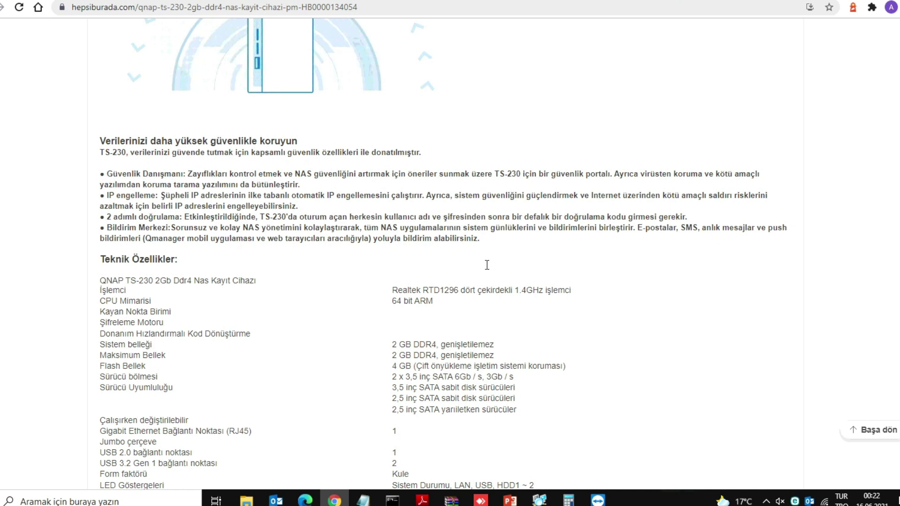
# Examine the technical specifications of the QNAP TS-230 on its Hepsiburada product page.
pyautogui.scroll(-1, 487, 265)
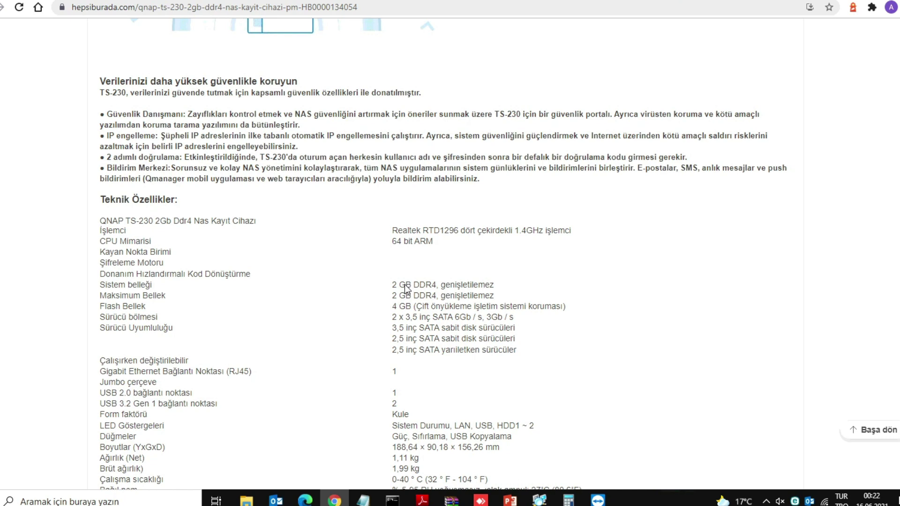
pyautogui.moveTo(506, 236); pyautogui.dragTo(572, 237)
pyautogui.click(569, 237)
pyautogui.scroll(-1, 562, 236)
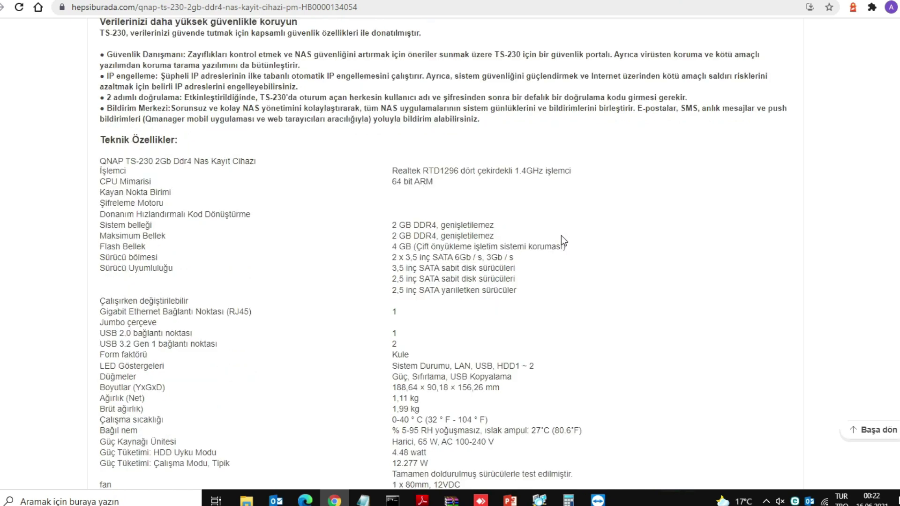
pyautogui.scroll(-2, 561, 235)
pyautogui.scroll(-1, 561, 235)
pyautogui.scroll(1, 561, 236)
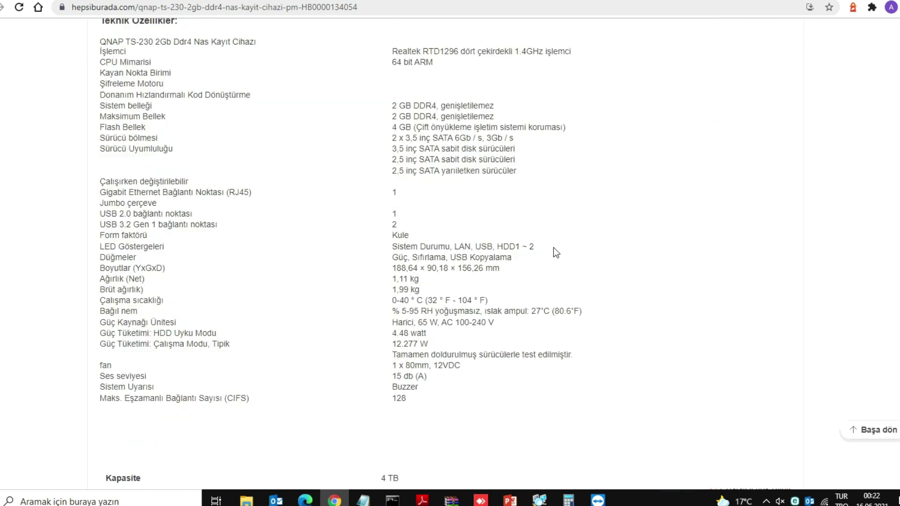
pyautogui.scroll(-5, 555, 247)
# Go back through the TS-230 product description to the price and purchase details at the start of the page.
pyautogui.scroll(20, 555, 247)
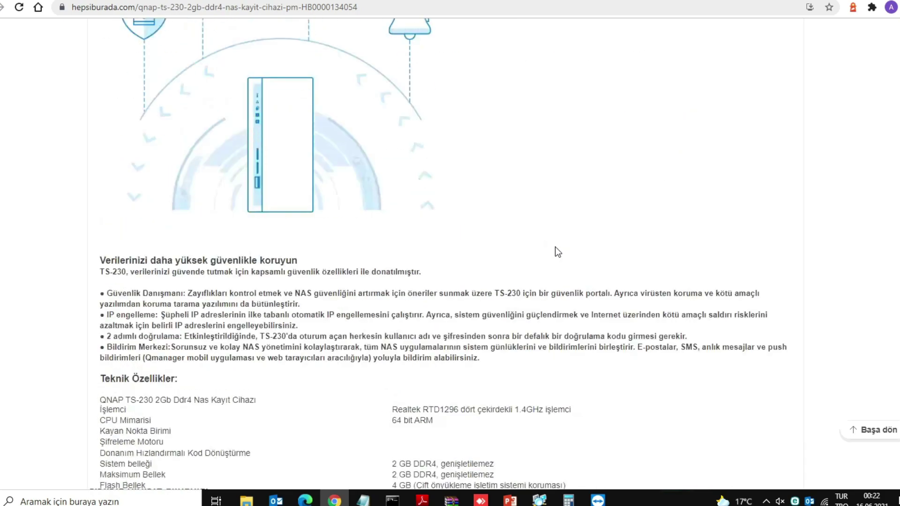
pyautogui.scroll(12, 555, 247)
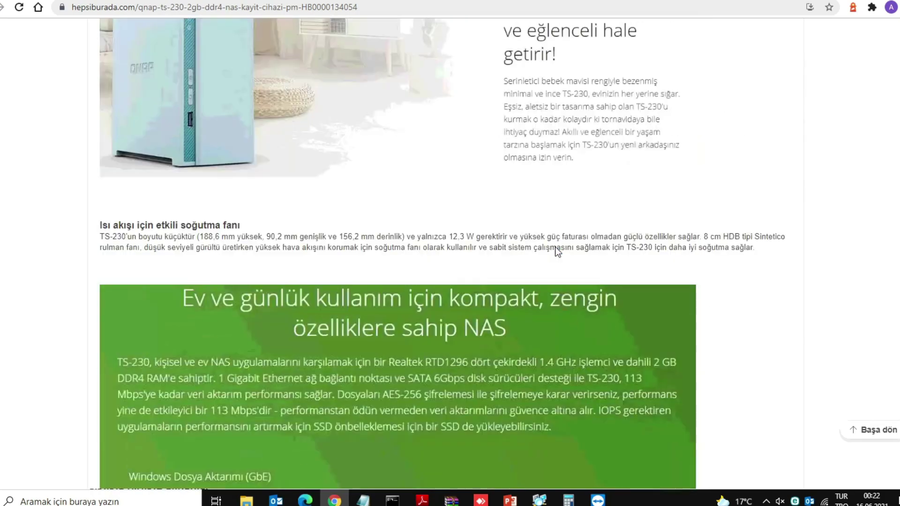
pyautogui.scroll(2, 555, 247)
pyautogui.scroll(15, 556, 247)
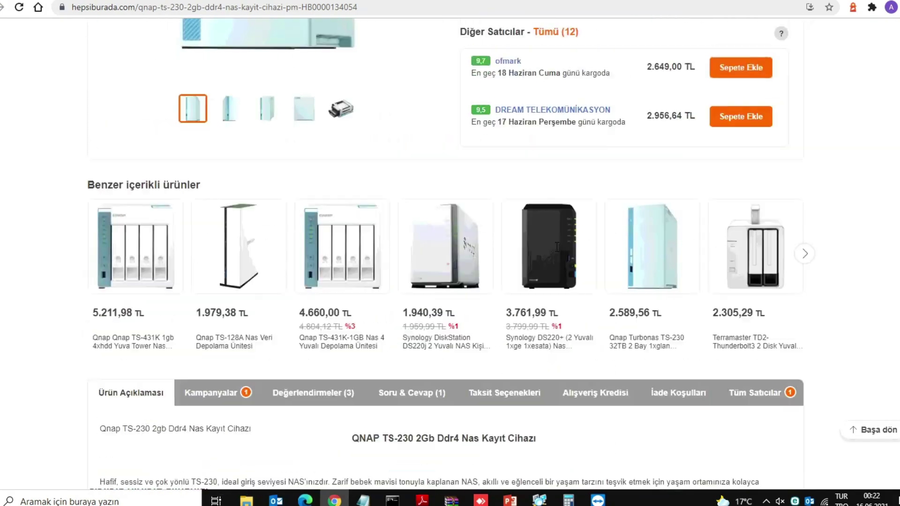
pyautogui.scroll(3, 563, 251)
pyautogui.scroll(7, 575, 256)
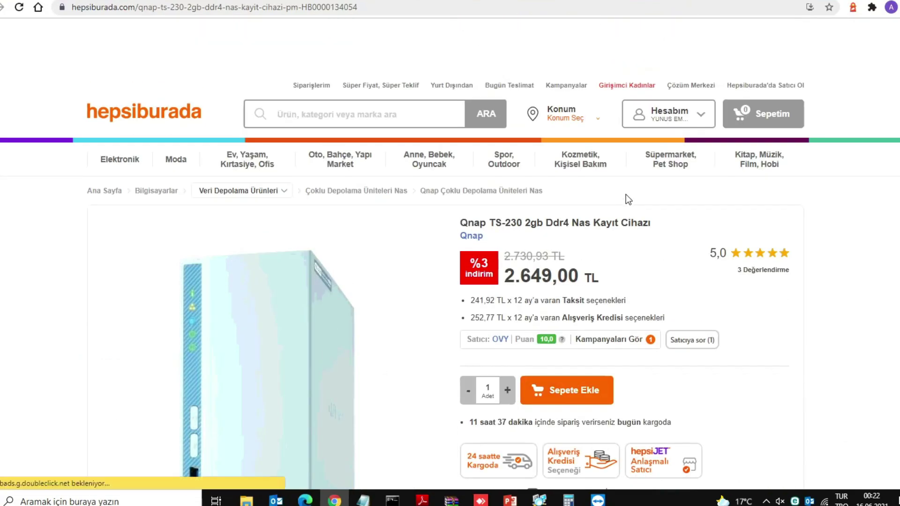
# Switch to the NAS's QTS web interface, get past the Veri Gizliliği notice and open App Center.
pyautogui.click(692, 0)
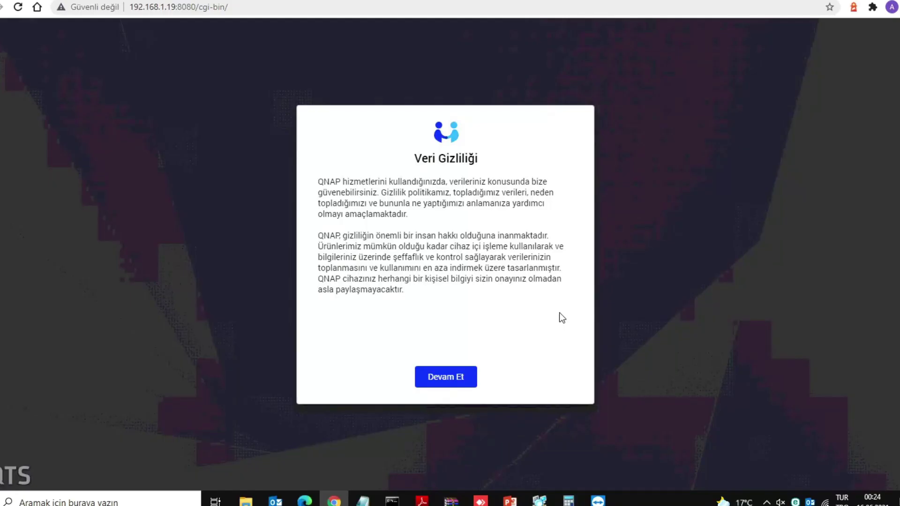
pyautogui.click(455, 382)
pyautogui.scroll(-5, 436, 250)
pyautogui.click(451, 375)
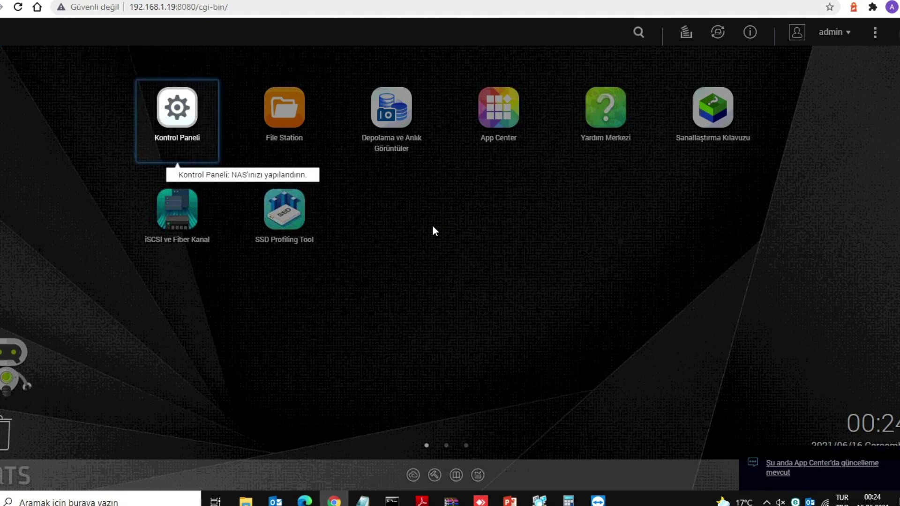
pyautogui.click(508, 121)
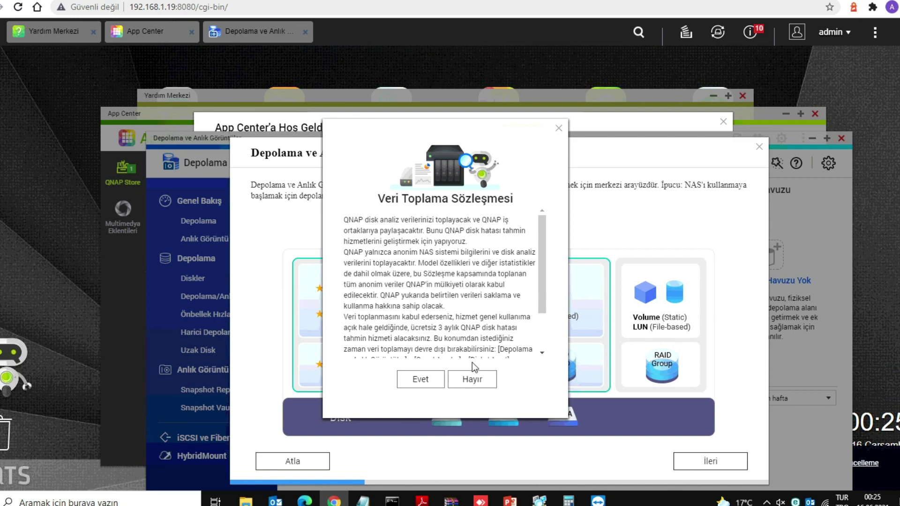
# Decline the disk data collection agreement, then skip the Depolama ve Anlık Görüntüler welcome guide and close that window.
pyautogui.scroll(-2, 472, 362)
pyautogui.click(472, 379)
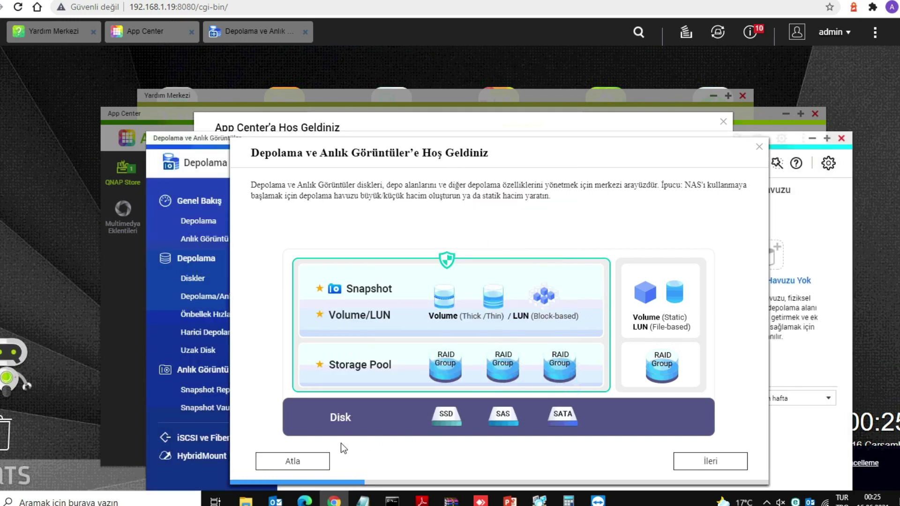
pyautogui.click(292, 462)
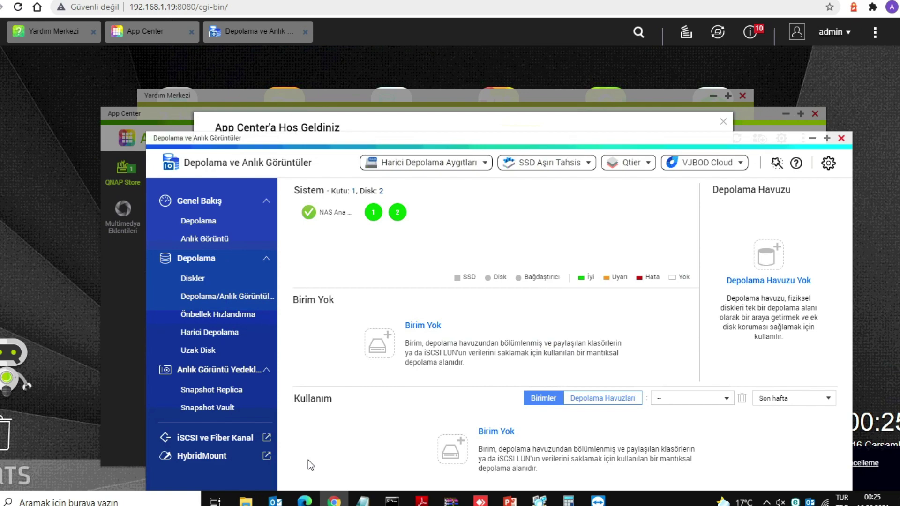
pyautogui.click(446, 131)
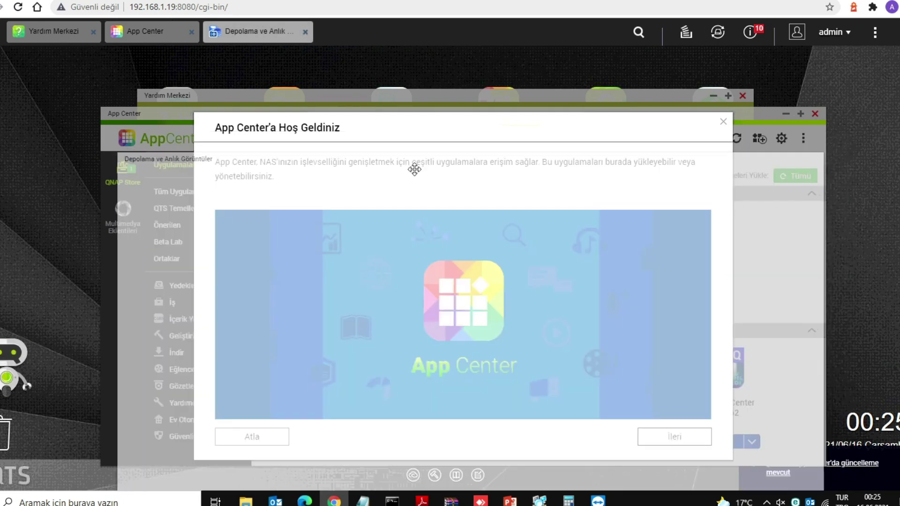
pyautogui.click(408, 86)
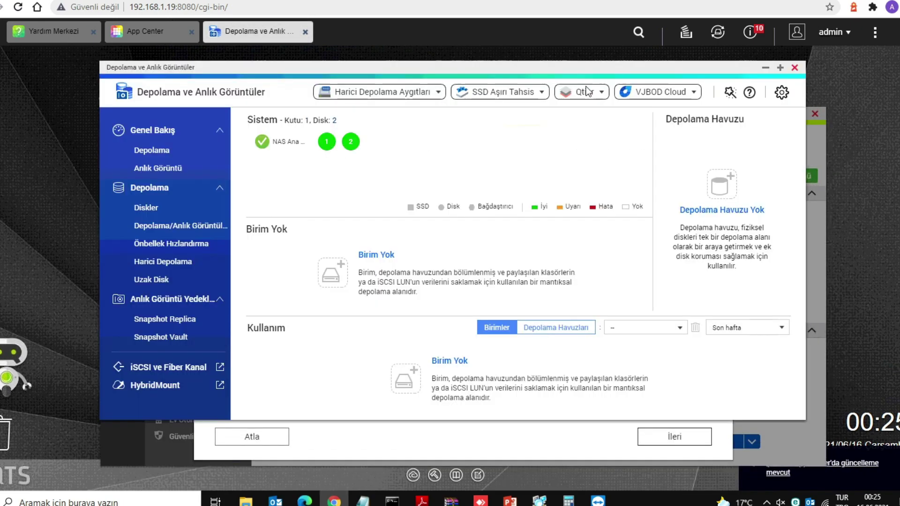
pyautogui.click(799, 70)
# Go through the App Center quick start guide to its end and choose not to show it next time.
pyautogui.click(674, 441)
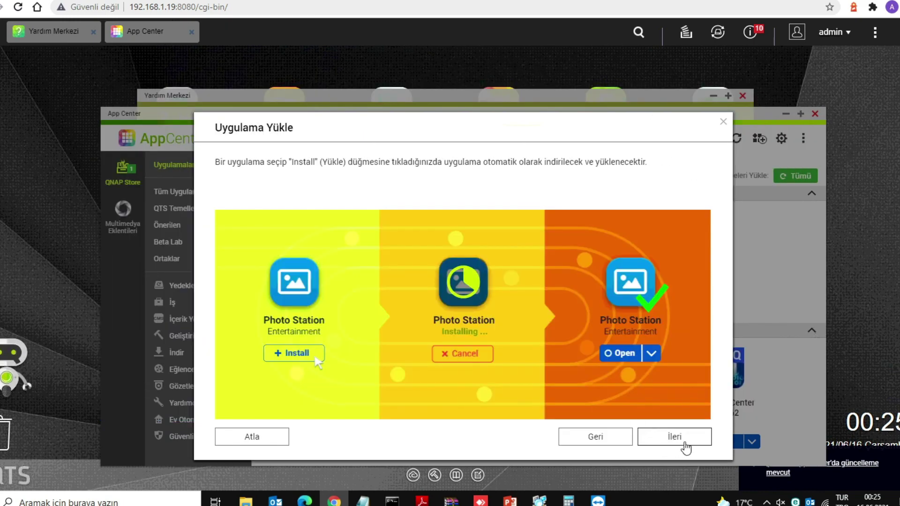
pyautogui.click(679, 438)
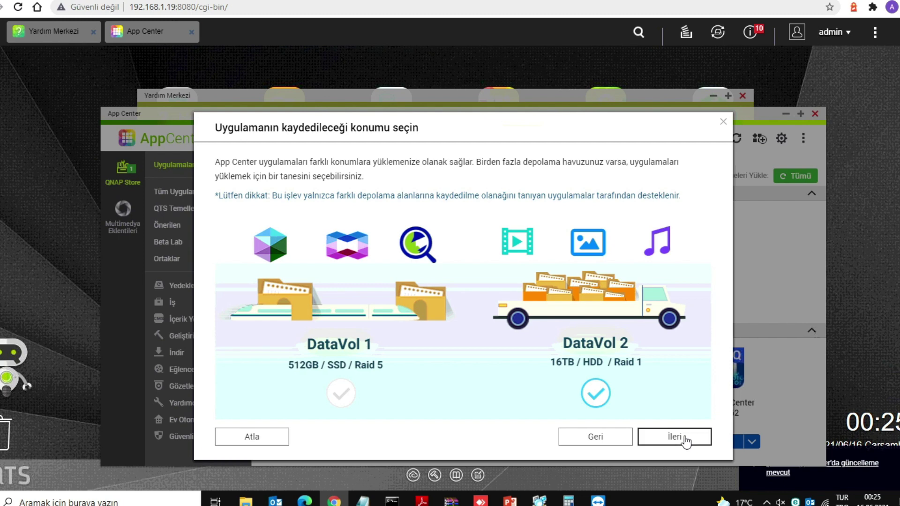
pyautogui.click(685, 439)
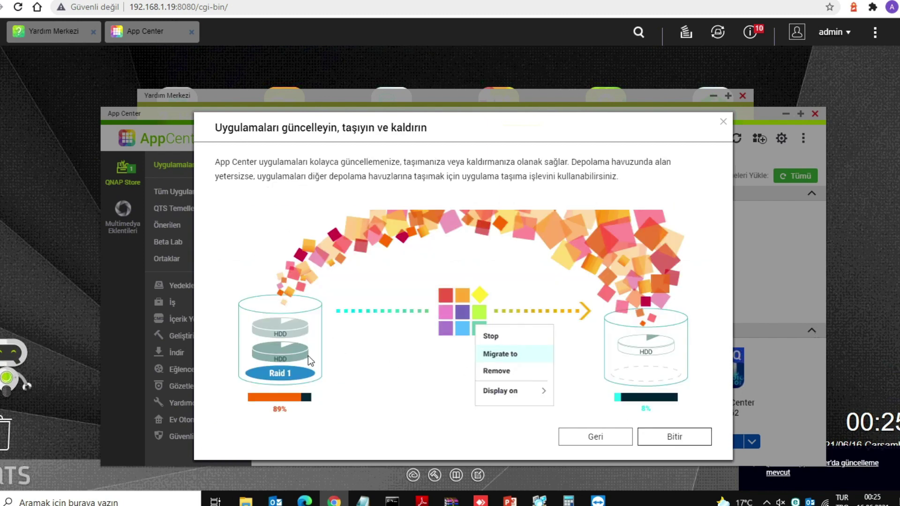
pyautogui.click(666, 440)
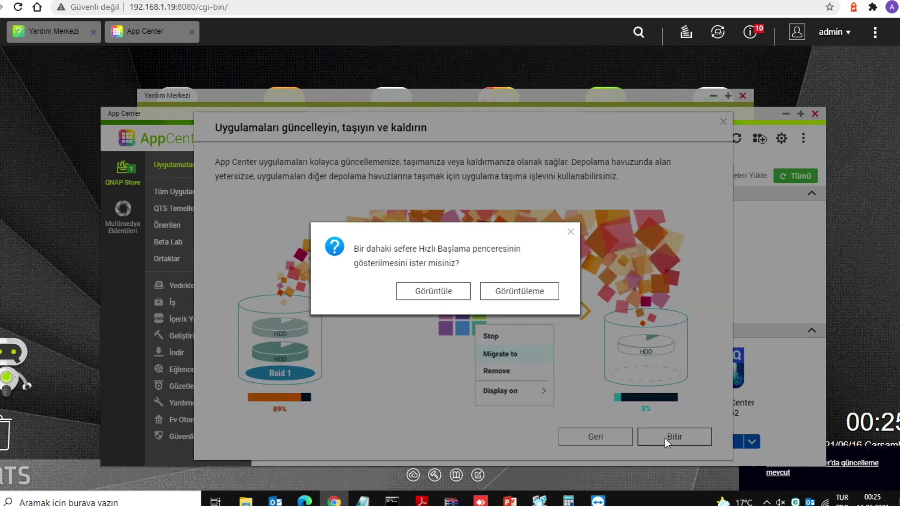
pyautogui.click(512, 295)
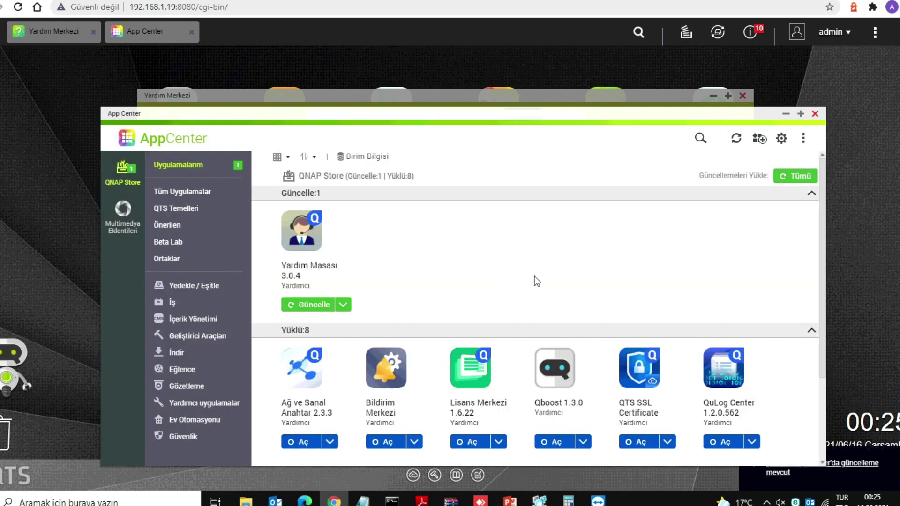
# Look through the installed apps and the İş, İçerik Yönetimi and İndir categories in App Center.
pyautogui.scroll(-3, 411, 378)
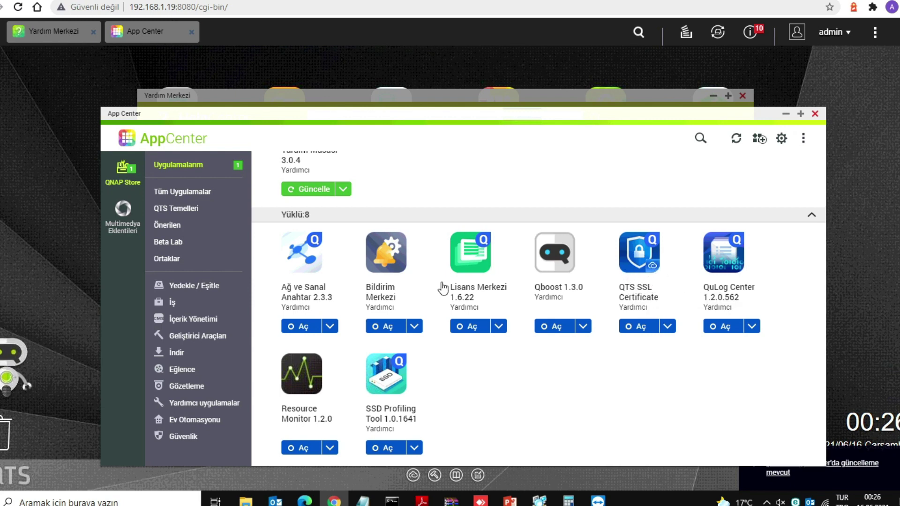
pyautogui.click(200, 303)
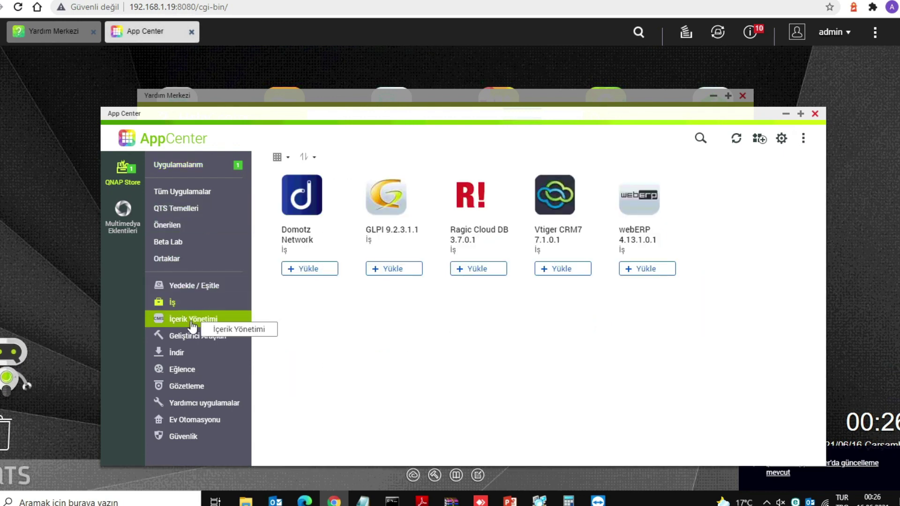
pyautogui.click(203, 323)
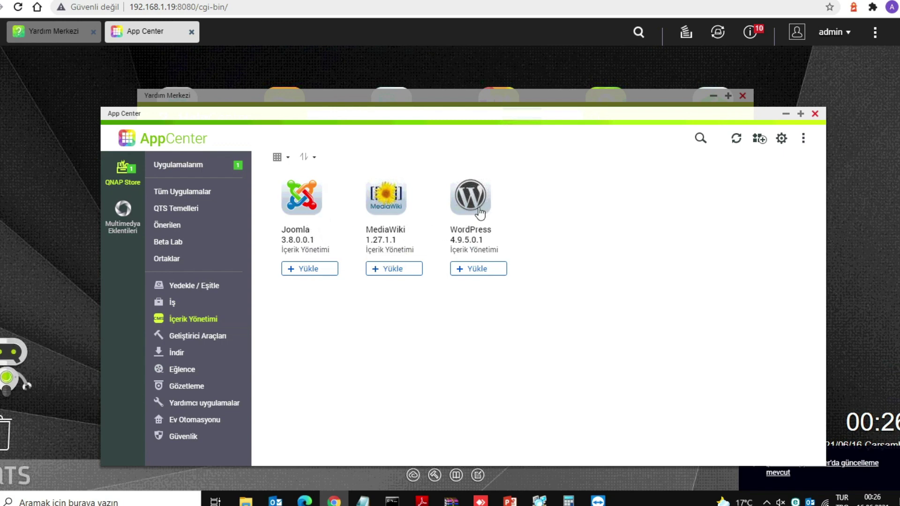
pyautogui.click(204, 353)
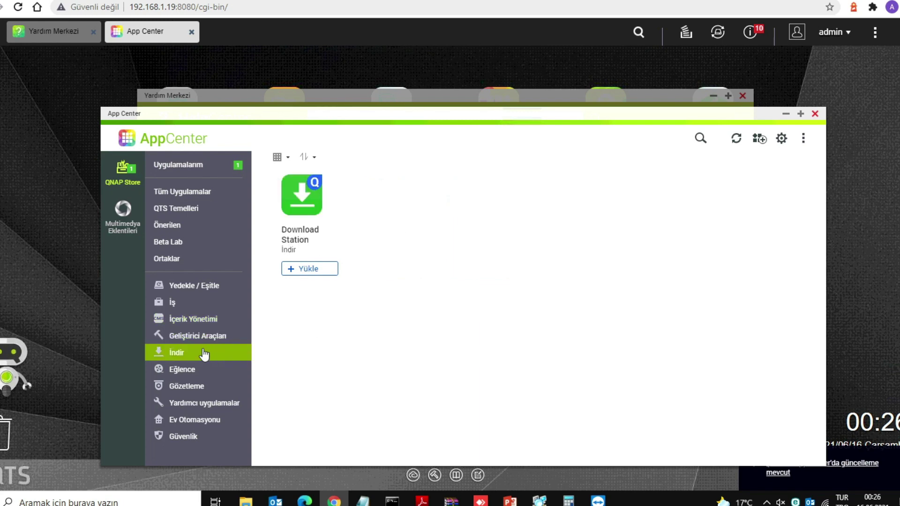
# Browse the apps in the Eğlence category, moving the App Center window higher on the desktop.
pyautogui.click(213, 368)
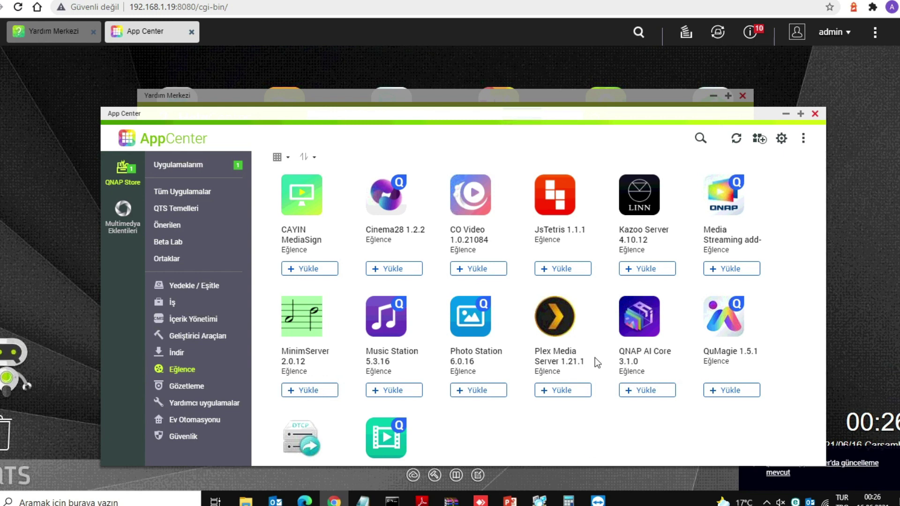
pyautogui.moveTo(471, 109); pyautogui.dragTo(472, 61)
pyautogui.scroll(-1, 543, 422)
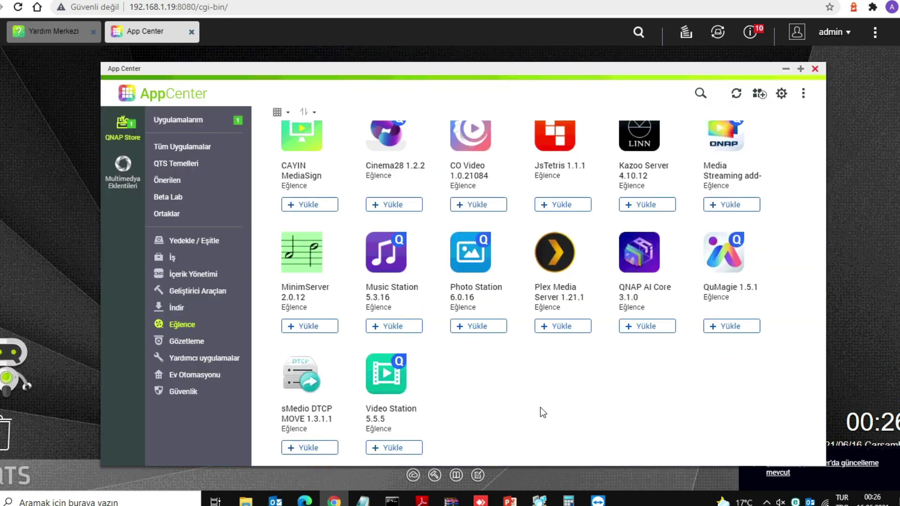
pyautogui.scroll(1, 540, 402)
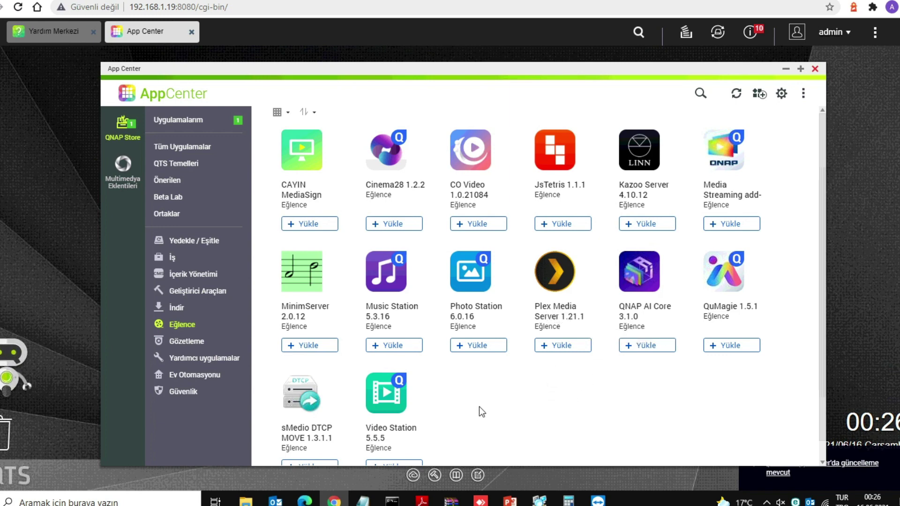
pyautogui.scroll(-1, 469, 408)
# Browse the Gözetleme, Yardımcı uygulamalar, Ev Otomasyonu and Güvenlik app categories.
pyautogui.click(236, 344)
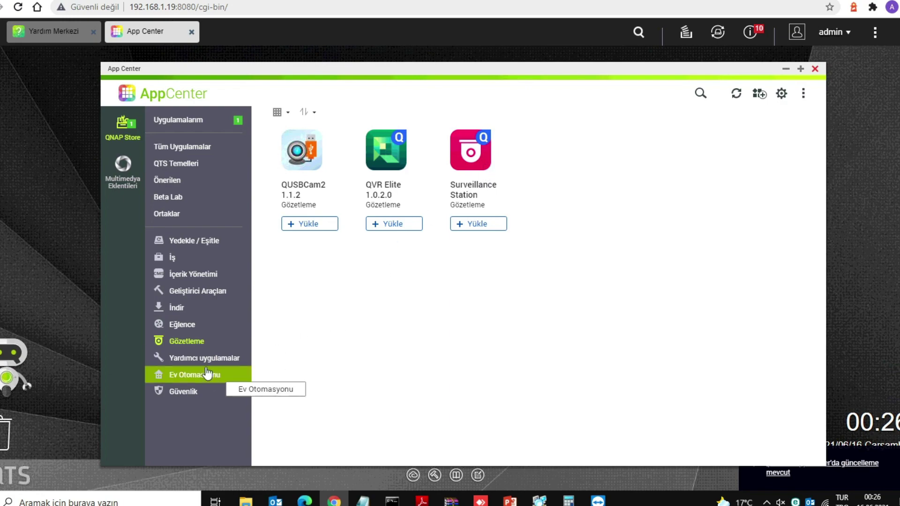
pyautogui.click(235, 359)
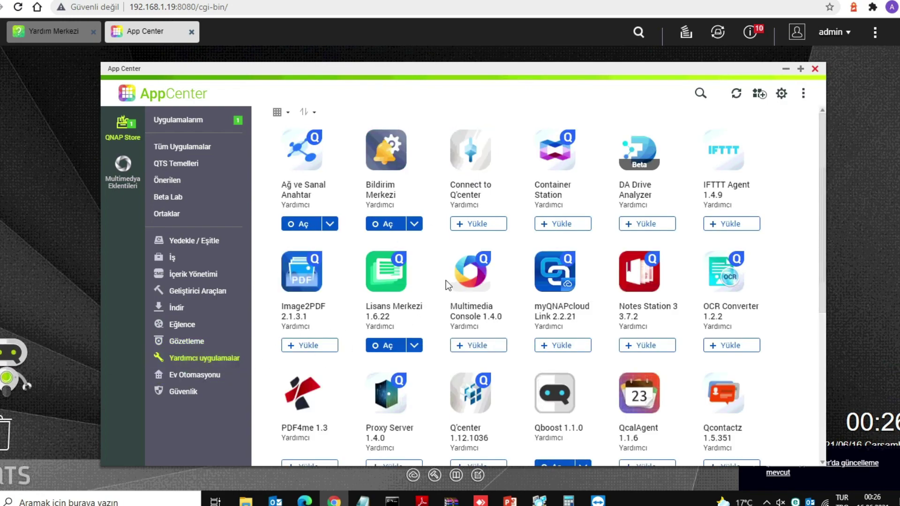
pyautogui.scroll(-5, 446, 280)
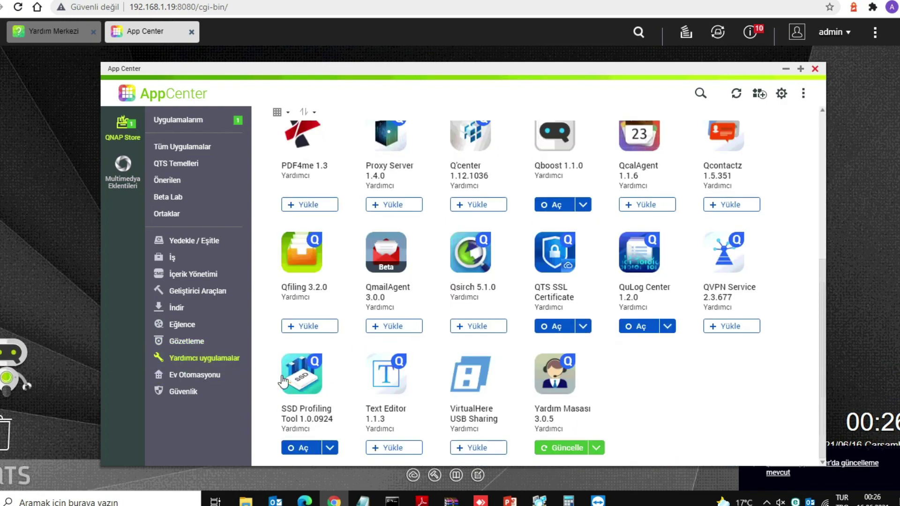
pyautogui.click(201, 377)
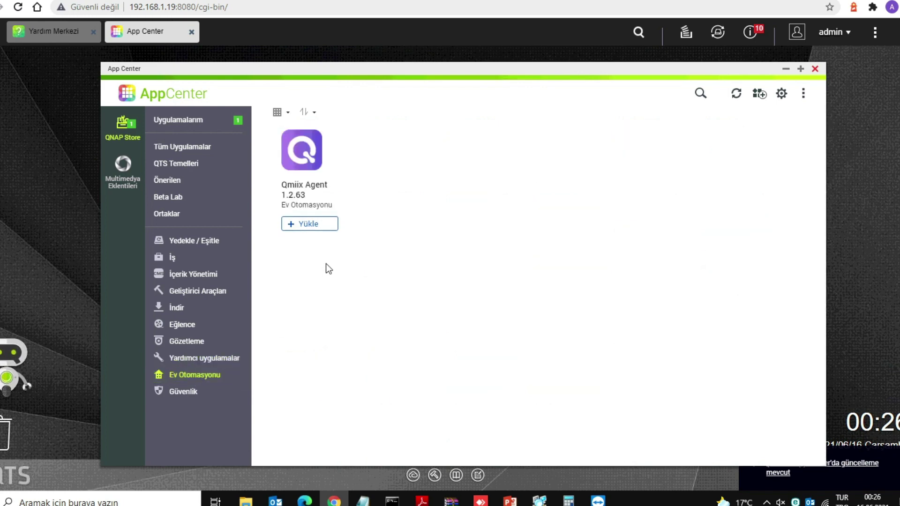
pyautogui.click(221, 393)
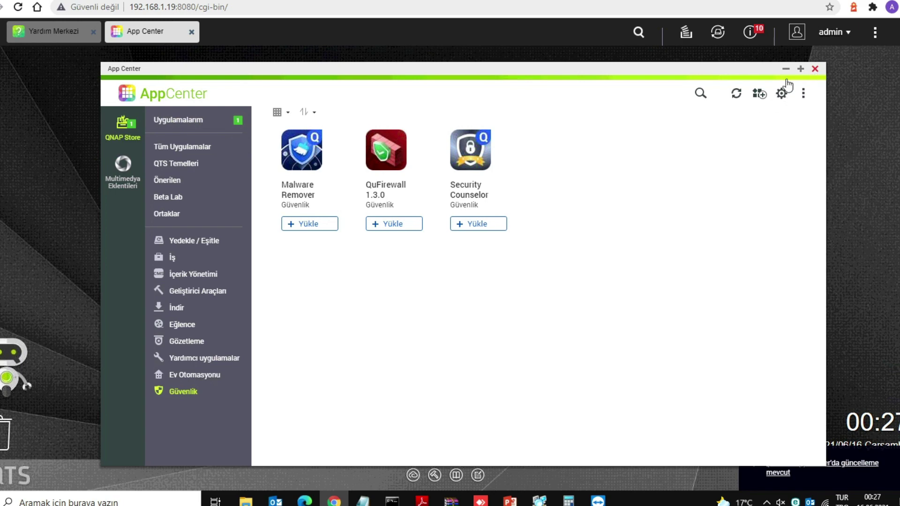
# Review the installed and updatable apps under Uygulamalarım, and the apps listed under QTS Temelleri.
pyautogui.click(198, 123)
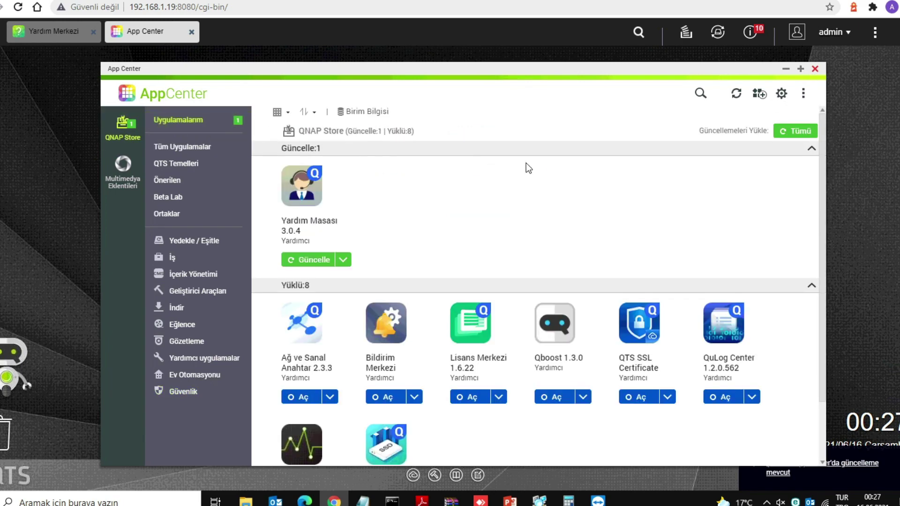
pyautogui.scroll(-2, 516, 186)
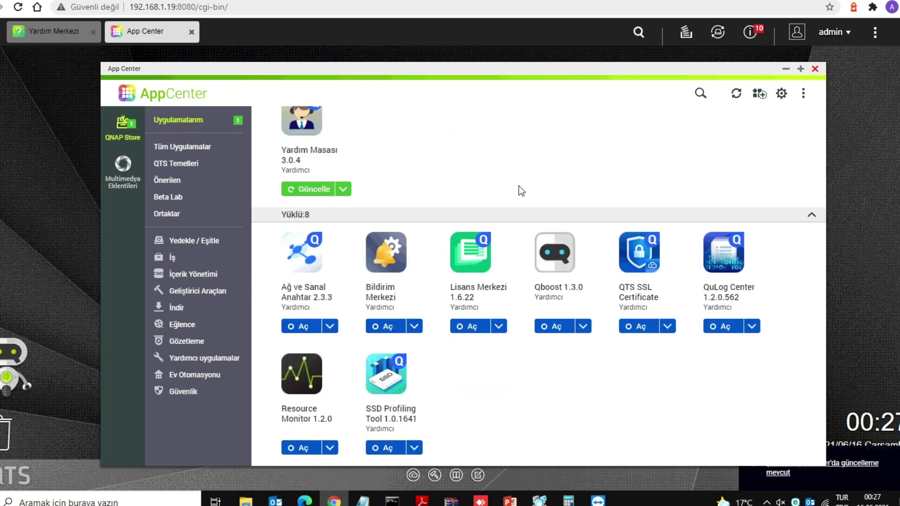
pyautogui.scroll(2, 517, 193)
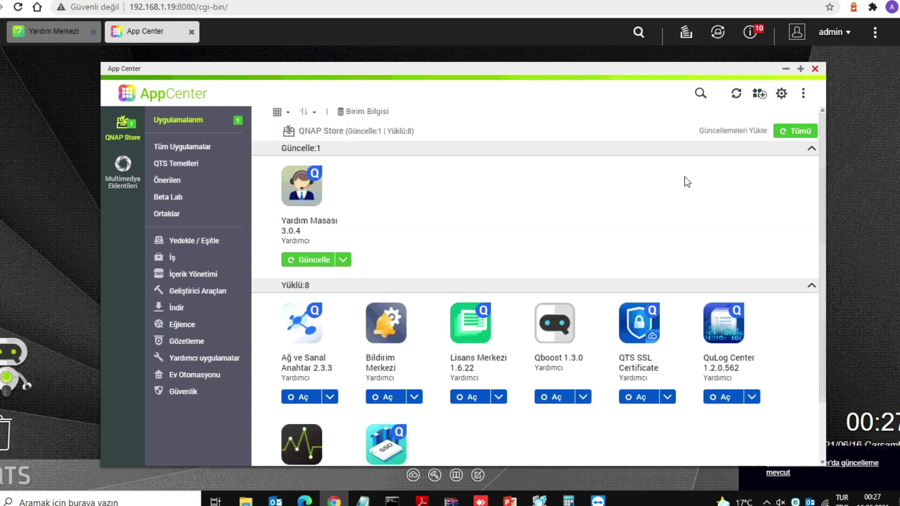
pyautogui.click(190, 165)
pyautogui.scroll(-5, 346, 298)
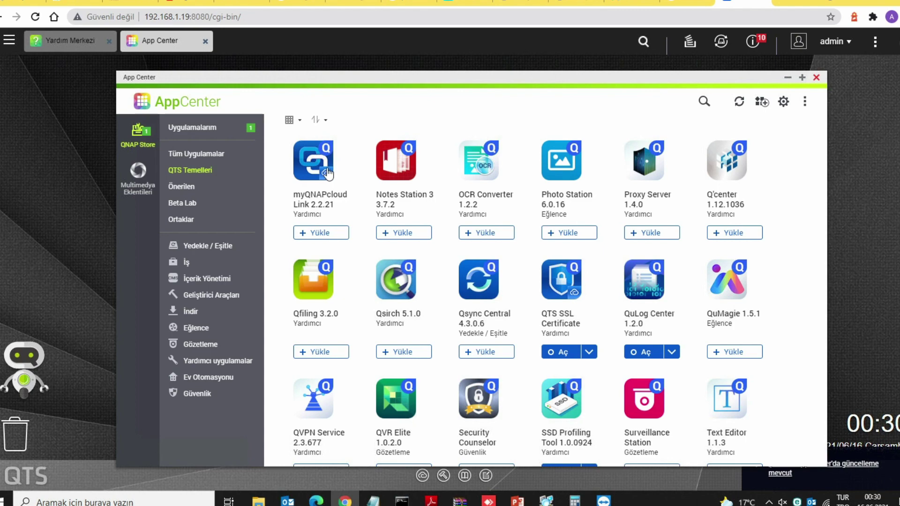
# View the details of the myQNAPcloud Link app and close them.
pyautogui.click(348, 190)
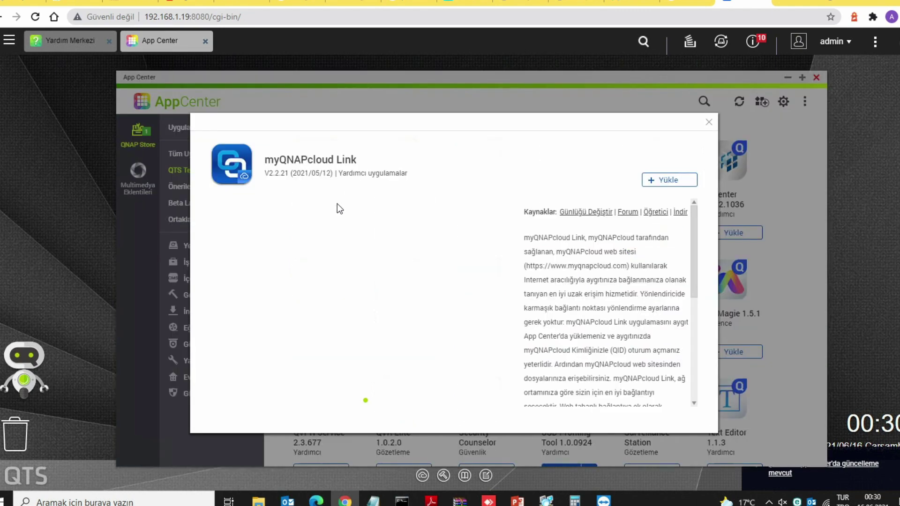
pyautogui.click(709, 125)
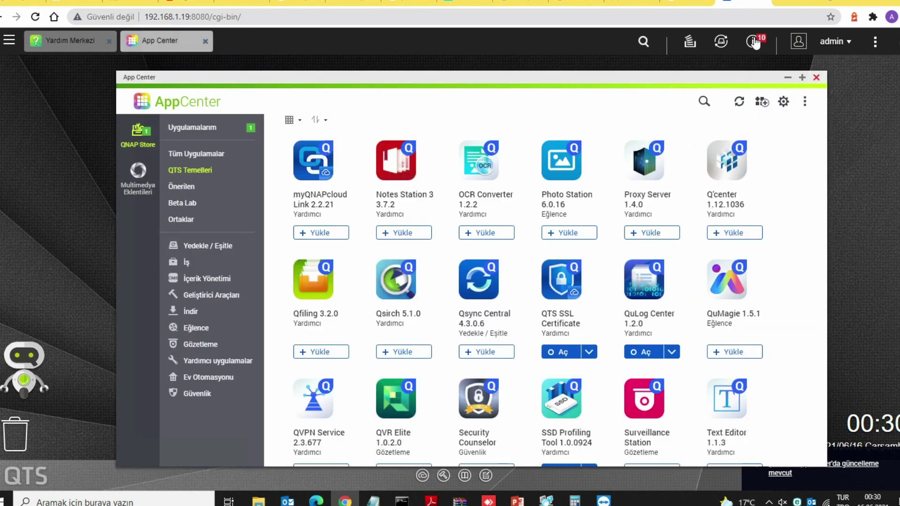
# Review the event notifications under Tümü, Hata, Uyarı and Bildirim, and check the background tasks.
pyautogui.click(753, 41)
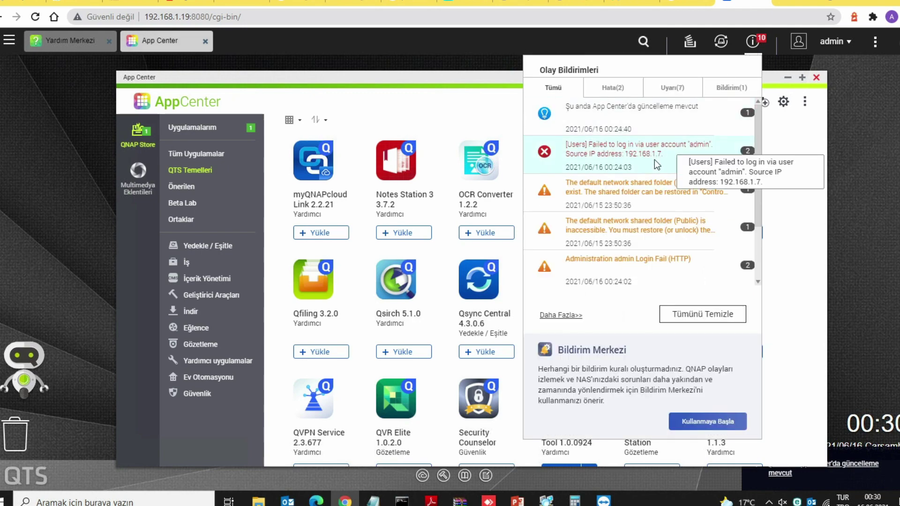
pyautogui.scroll(-2, 650, 210)
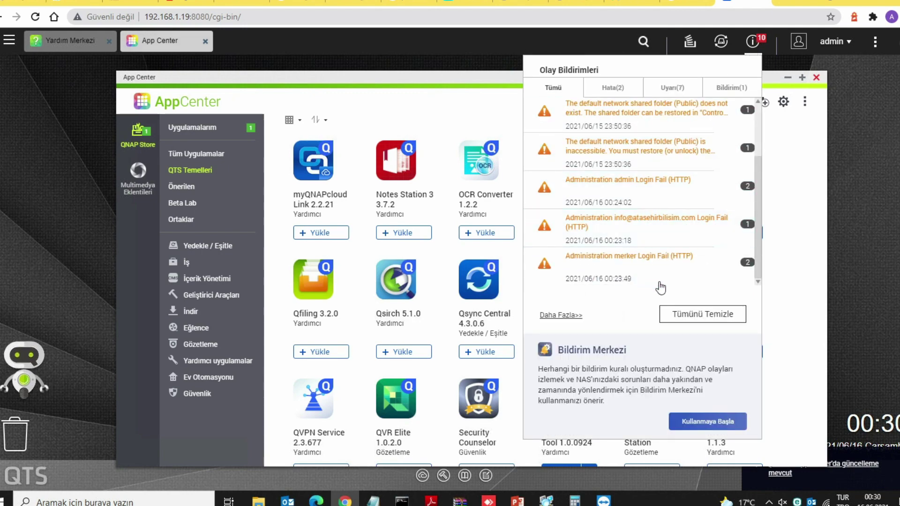
pyautogui.scroll(2, 706, 204)
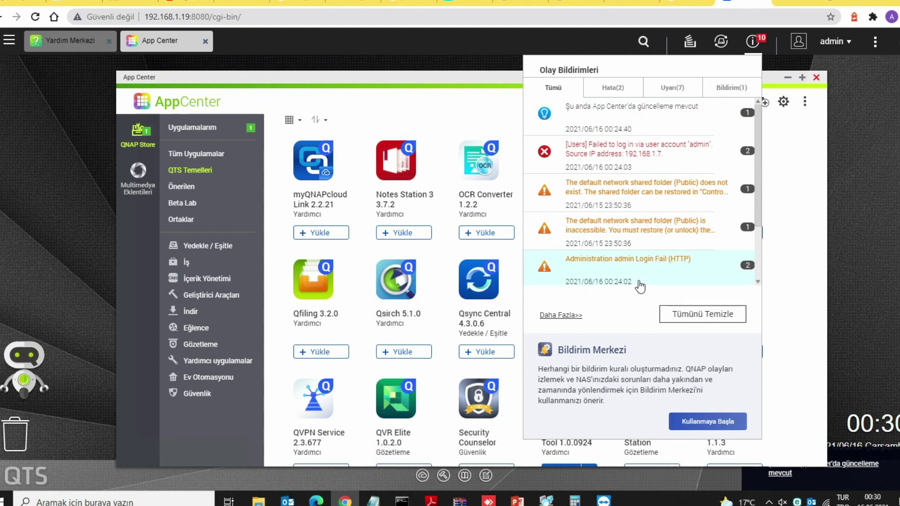
pyautogui.scroll(-2, 630, 253)
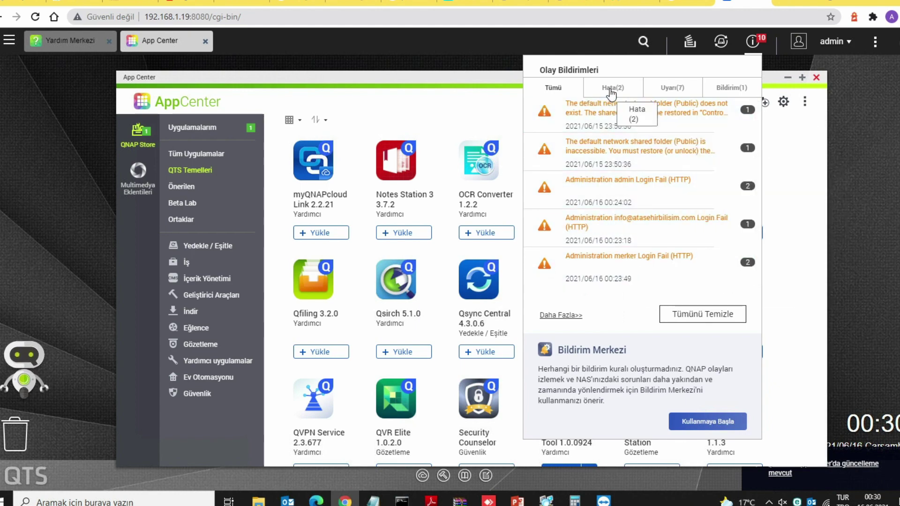
pyautogui.click(613, 90)
pyautogui.click(675, 89)
pyautogui.click(729, 89)
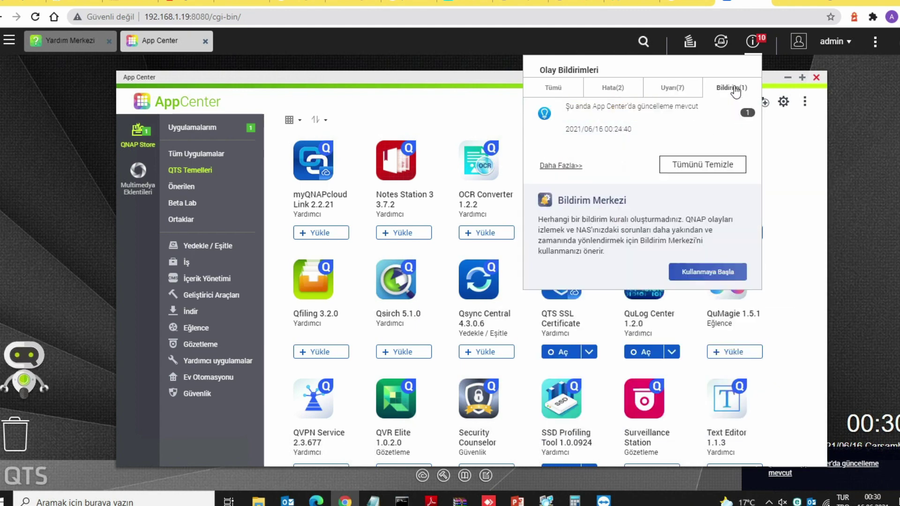
pyautogui.click(553, 88)
pyautogui.click(690, 43)
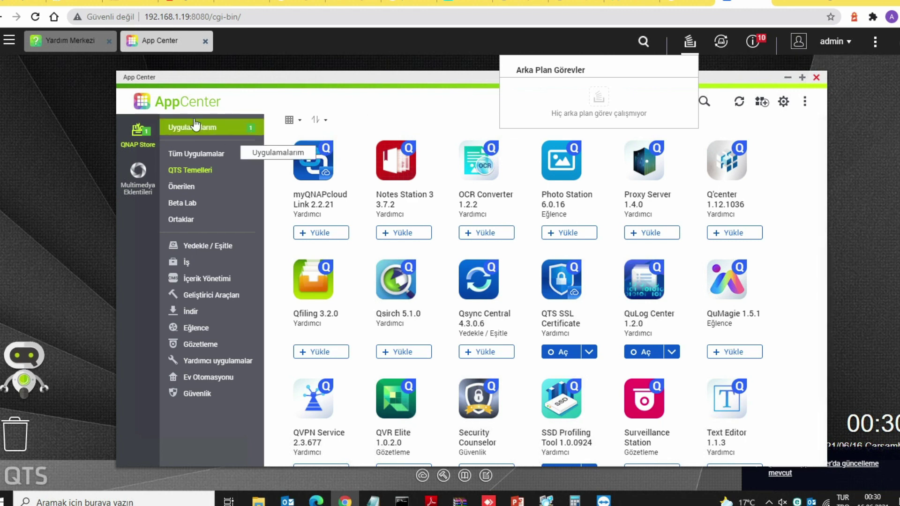
# Open Depolama ve Anlık Görüntüler from Kontrol Paneli, skip its introduction and show the Depolama overview higher on the desktop.
pyautogui.click(13, 43)
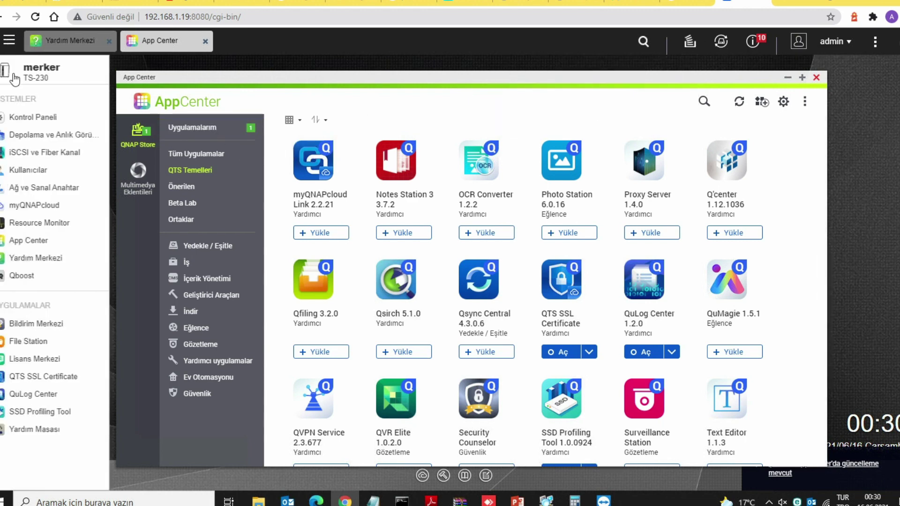
pyautogui.click(70, 118)
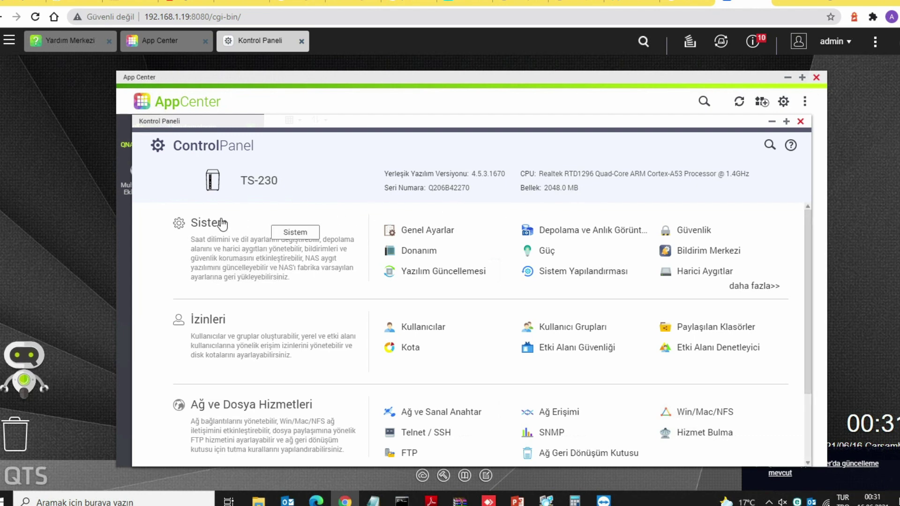
pyautogui.scroll(-2, 288, 305)
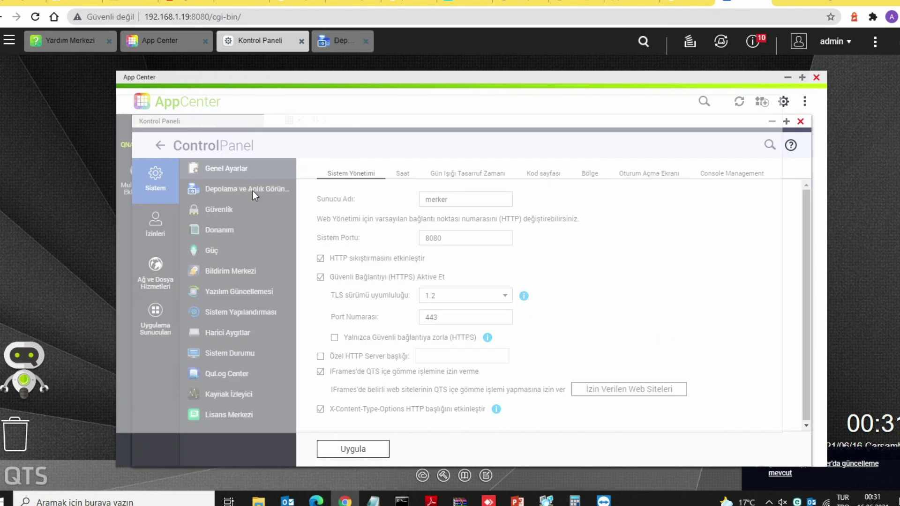
pyautogui.click(252, 191)
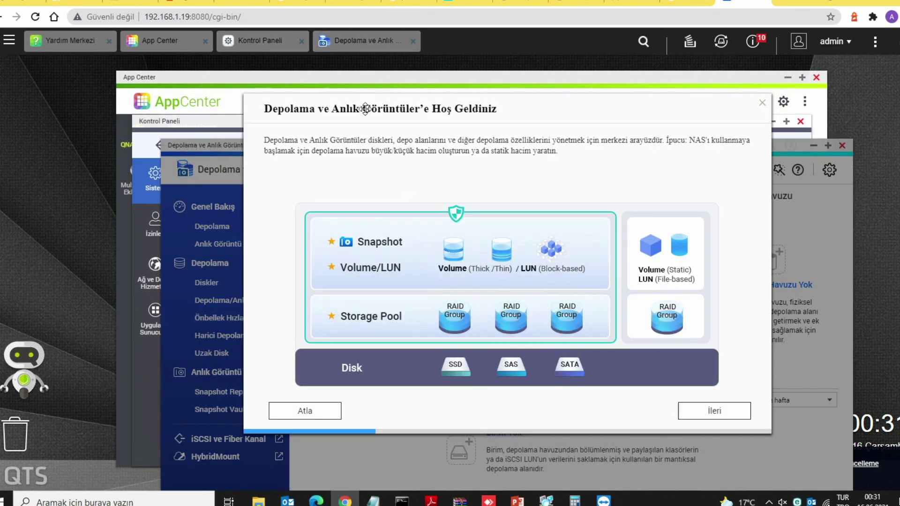
pyautogui.click(315, 412)
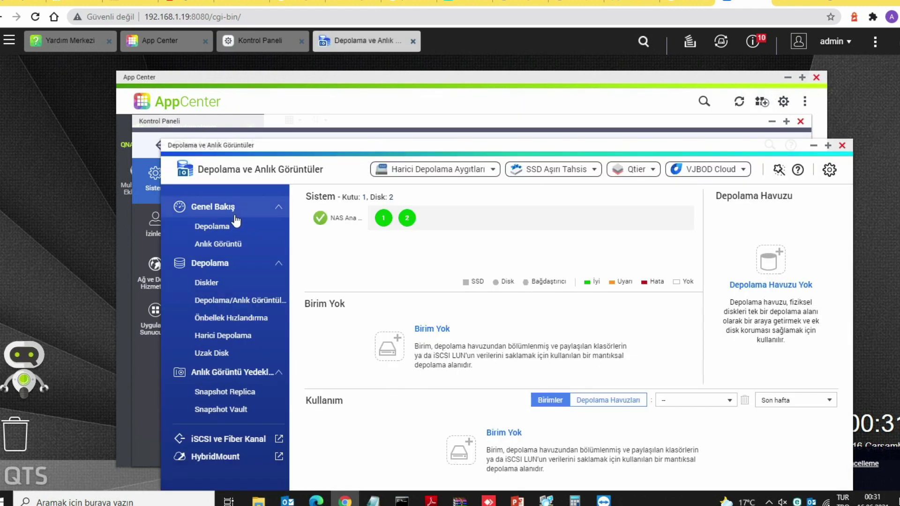
pyautogui.click(227, 229)
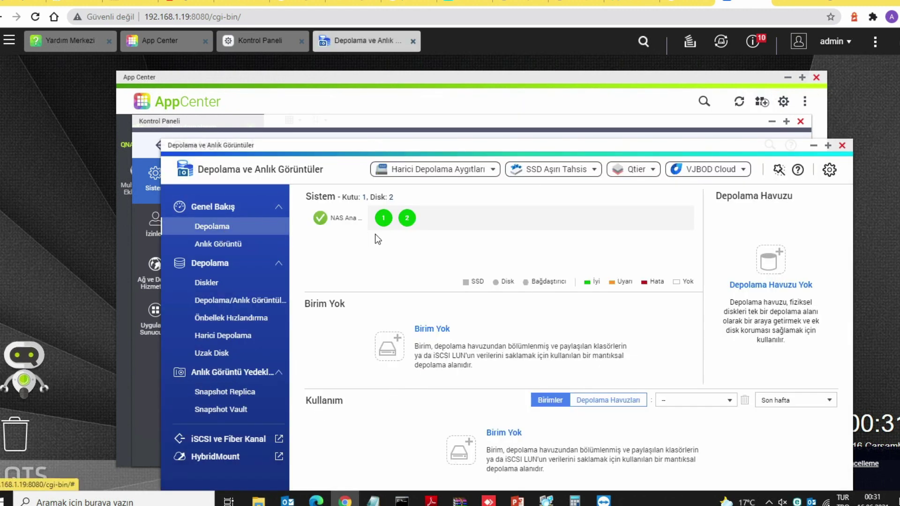
pyautogui.moveTo(419, 144); pyautogui.dragTo(446, 186)
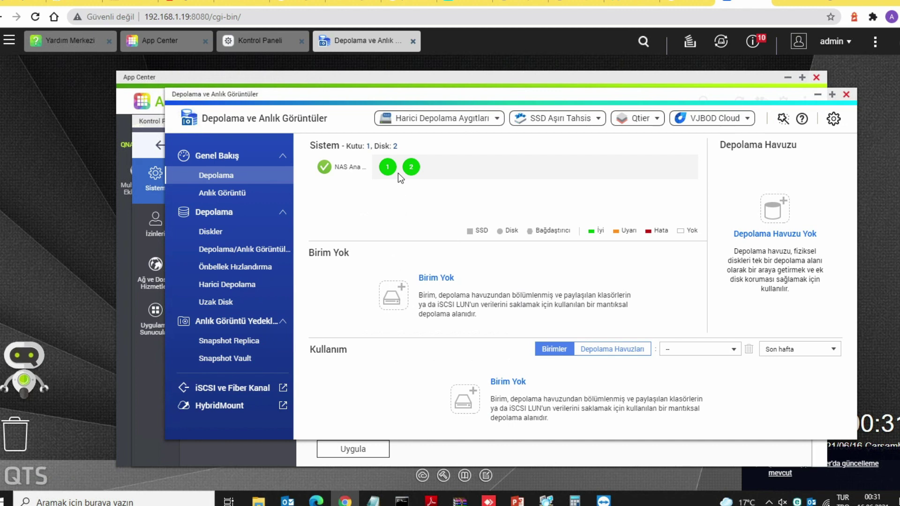
# Examine Disk 1's summary, IronWolf health management, SMART data, test options and settings in Disk Sağlığı, and close it.
pyautogui.click(411, 167)
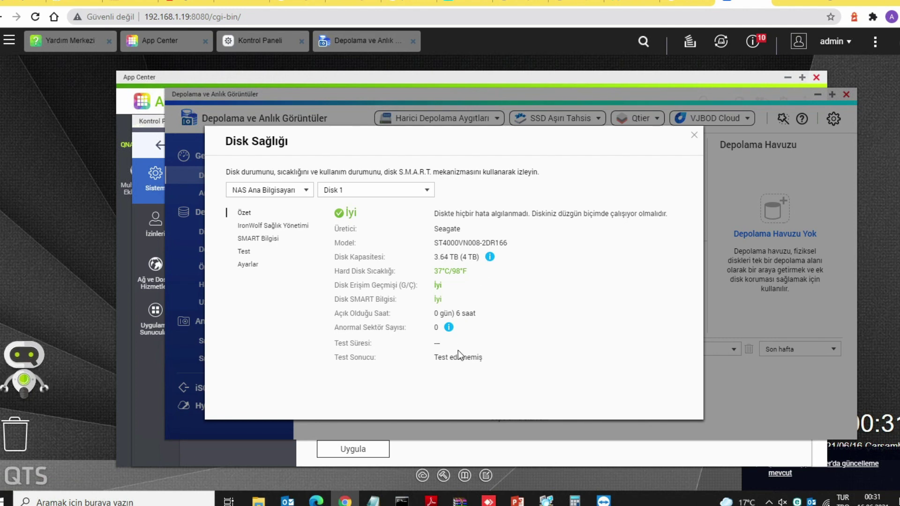
pyautogui.click(278, 227)
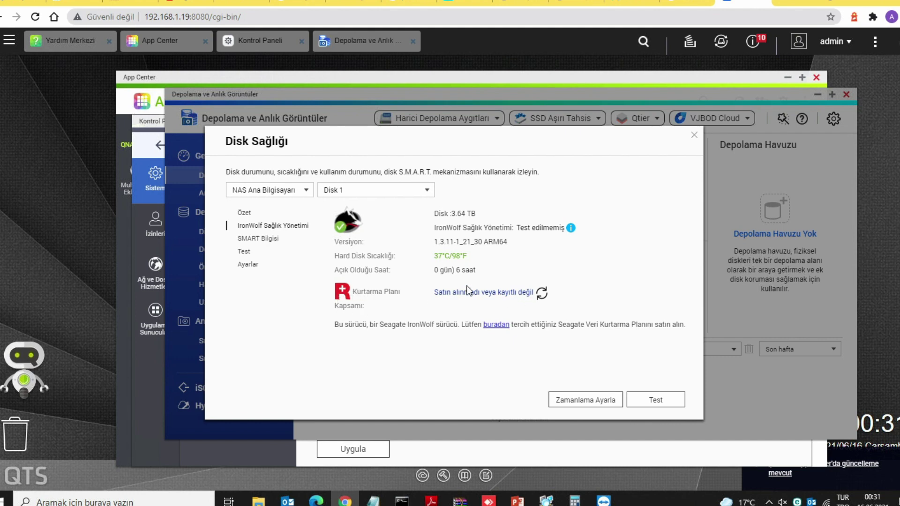
pyautogui.click(258, 239)
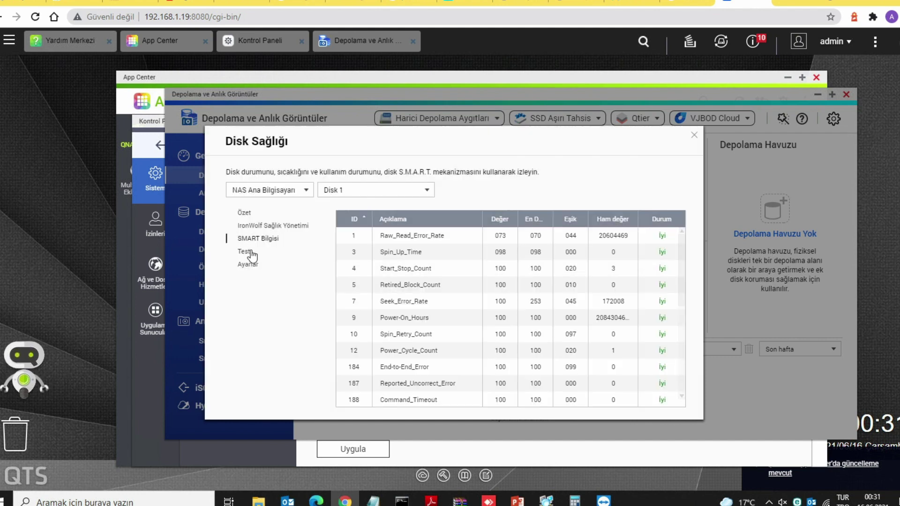
pyautogui.scroll(-5, 482, 308)
pyautogui.click(252, 253)
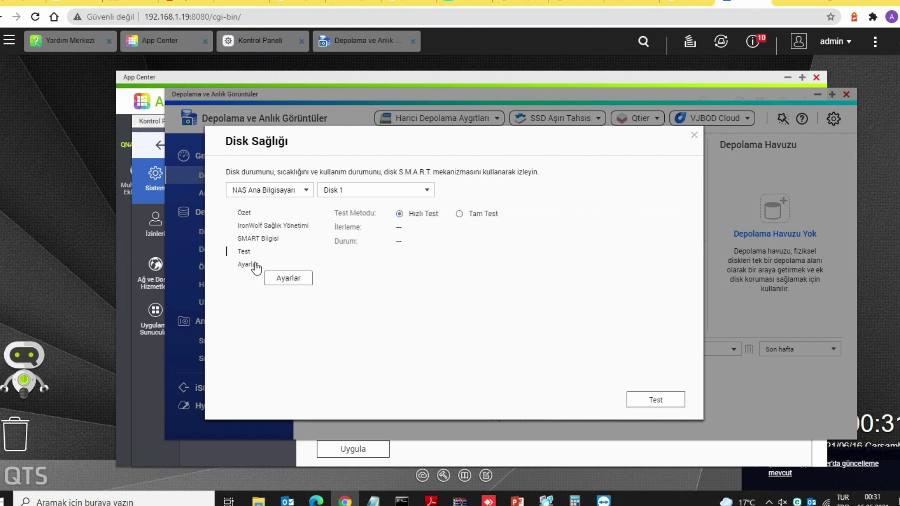
pyautogui.click(249, 265)
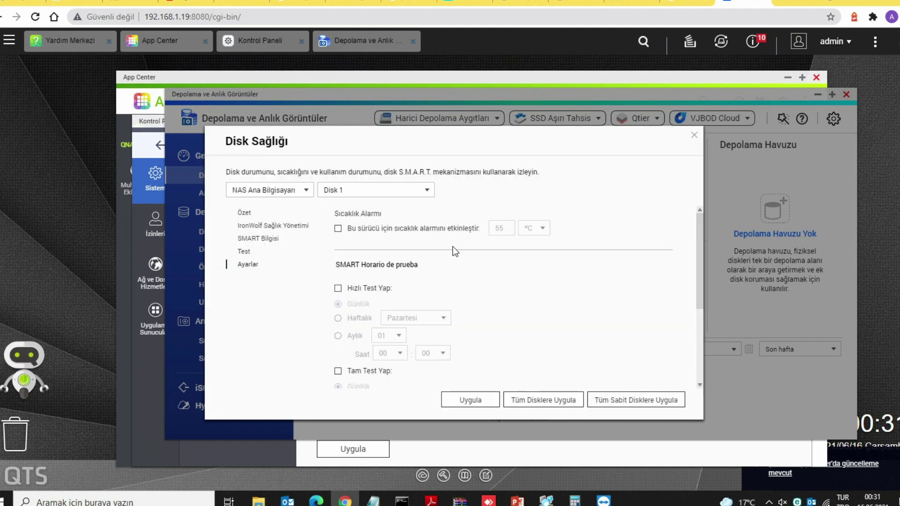
pyautogui.scroll(-3, 495, 268)
pyautogui.scroll(3, 529, 273)
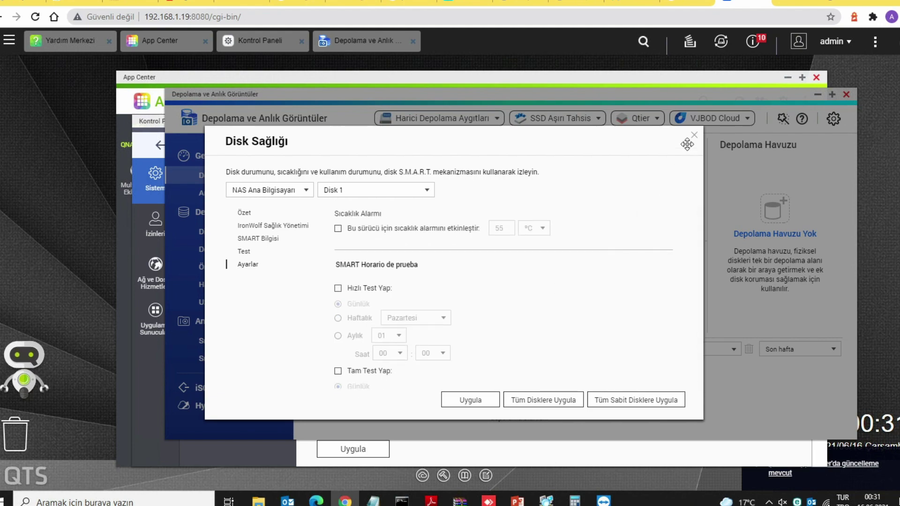
pyautogui.click(694, 137)
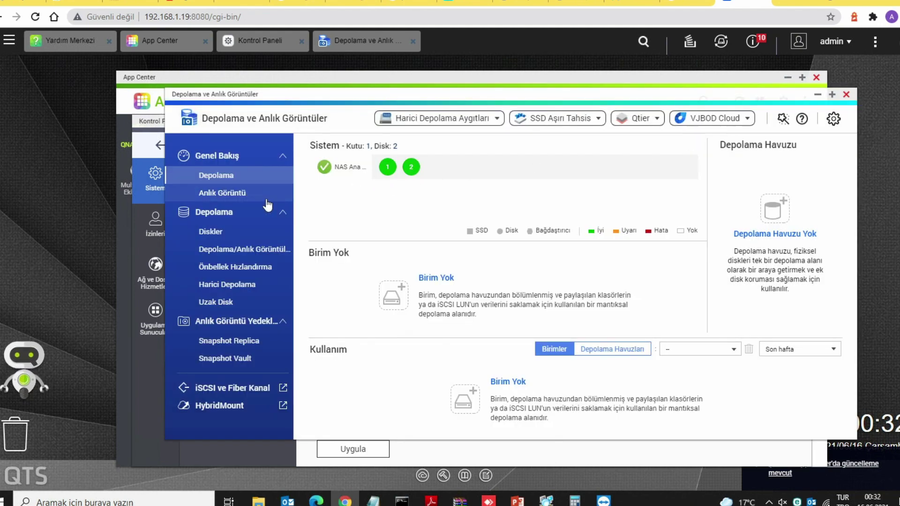
# Move the storage window aside, close Kontrol Paneli and try to install myQNAPcloud Link from App Center.
pyautogui.moveTo(527, 100); pyautogui.dragTo(590, 162)
pyautogui.click(417, 118)
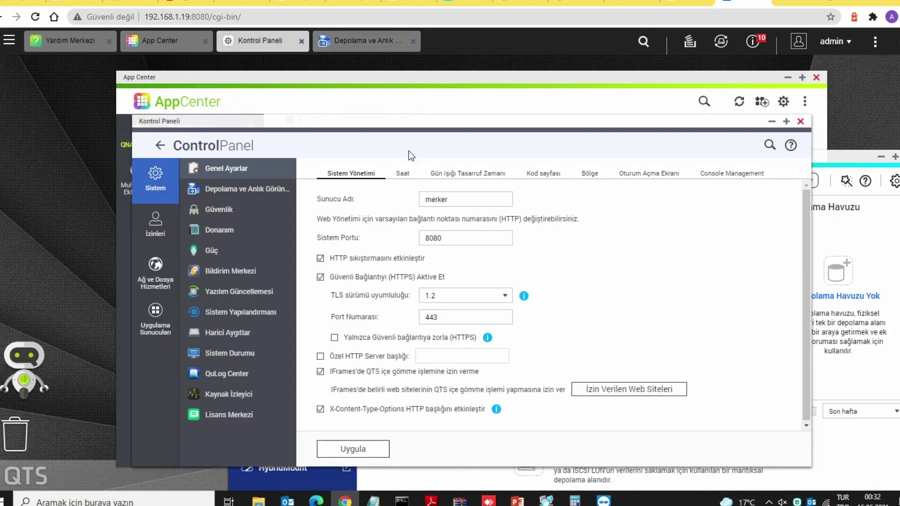
pyautogui.click(800, 121)
pyautogui.click(368, 119)
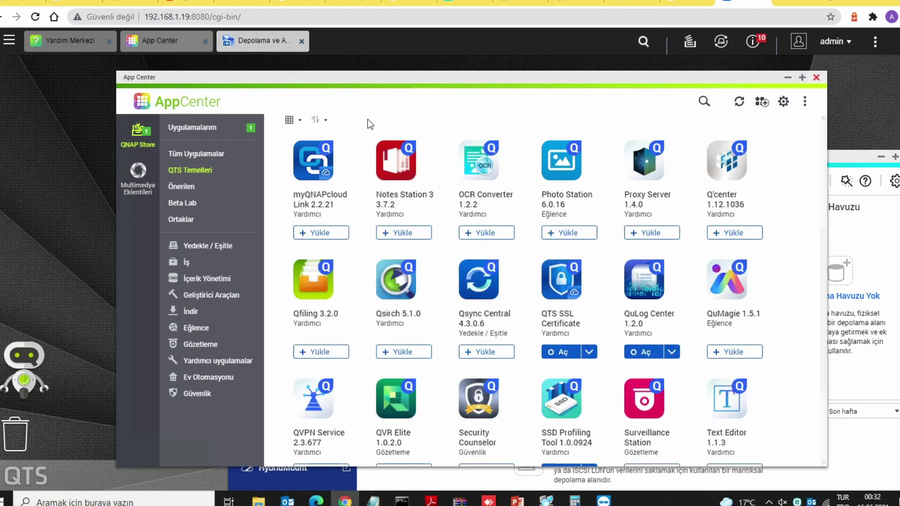
pyautogui.click(321, 233)
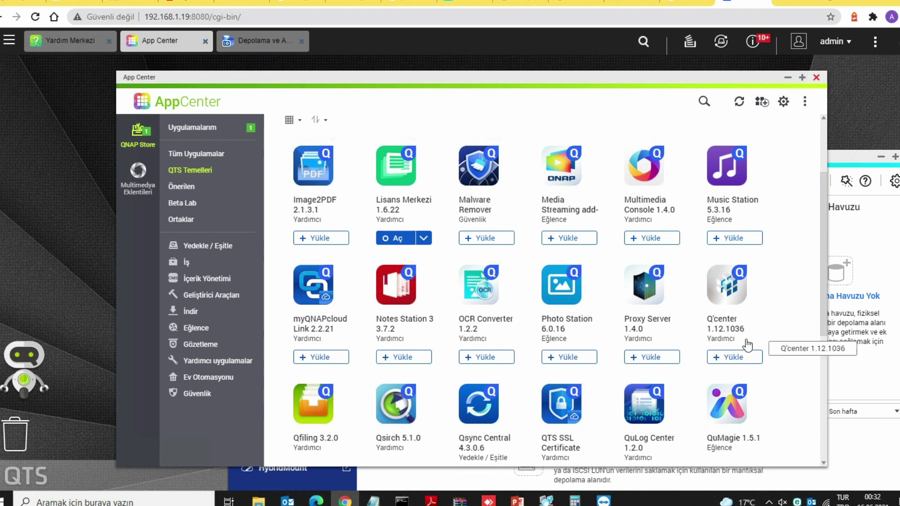
# Start creating a storage pool without Qtier and select both Disk 1 and Disk 2 for it.
pyautogui.click(843, 276)
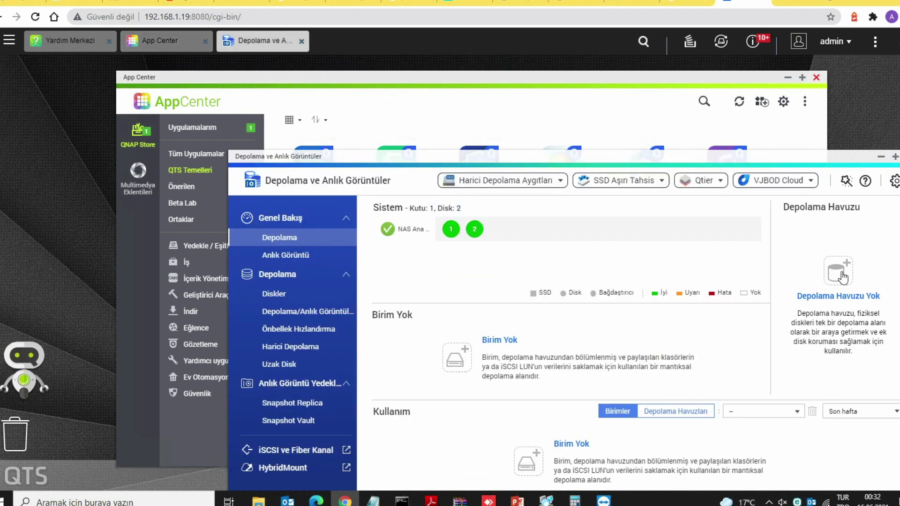
pyautogui.click(842, 276)
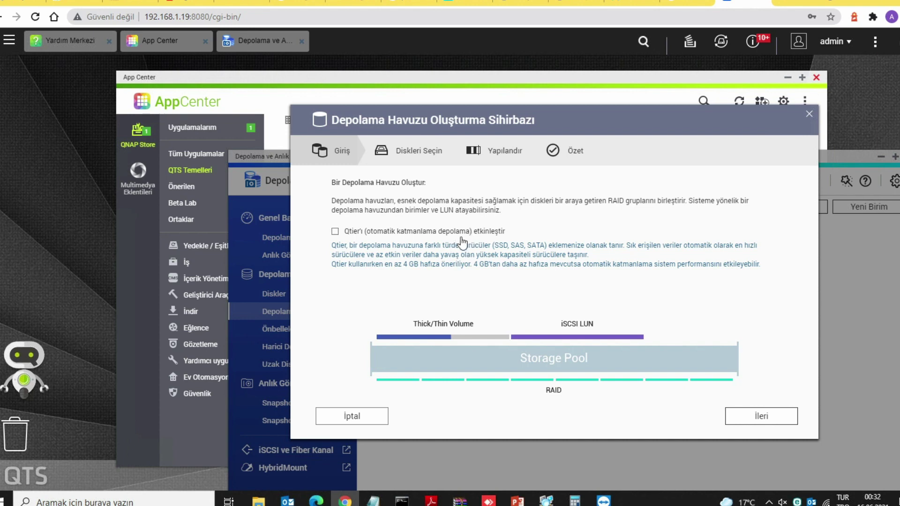
pyautogui.click(761, 417)
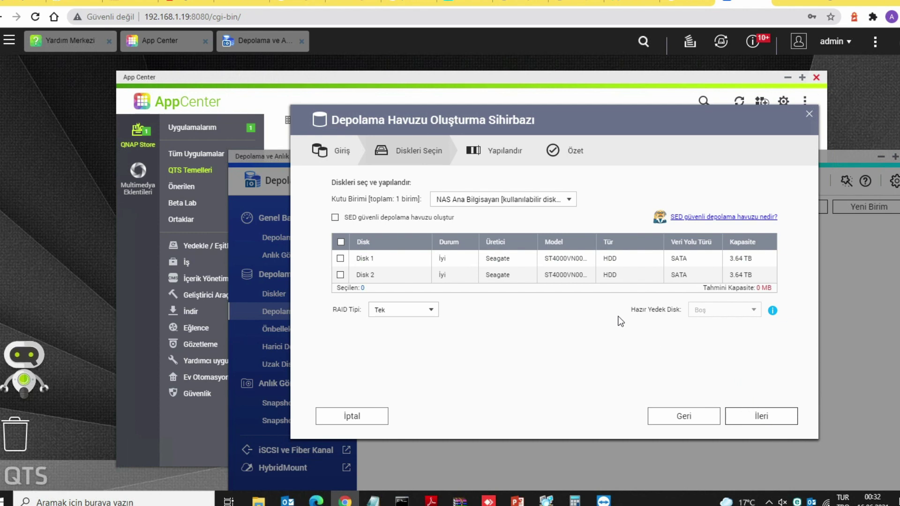
pyautogui.click(341, 243)
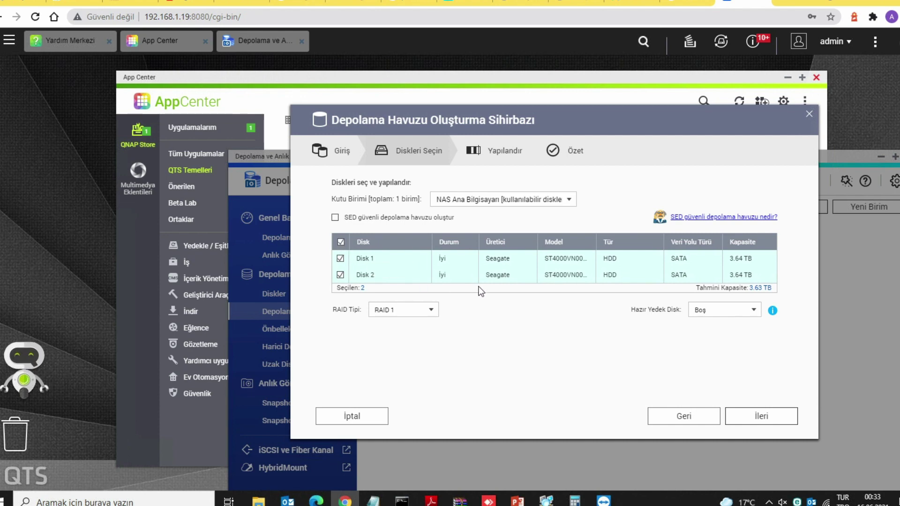
# Try RAID 0 as the storage pool's RAID type and return it to RAID 1.
pyautogui.click(431, 311)
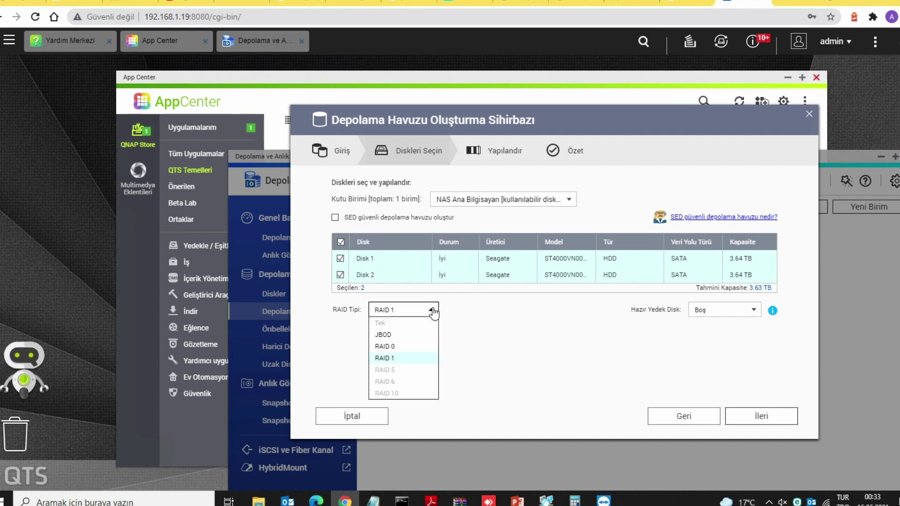
pyautogui.click(416, 346)
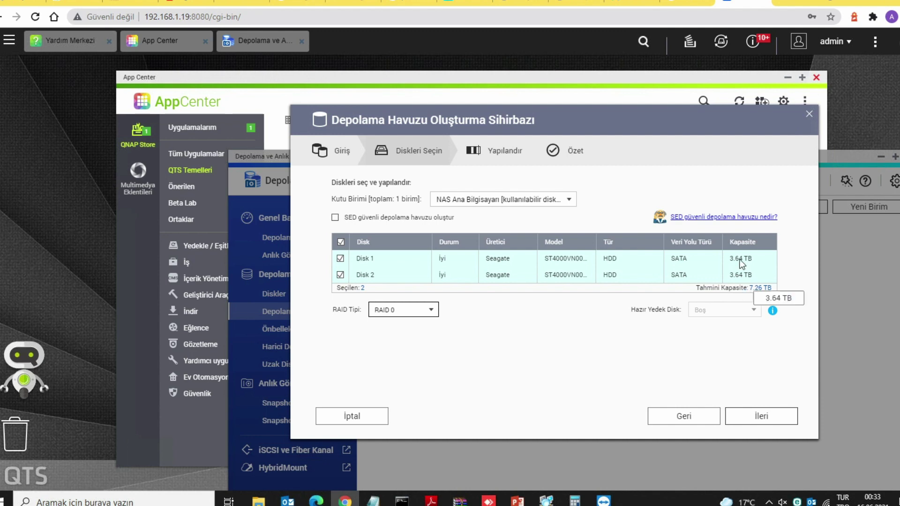
pyautogui.click(431, 311)
pyautogui.click(419, 358)
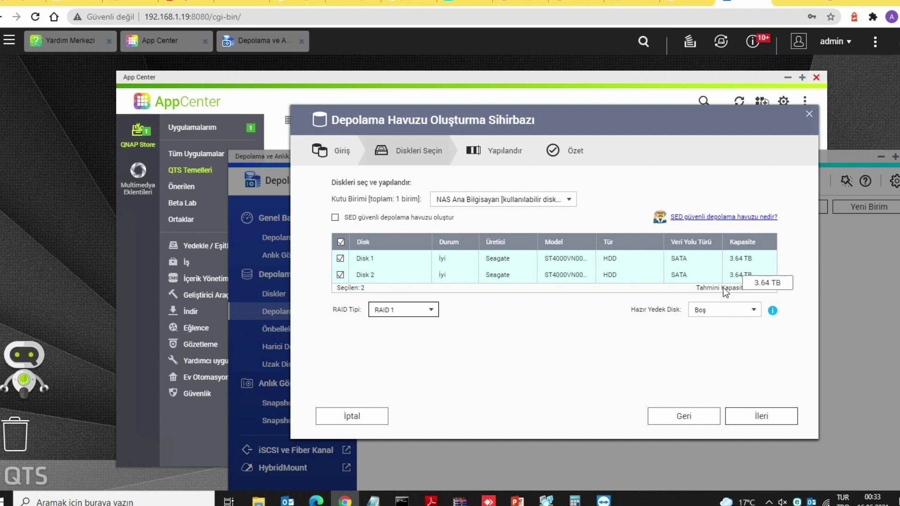
# Keep the hot spare at Boş and NAS Ana Bilgisayarı as the enclosure, and proceed to the pool's Yapılandır stage.
pyautogui.click(754, 310)
pyautogui.click(731, 321)
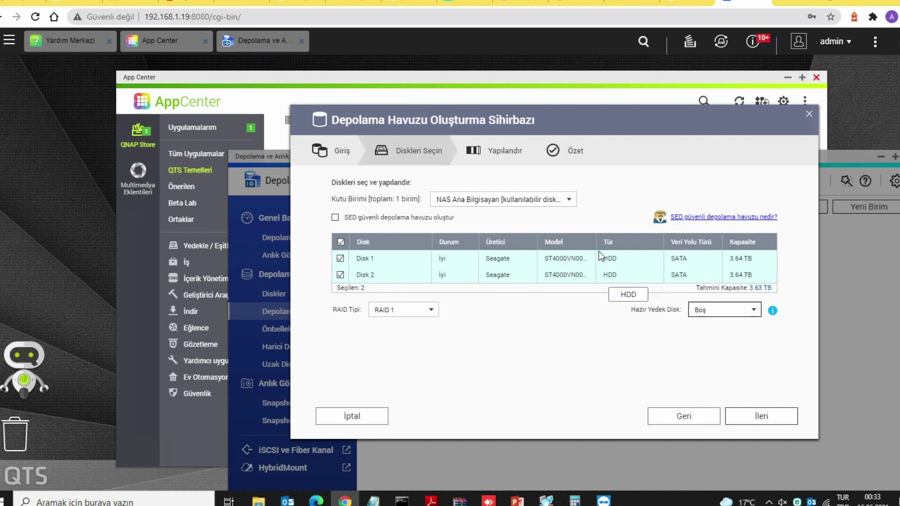
pyautogui.click(562, 204)
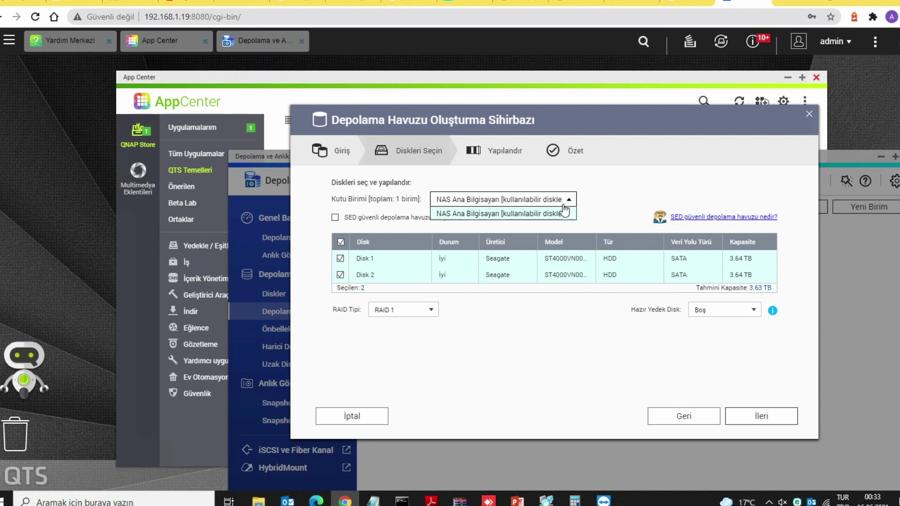
pyautogui.click(624, 196)
pyautogui.click(761, 416)
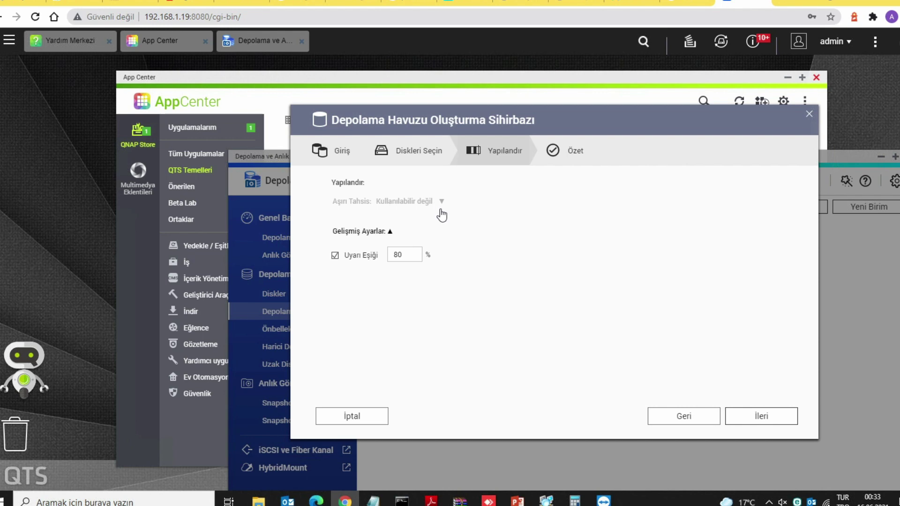
# Create the RAID 1 storage pool with the 80% warning threshold, accept erasing both disks and decline creating a new volume.
pyautogui.click(763, 418)
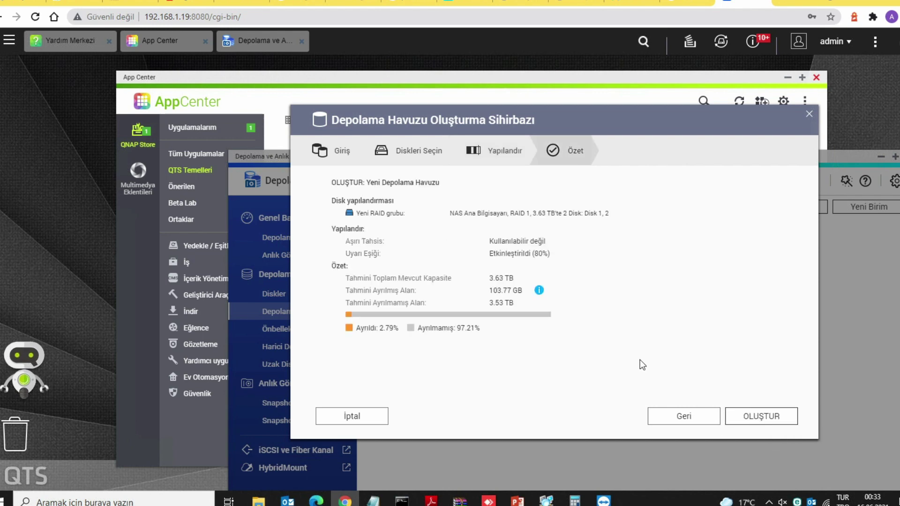
pyautogui.moveTo(539, 290)
pyautogui.click(762, 417)
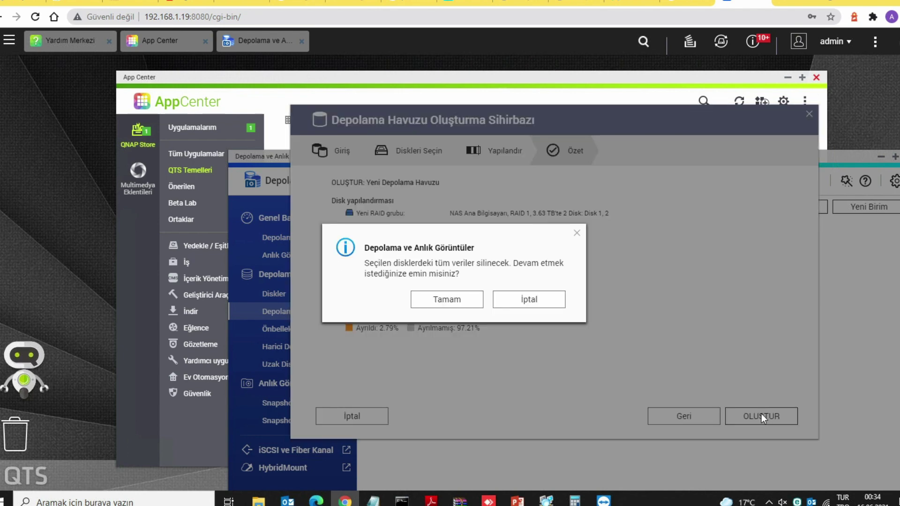
pyautogui.click(464, 302)
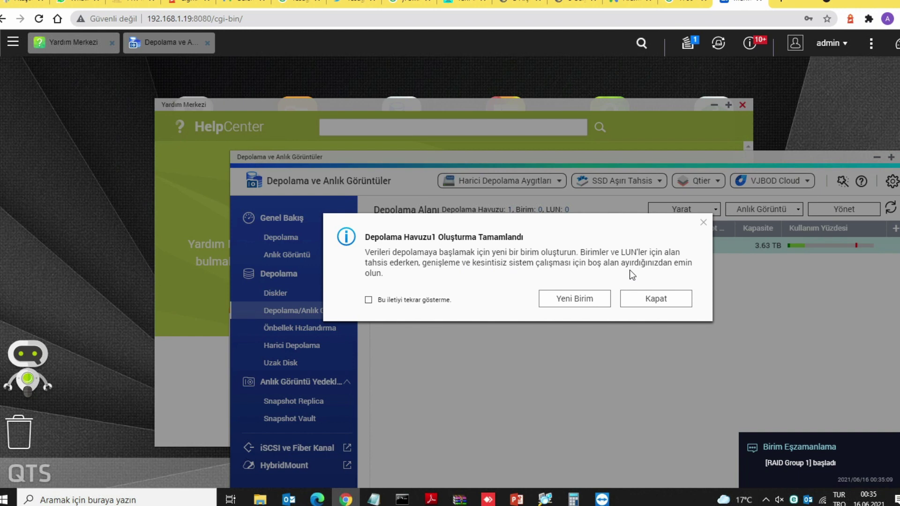
pyautogui.click(670, 301)
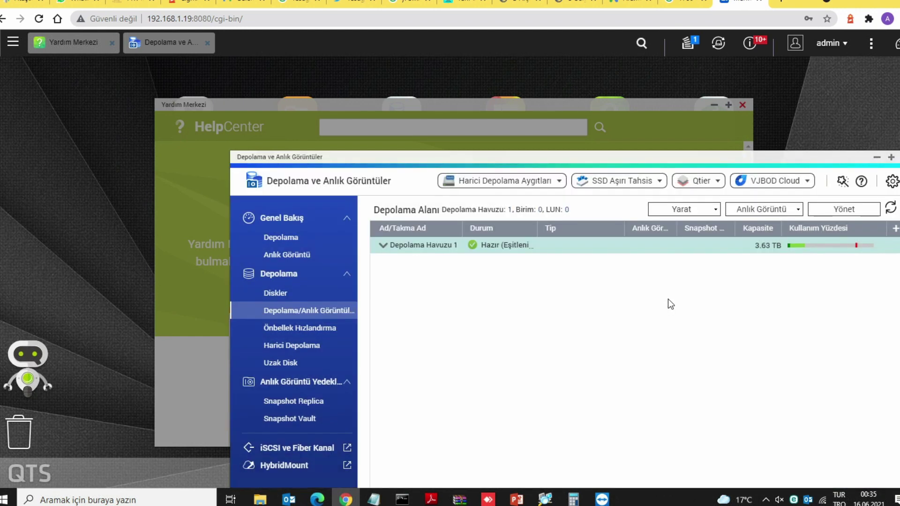
# Move the storage window up, open the resync settings of Depolama Havuzu 1 and choose Önce Servis (Düşük hız) as its RAID priority.
pyautogui.click(383, 246)
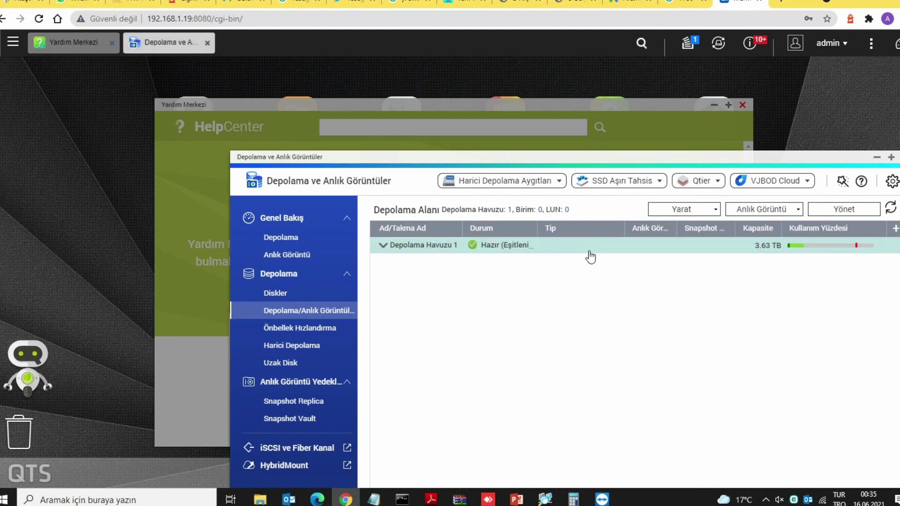
pyautogui.moveTo(816, 248)
pyautogui.moveTo(483, 157); pyautogui.dragTo(331, 91)
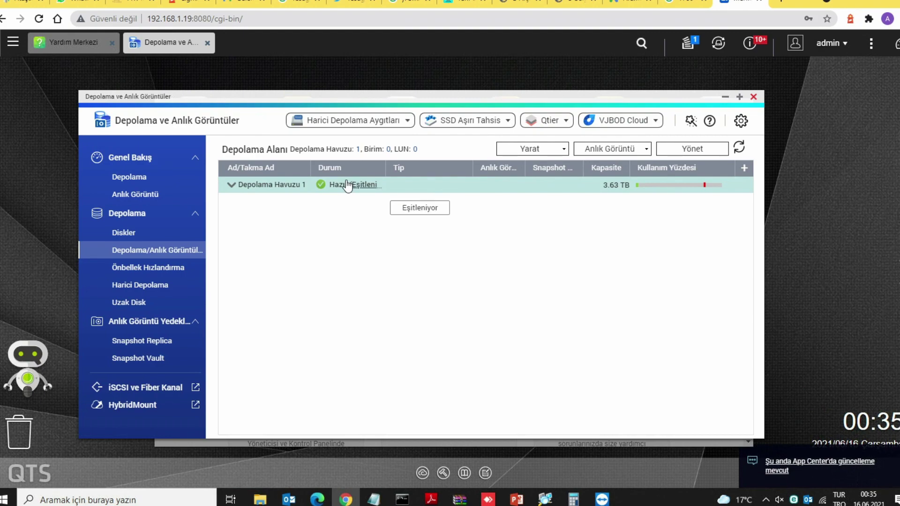
pyautogui.click(364, 185)
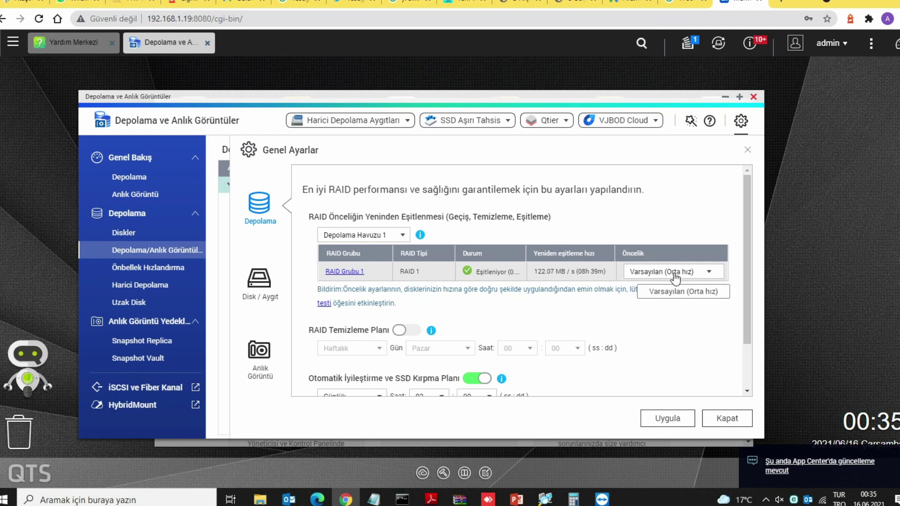
pyautogui.click(661, 272)
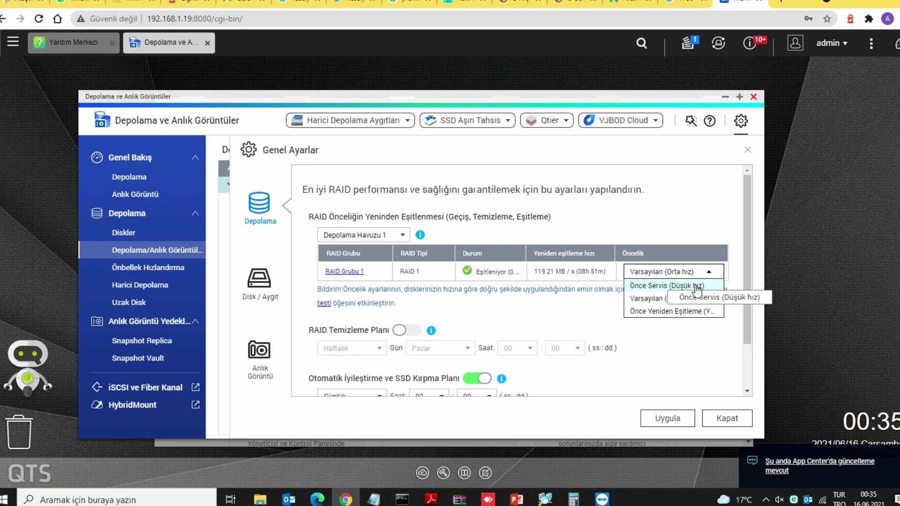
pyautogui.click(697, 287)
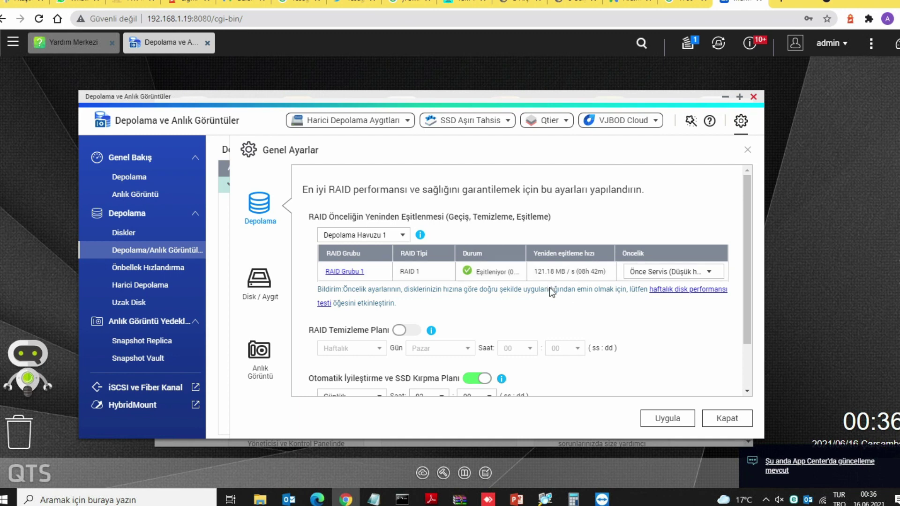
# Read the Otomatik İyileştirme ve SSD Kırpma Planı explanation and schedule Planlı Dosya Sistemi Denetlemesi for 2021/06/18 at 06:00.
pyautogui.moveTo(748, 279); pyautogui.dragTo(757, 347)
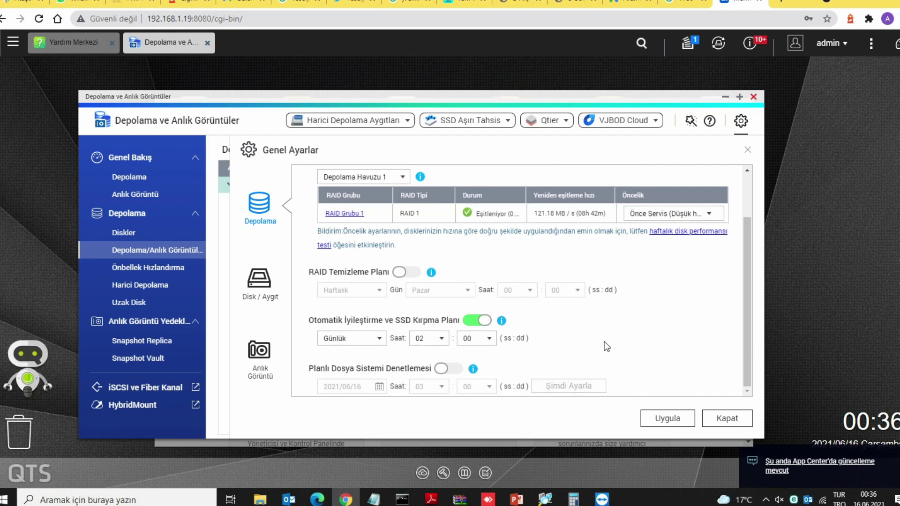
pyautogui.click(501, 322)
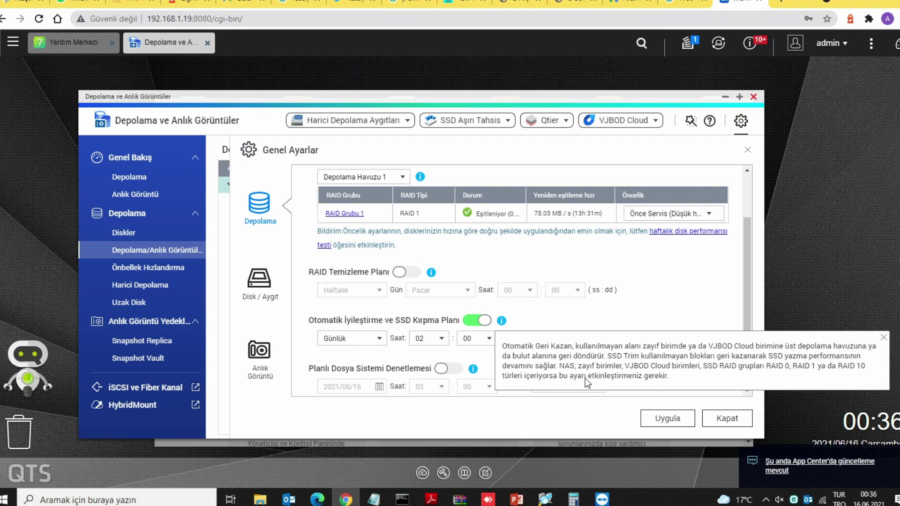
pyautogui.click(572, 310)
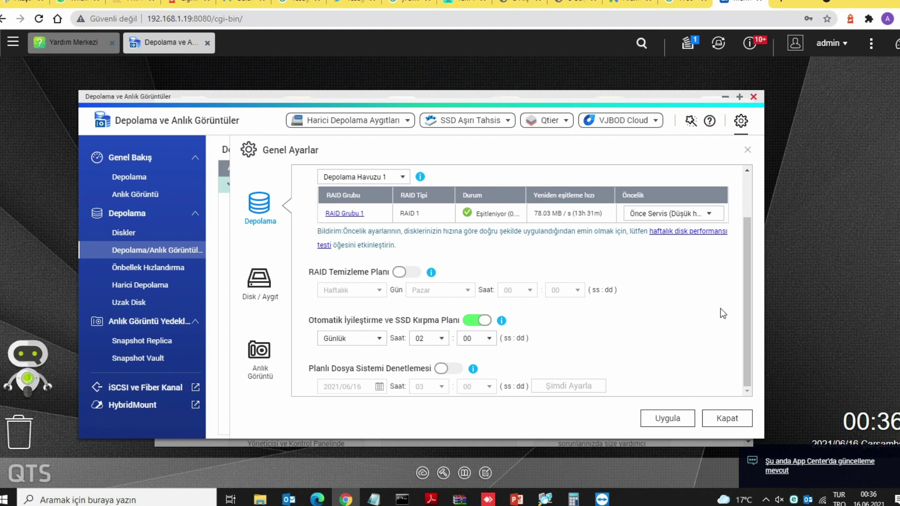
pyautogui.click(451, 370)
pyautogui.click(379, 386)
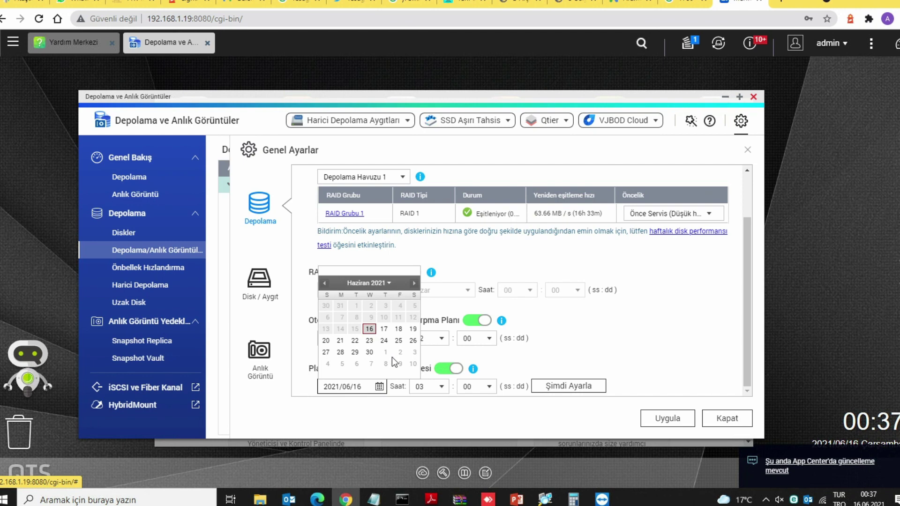
pyautogui.click(398, 329)
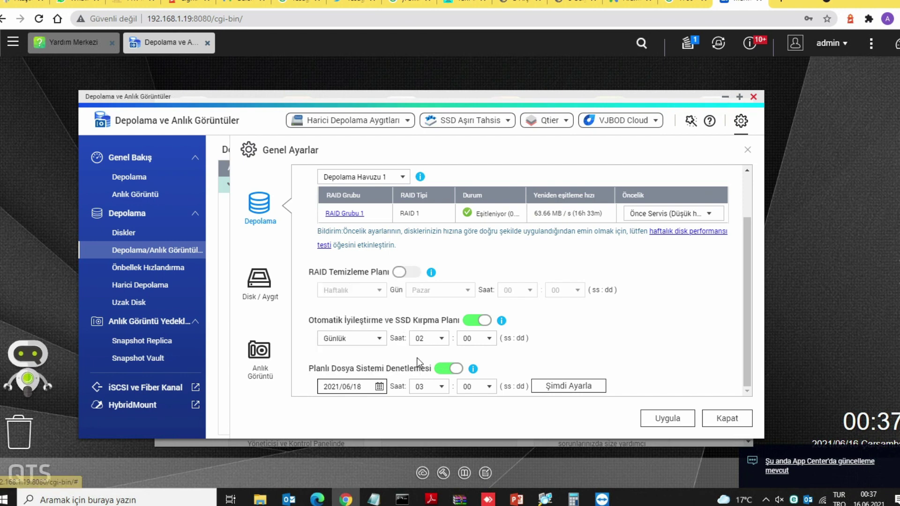
pyautogui.click(441, 387)
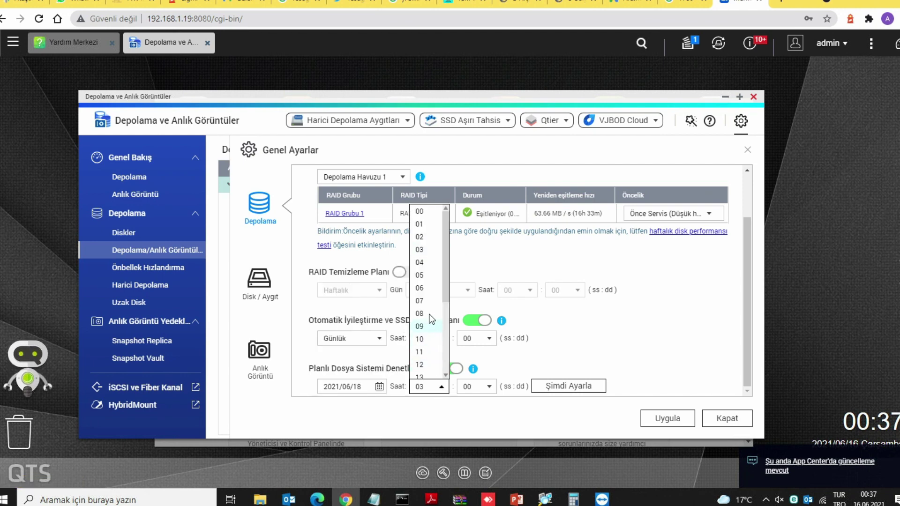
pyautogui.click(432, 289)
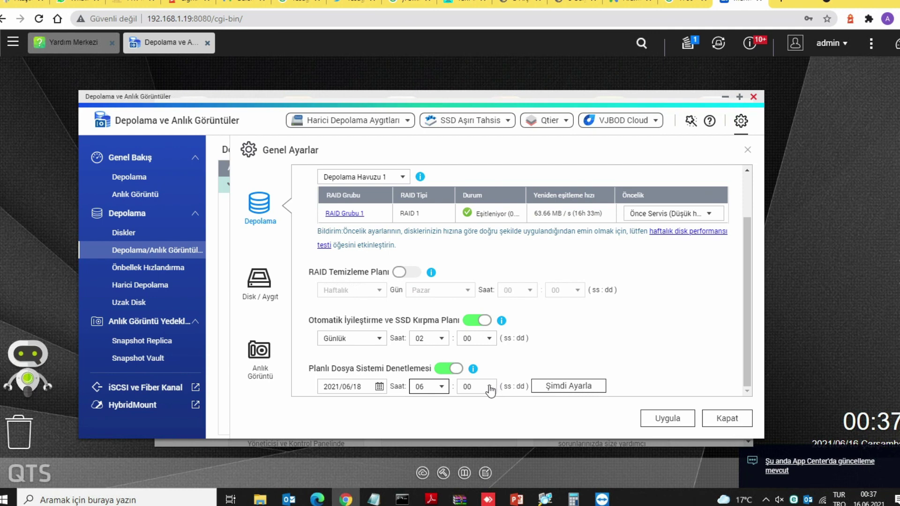
# Set the RAID group's resync priority to Önce Yeniden Eşitleme (Yüksek hız) and apply the general storage settings.
pyautogui.click(707, 214)
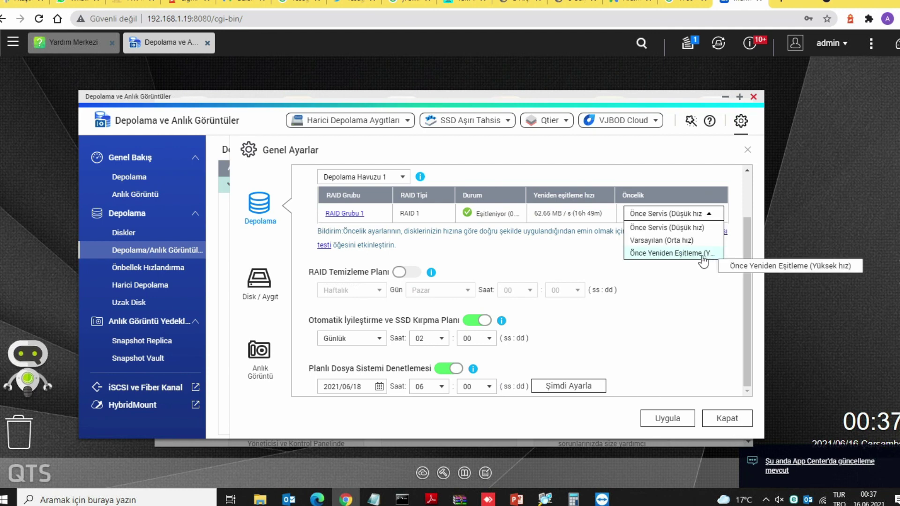
pyautogui.click(693, 254)
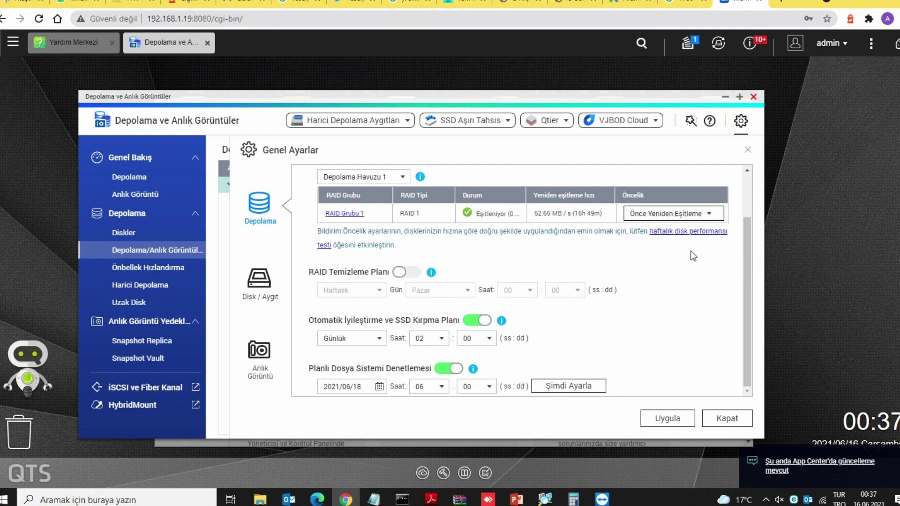
pyautogui.click(672, 418)
pyautogui.click(469, 304)
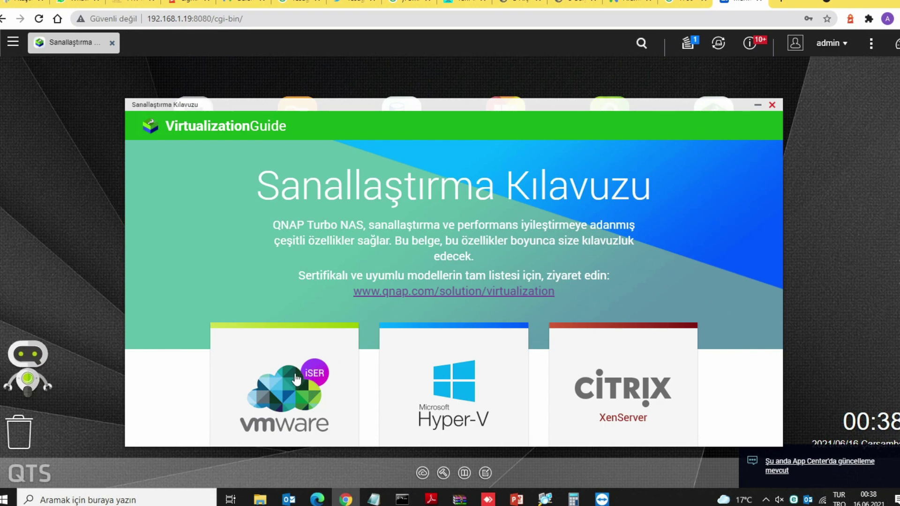
# Close Sanallaştırma Kılavuzu and dismiss the missing-volume notice, the license store offer and the TeamViewer sponsor message.
pyautogui.click(772, 104)
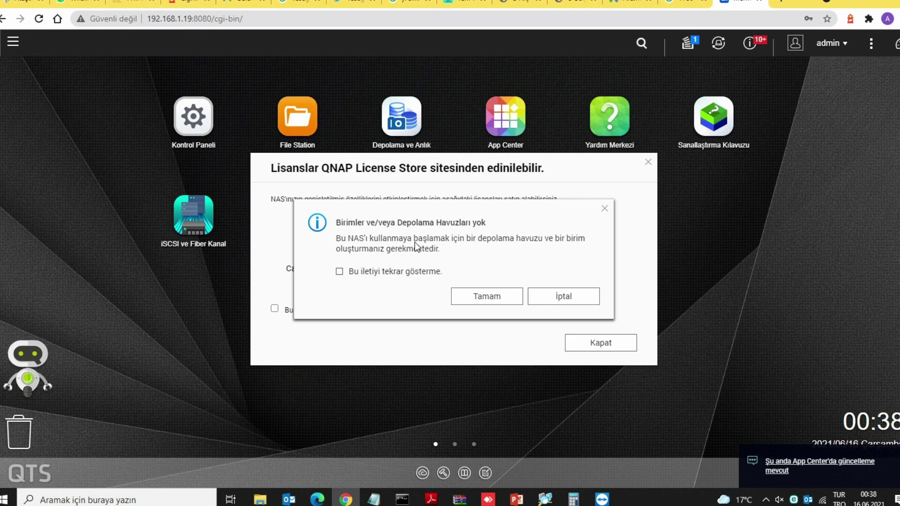
pyautogui.click(486, 297)
pyautogui.click(332, 311)
pyautogui.click(334, 311)
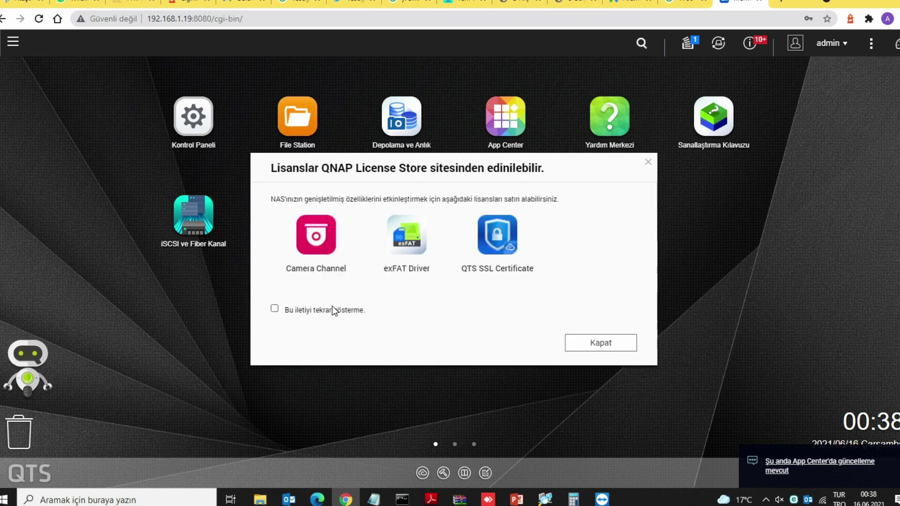
pyautogui.click(330, 311)
pyautogui.click(350, 313)
pyautogui.click(600, 343)
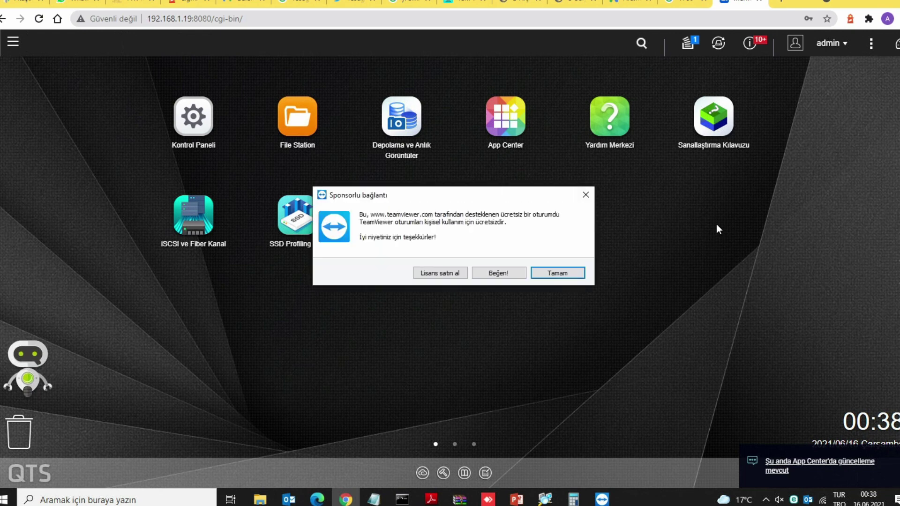
pyautogui.click(573, 274)
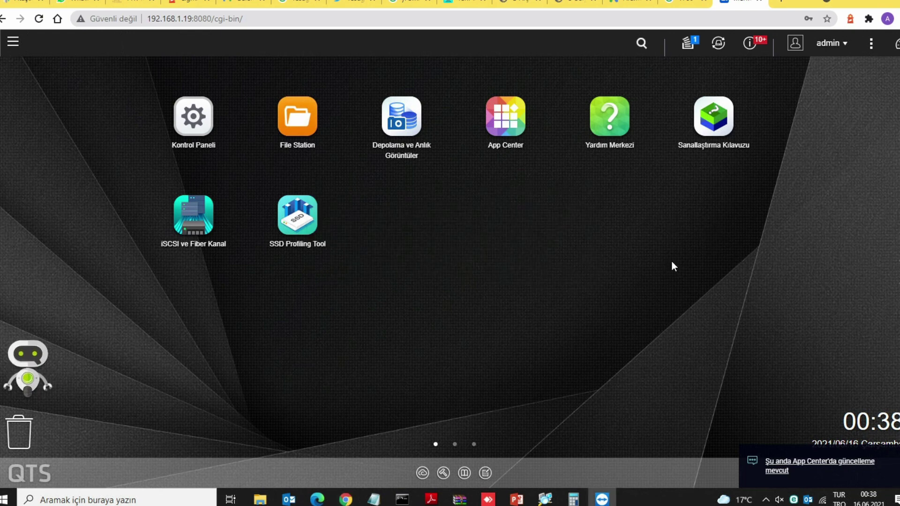
# Open Kontrol Paneli and look through its system, permission, network service and application server sections.
pyautogui.click(221, 116)
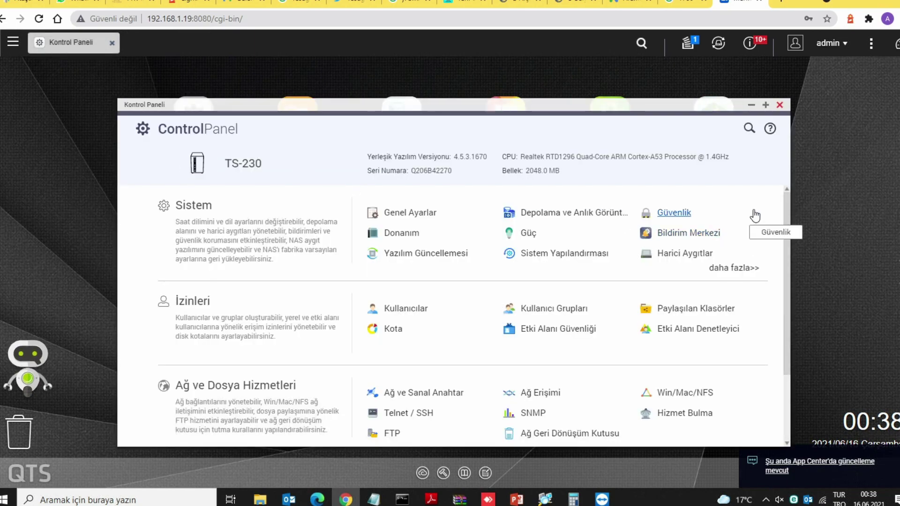
pyautogui.scroll(-2, 786, 237)
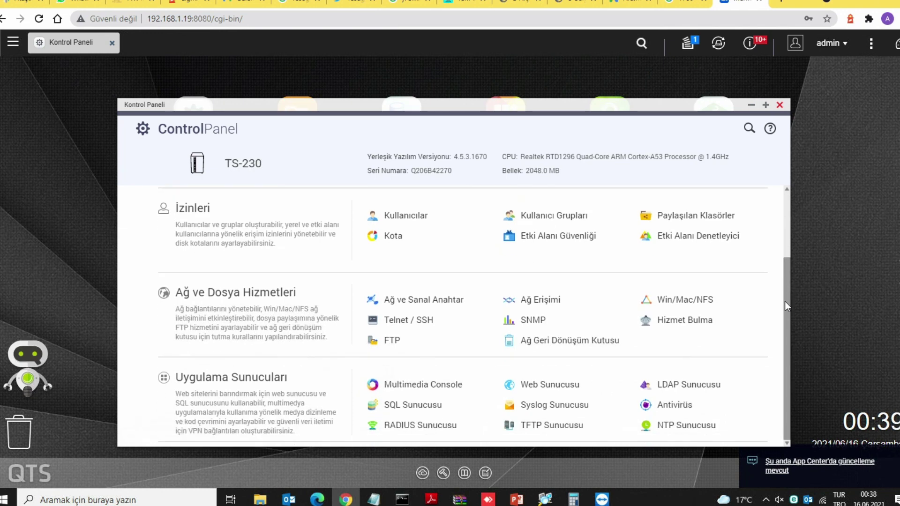
pyautogui.scroll(2, 786, 247)
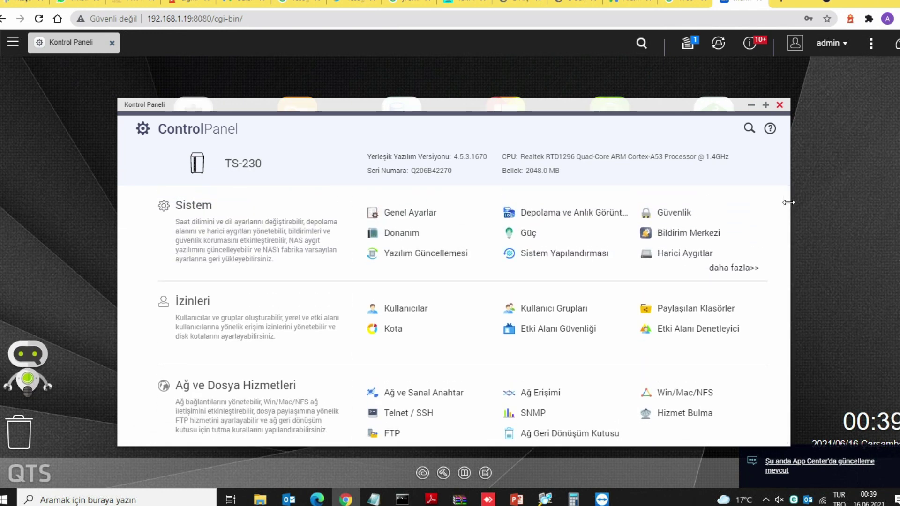
pyautogui.scroll(-2, 790, 211)
pyautogui.scroll(2, 793, 215)
pyautogui.scroll(1, 792, 212)
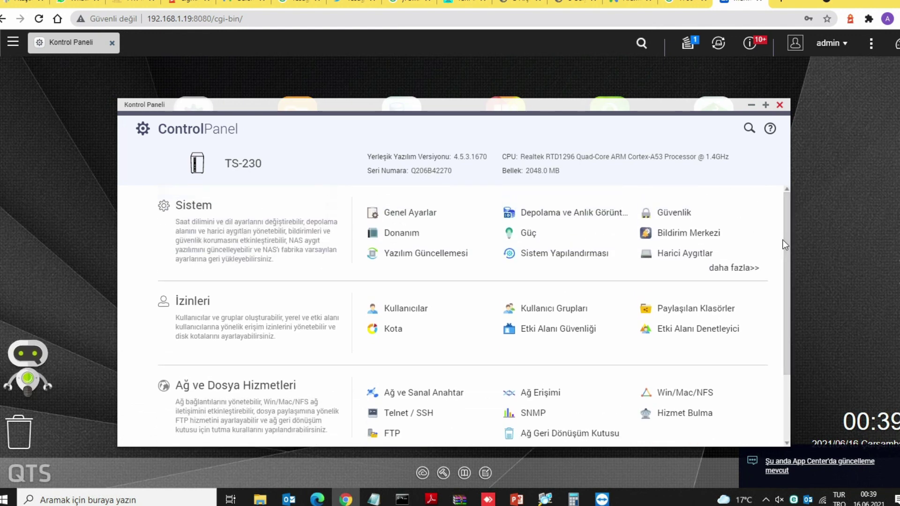
# Review the Güç settings for WOL, Güç Geri Kazanımı and Güç Programı, and briefly open and close Bildirim Merkezi.
pyautogui.click(528, 233)
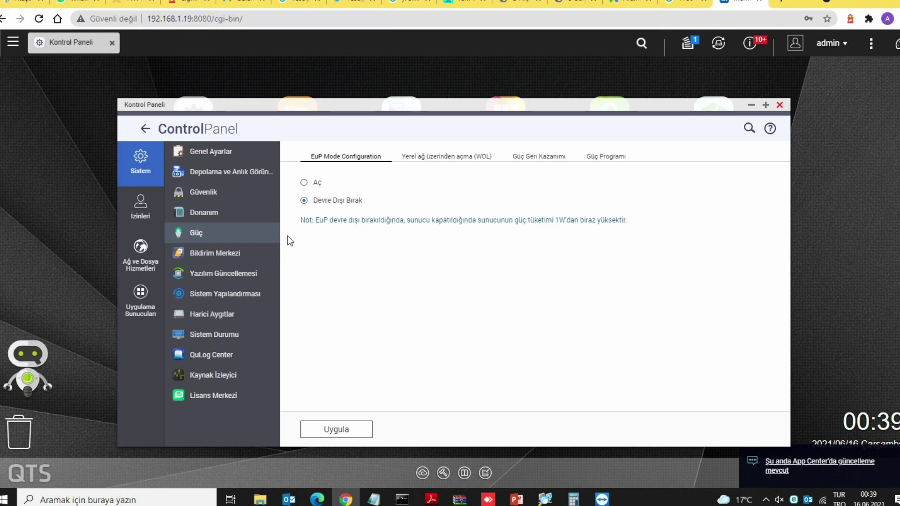
pyautogui.click(450, 160)
pyautogui.click(539, 159)
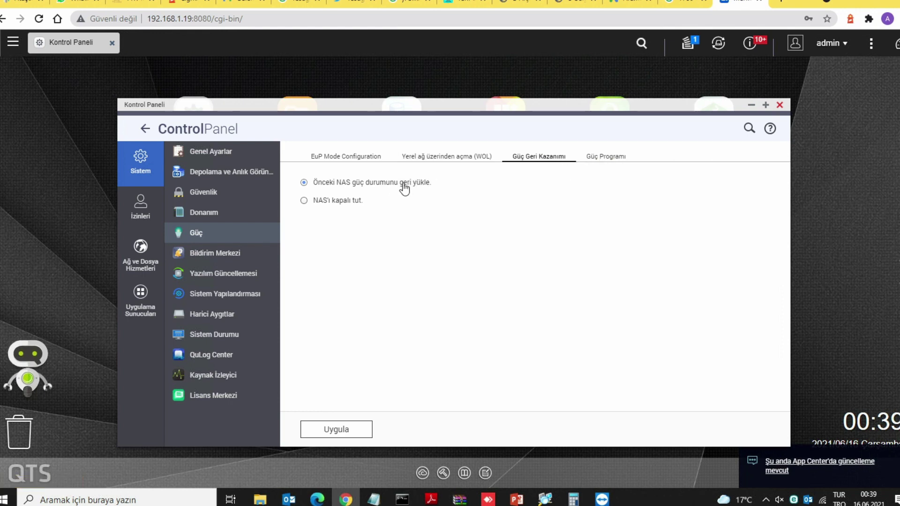
pyautogui.click(594, 161)
pyautogui.click(236, 255)
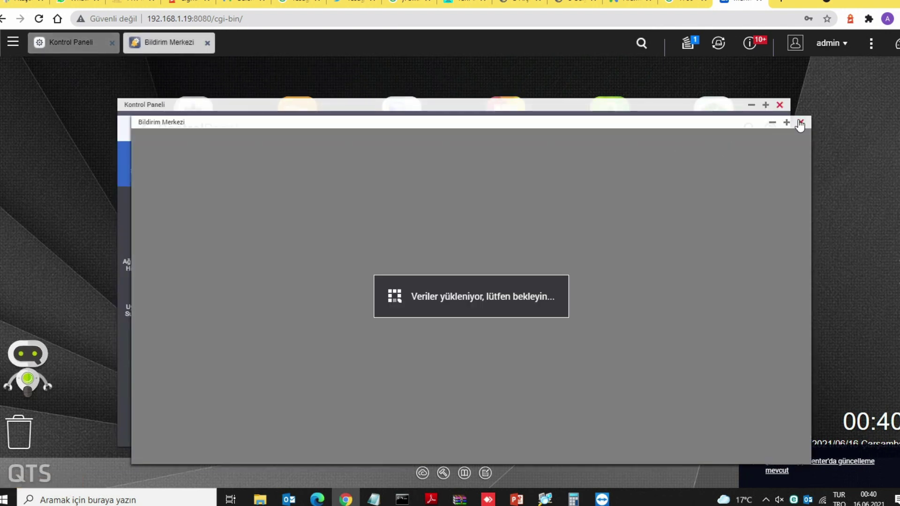
pyautogui.click(800, 122)
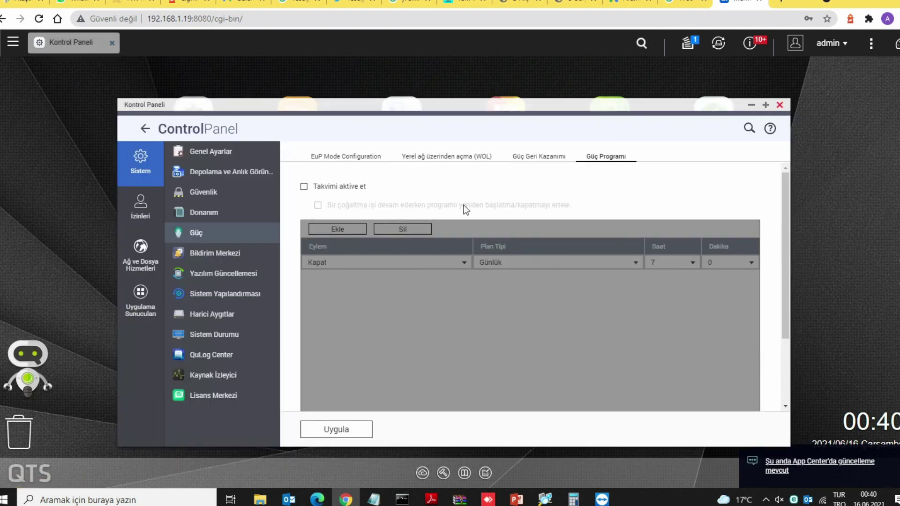
# Set the automatic update schedule in Yazılım Güncellemesi to Aylık on Gün 01 and read the Önerilen sürüm note.
pyautogui.click(240, 276)
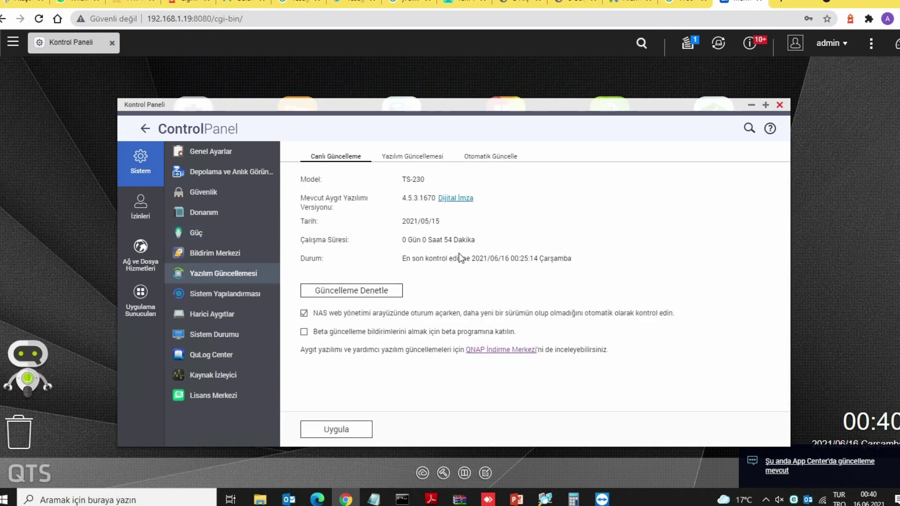
pyautogui.click(491, 156)
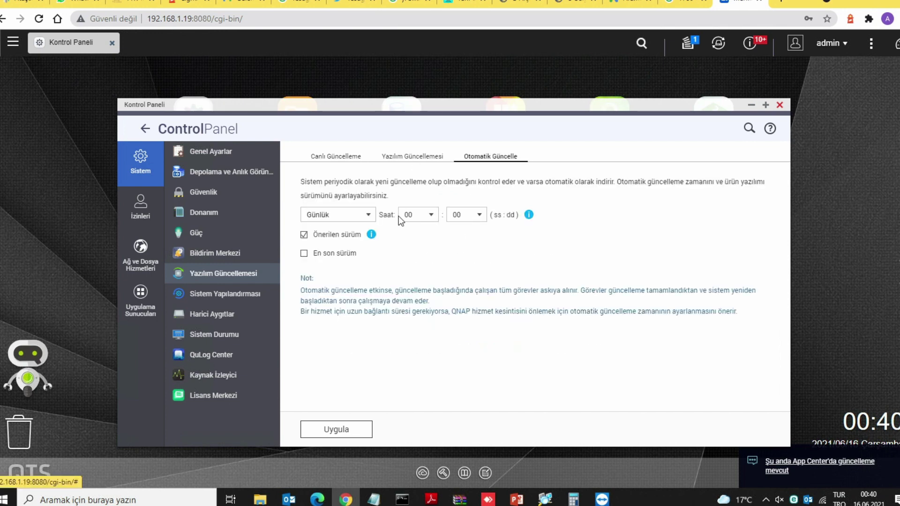
pyautogui.click(357, 219)
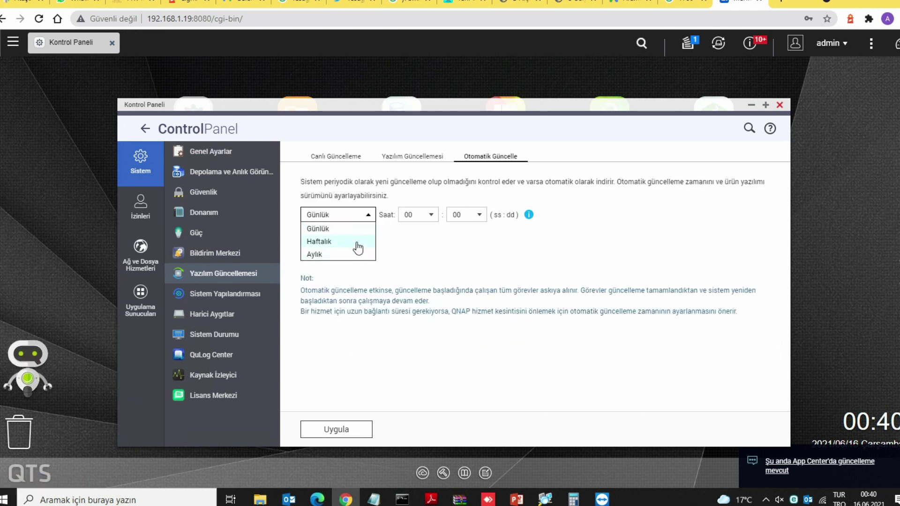
pyautogui.click(355, 256)
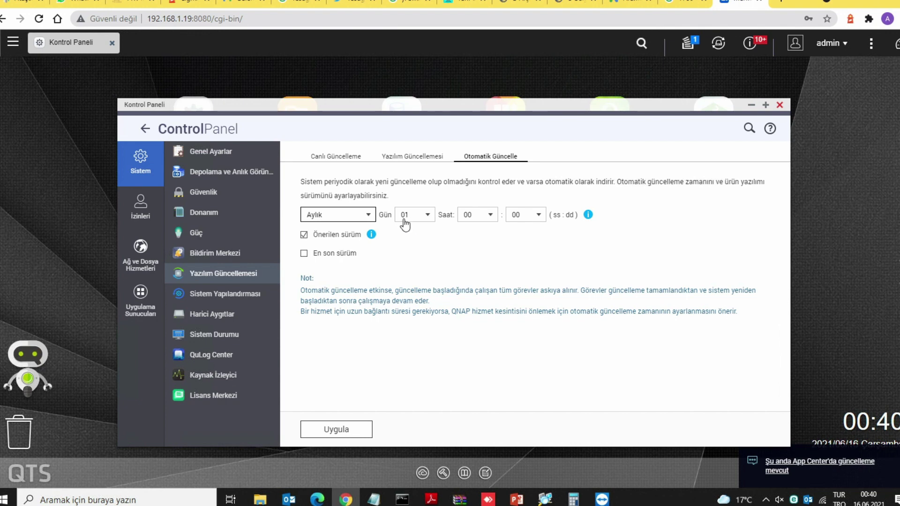
pyautogui.click(372, 236)
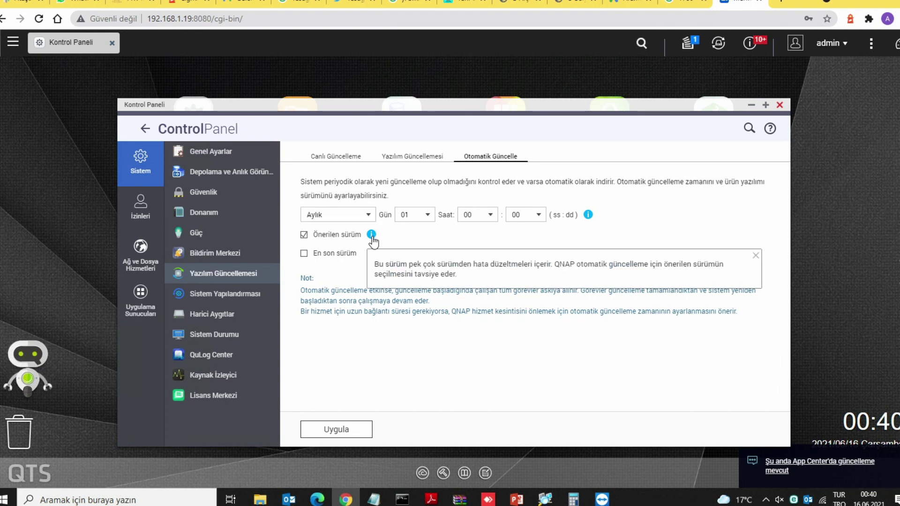
# Review Sistem Yapılandırması, Harici Aygıtlar and the Sistem Servisi and Donanımsal Bilgiler pages of Sistem Durumu.
pyautogui.click(239, 296)
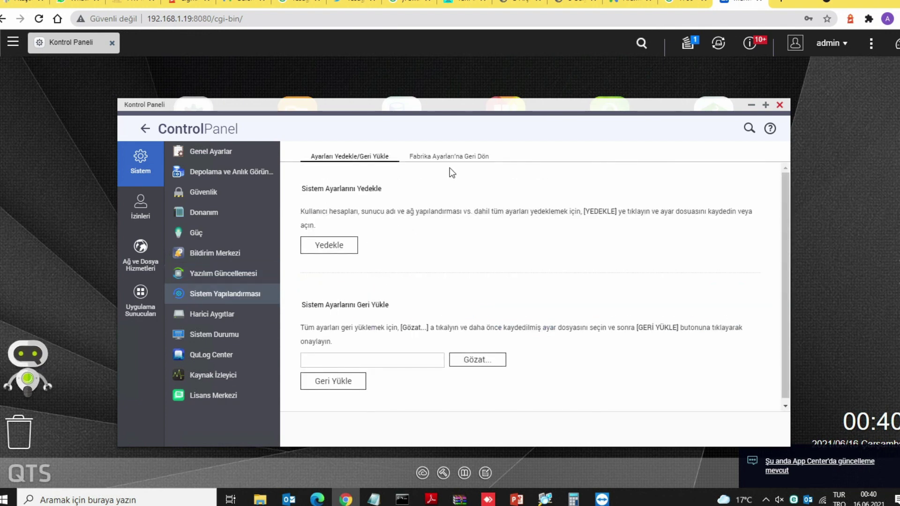
pyautogui.click(234, 316)
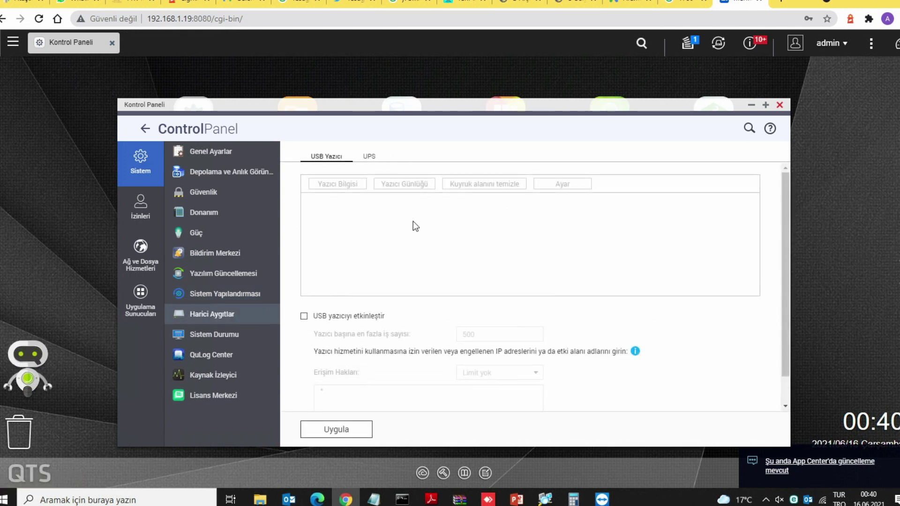
pyautogui.click(214, 334)
pyautogui.scroll(-3, 456, 250)
pyautogui.scroll(-3, 452, 246)
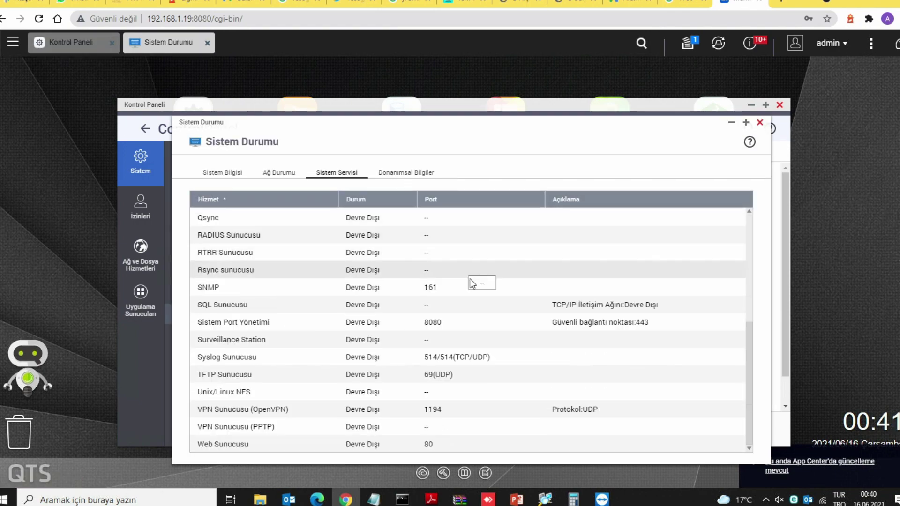
pyautogui.scroll(5, 470, 281)
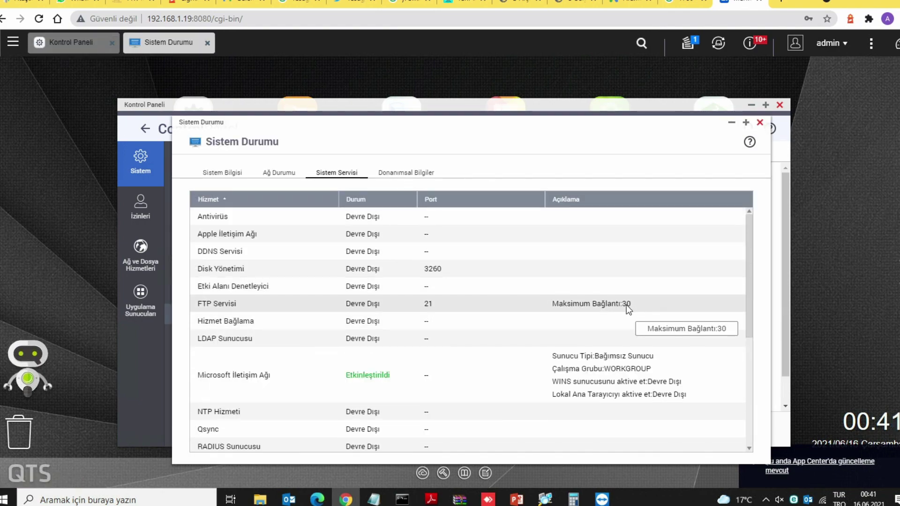
pyautogui.click(457, 200)
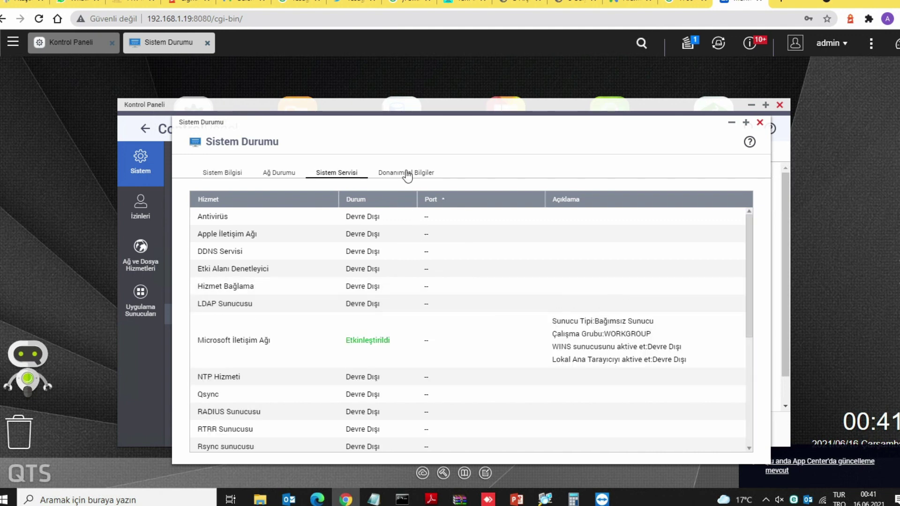
pyautogui.click(408, 174)
pyautogui.press('Escape')
# Open QuLog Center, skip its welcome guide and read through the Sistem Olay Günlüğü entries.
pyautogui.click(241, 361)
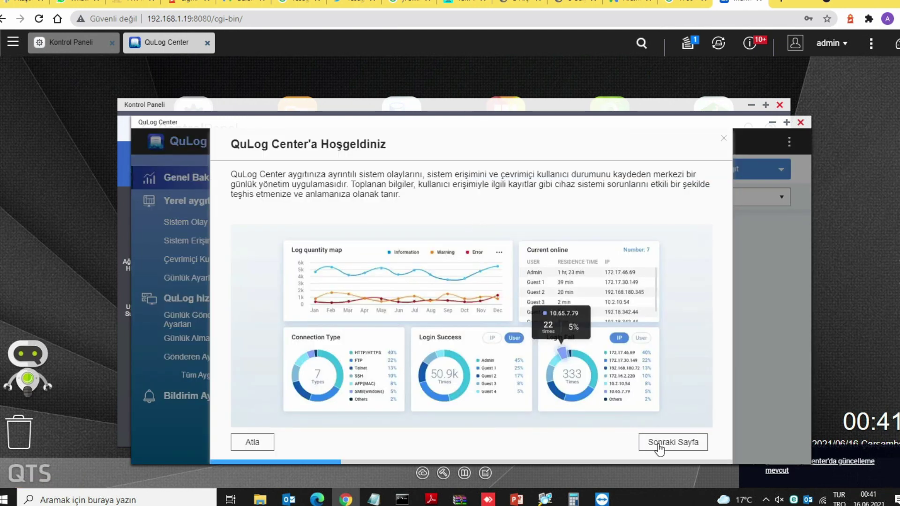
pyautogui.click(261, 443)
pyautogui.click(536, 320)
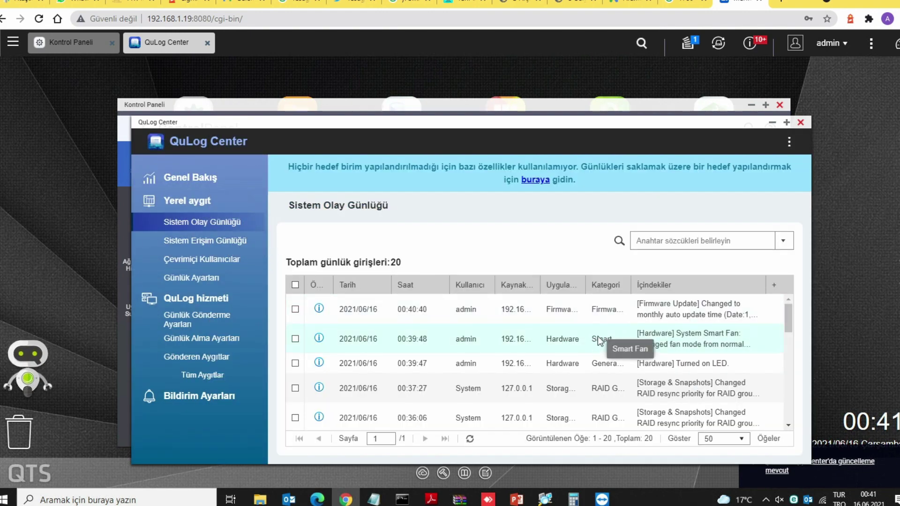
pyautogui.scroll(-3, 614, 343)
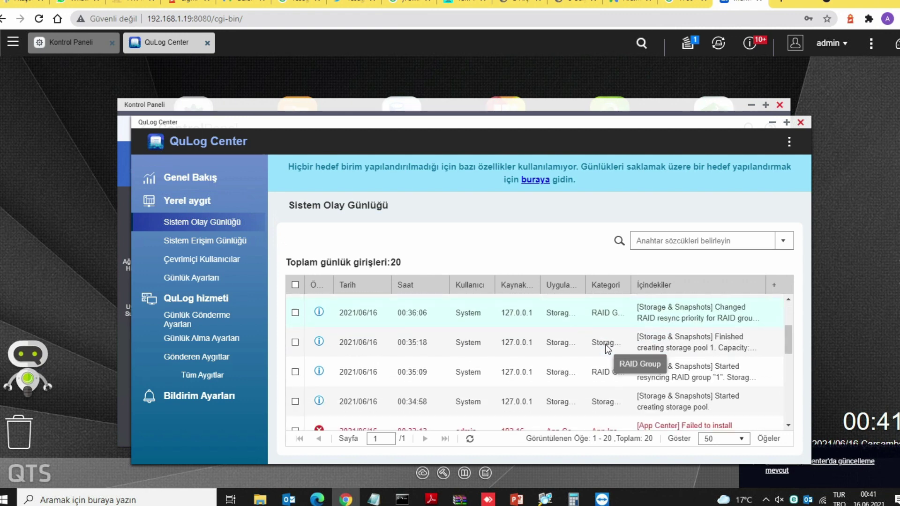
pyautogui.scroll(-2, 606, 348)
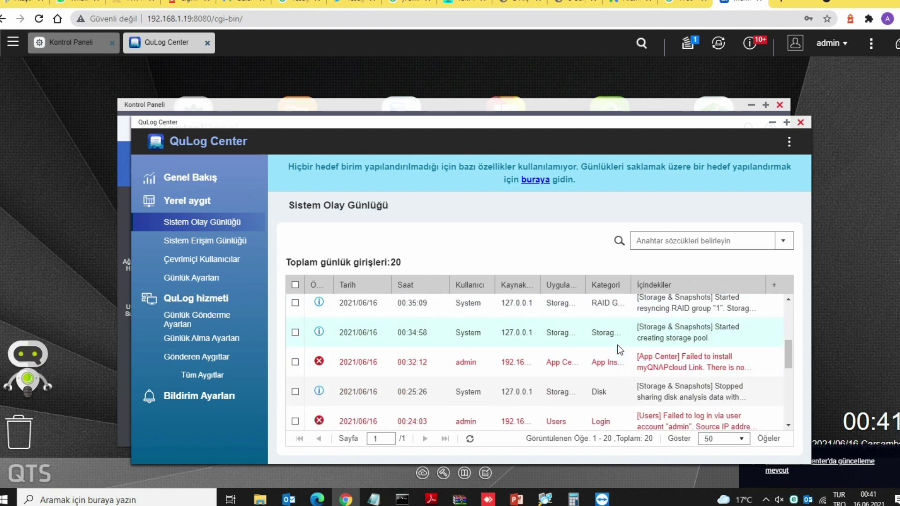
pyautogui.scroll(-2, 606, 349)
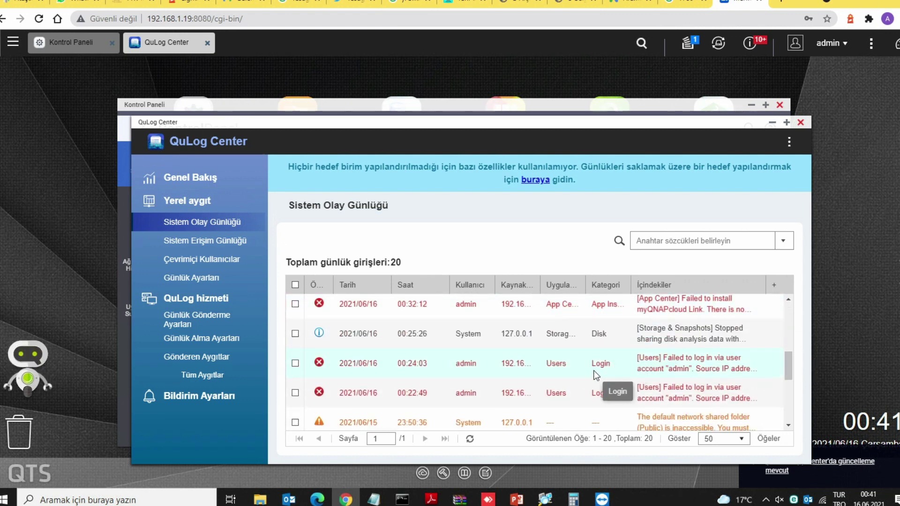
pyautogui.scroll(-8, 593, 370)
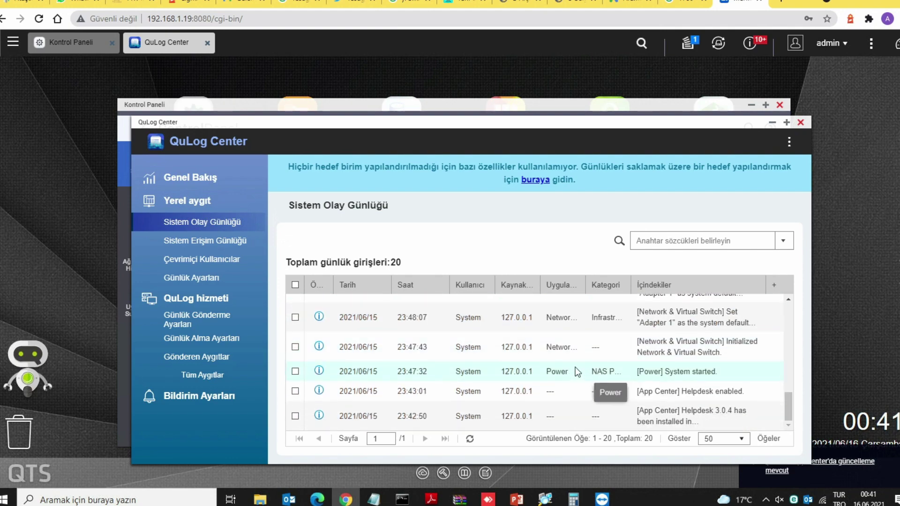
# Look at Sistem Erişim Günlüğü, Çevrimiçi Kullanıcılar and Günlük Ayarları, and close QuLog Center.
pyautogui.click(205, 242)
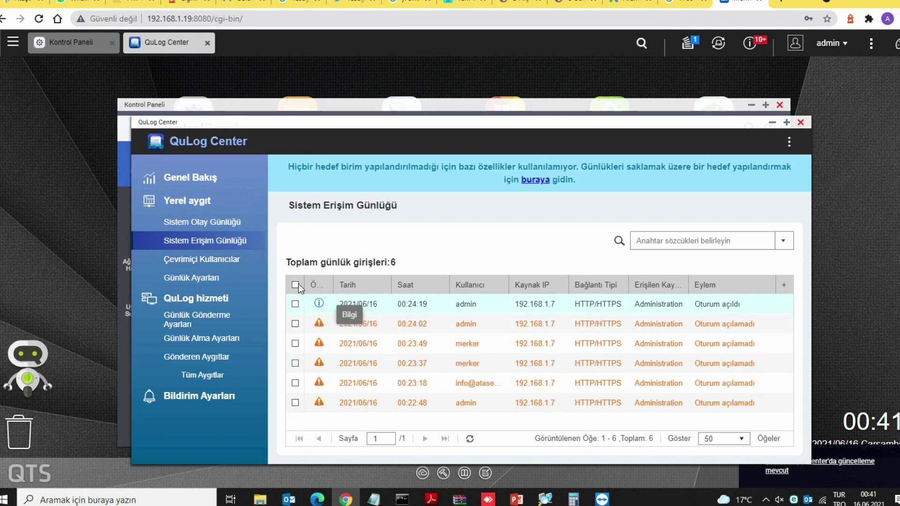
pyautogui.click(206, 262)
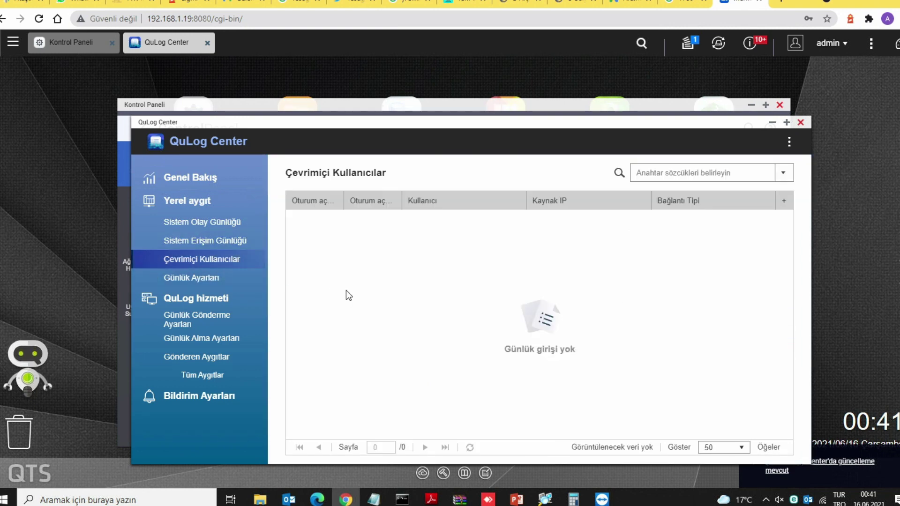
pyautogui.click(206, 278)
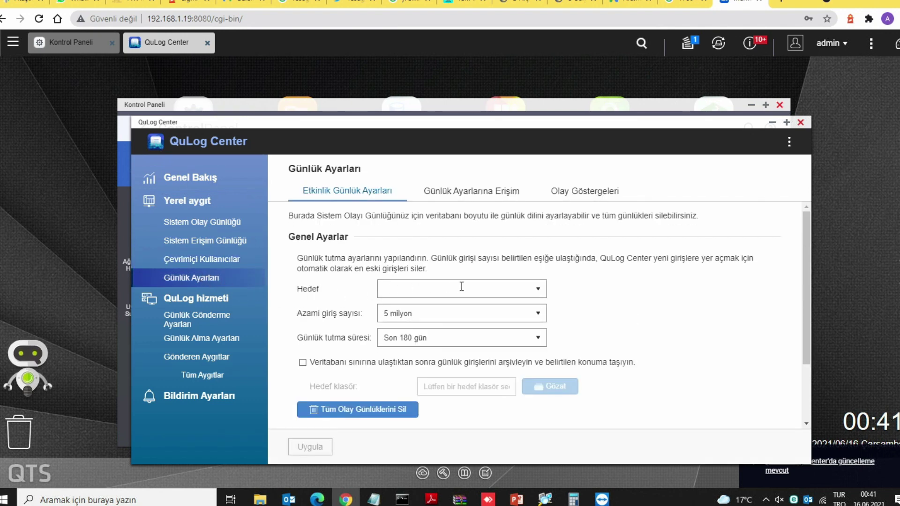
pyautogui.scroll(-2, 462, 286)
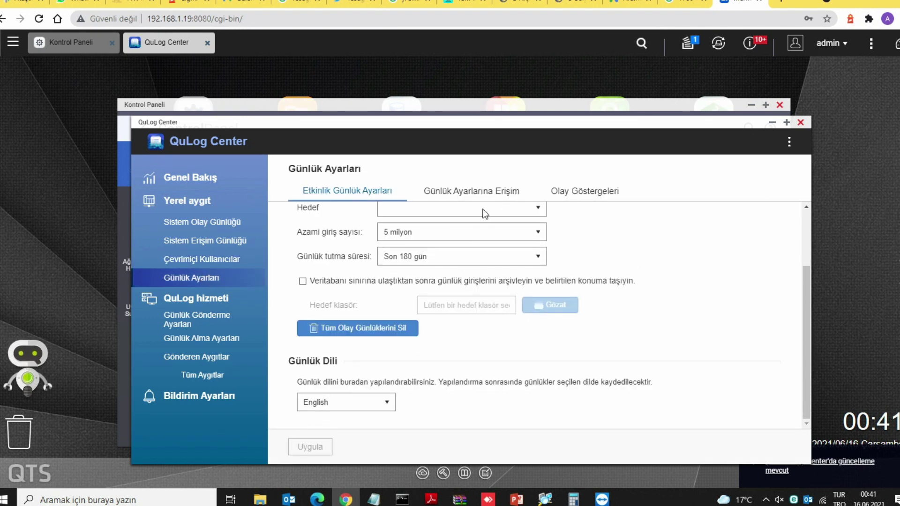
pyautogui.click(801, 122)
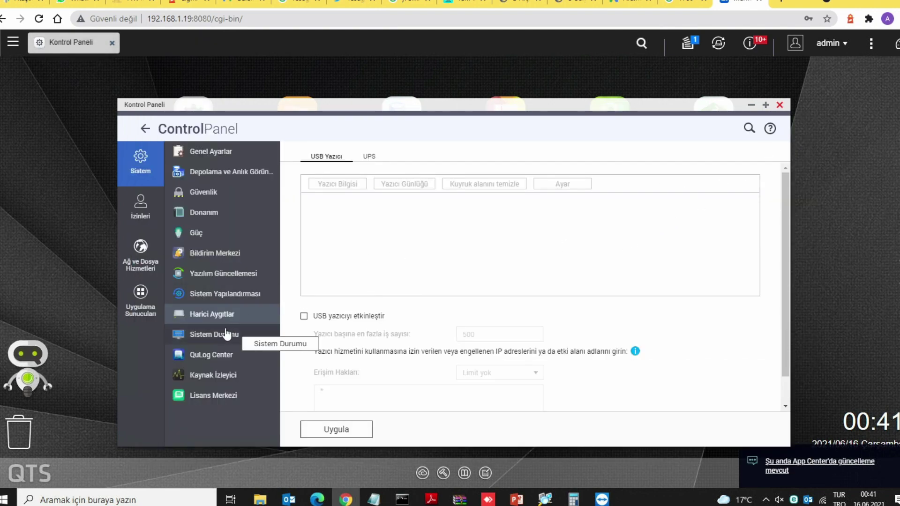
# Look through the İzinleri user list and the Ağ Erişimi, Win/Mac/NFS and Telnet / SSH settings.
pyautogui.click(141, 206)
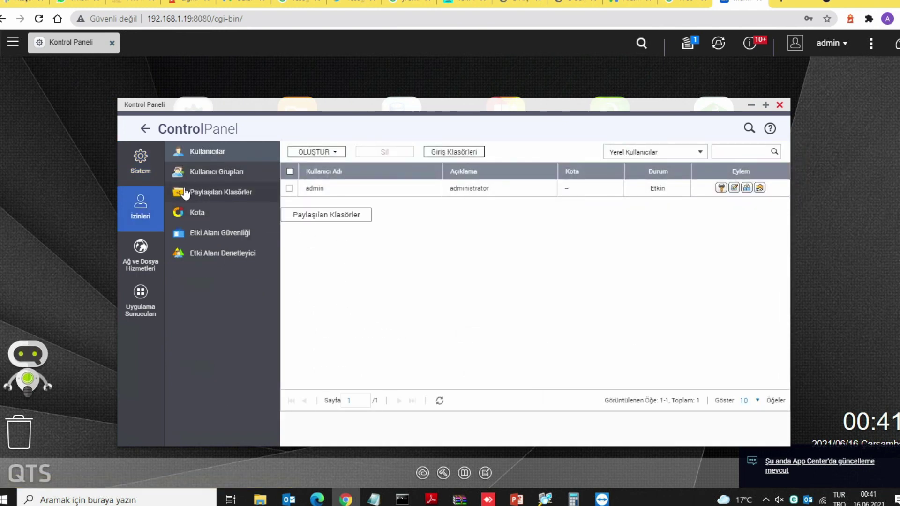
pyautogui.click(146, 250)
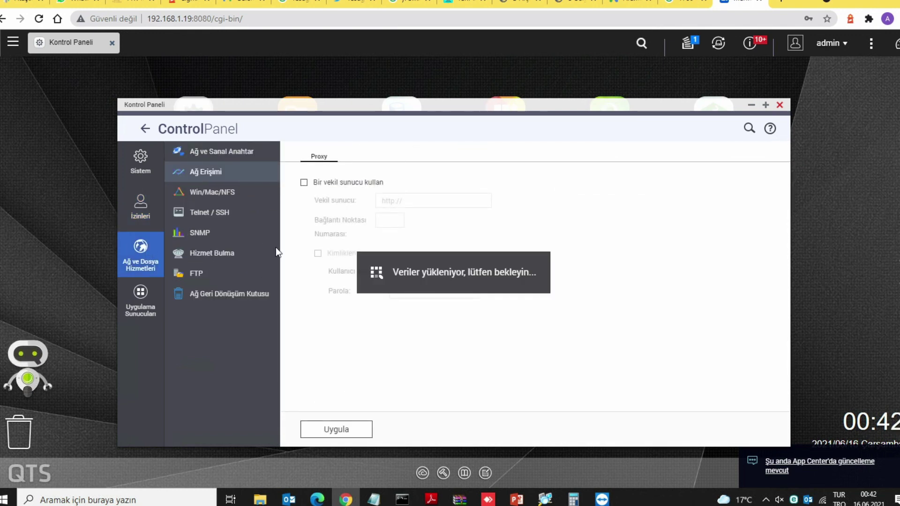
pyautogui.click(231, 192)
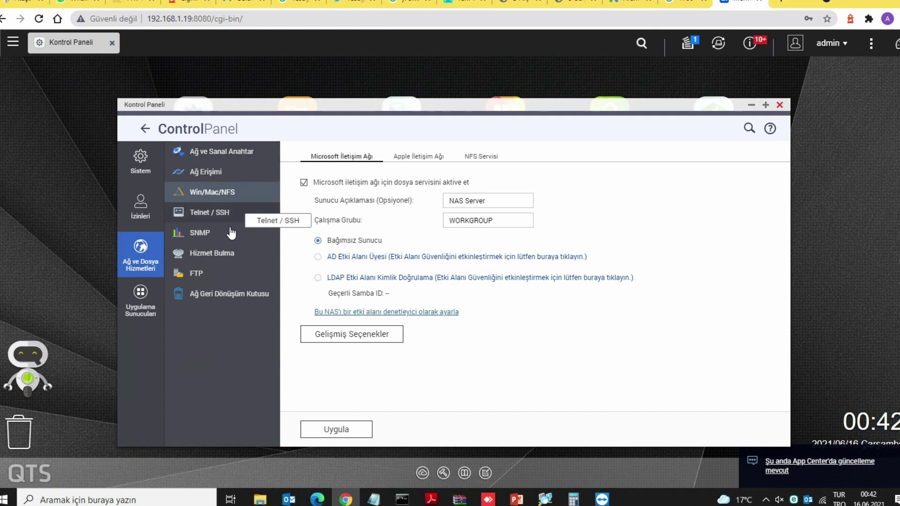
pyautogui.click(230, 213)
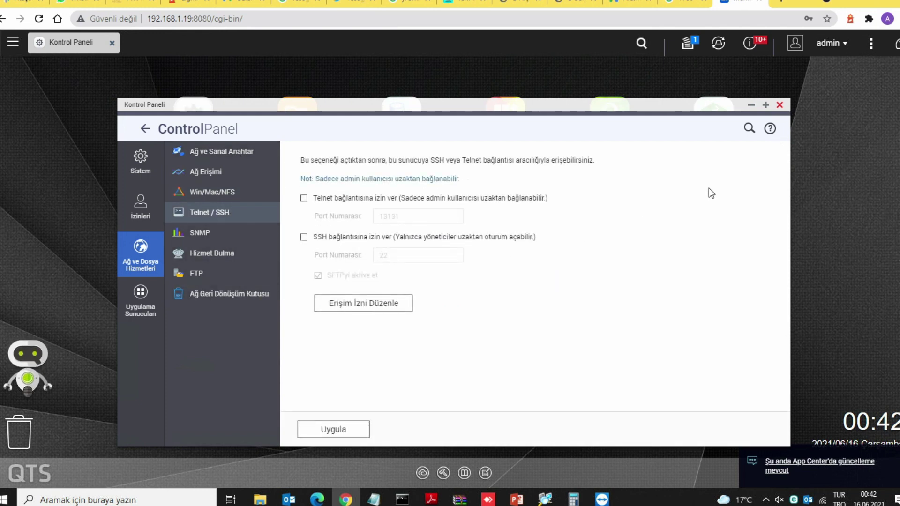
# Close Kontrol Paneli and check the RAID group's resync progress in the background tasks.
pyautogui.click(780, 106)
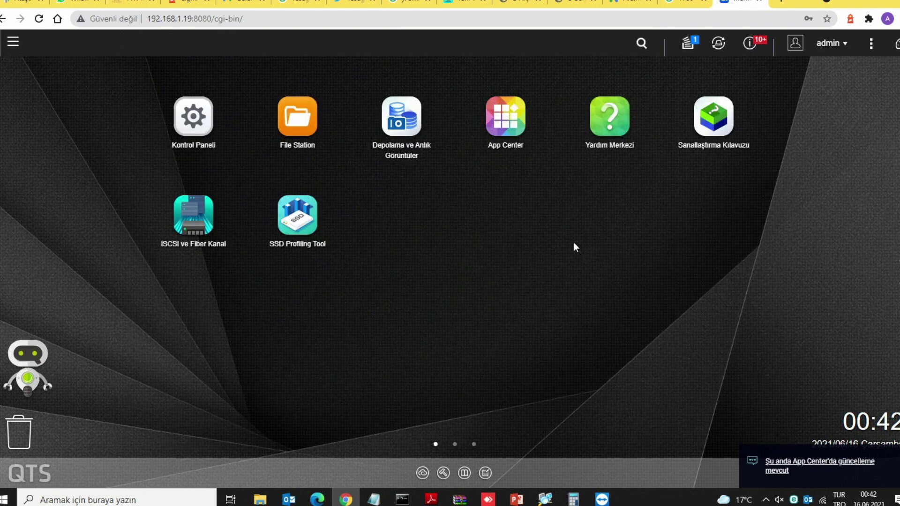
pyautogui.click(689, 44)
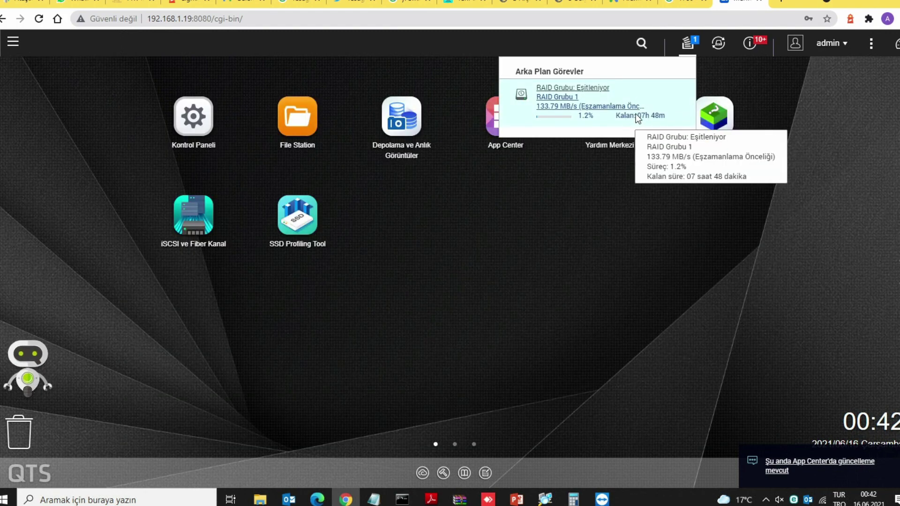
pyautogui.click(530, 211)
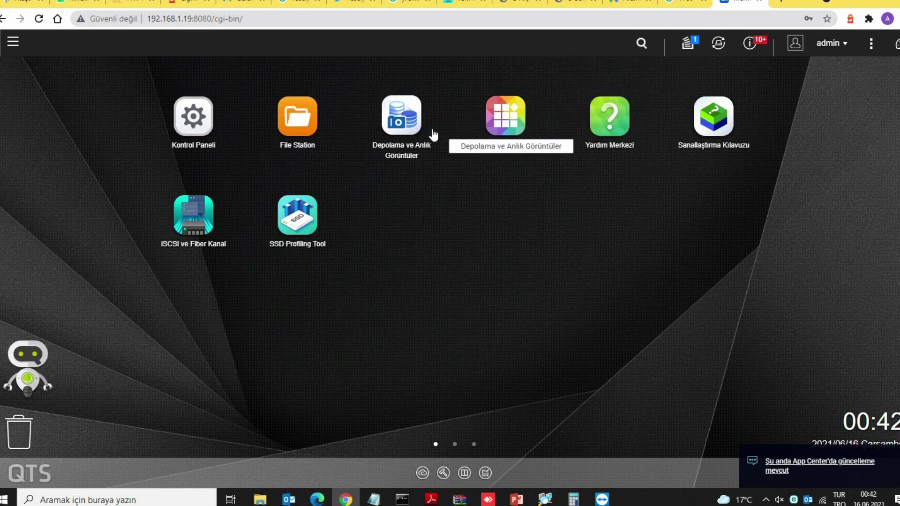
# Open App Center and browse the installed apps and the full Tüm Uygulamalar catalogue.
pyautogui.click(511, 118)
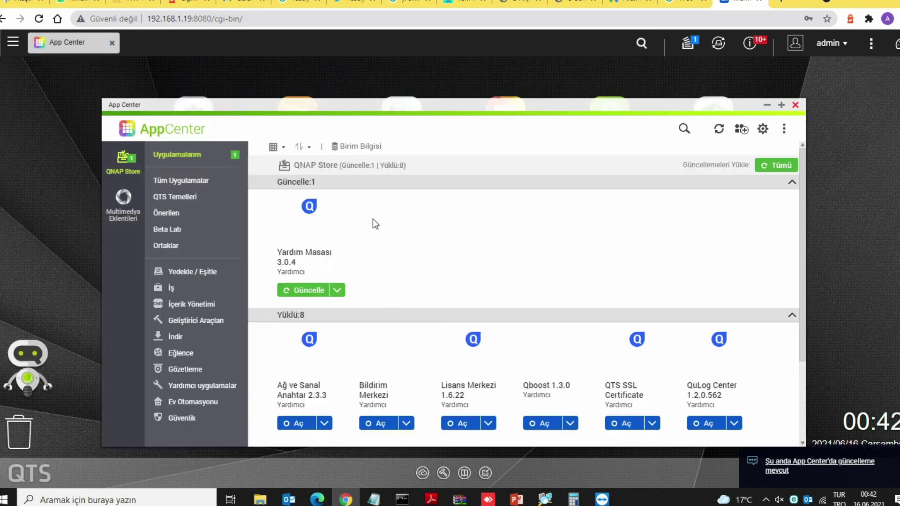
pyautogui.scroll(-3, 281, 258)
pyautogui.click(168, 181)
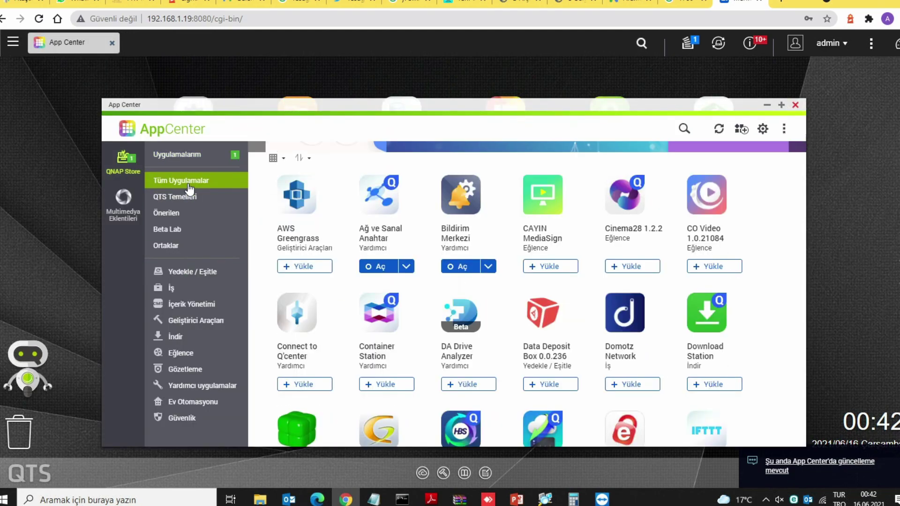
pyautogui.scroll(-6, 431, 270)
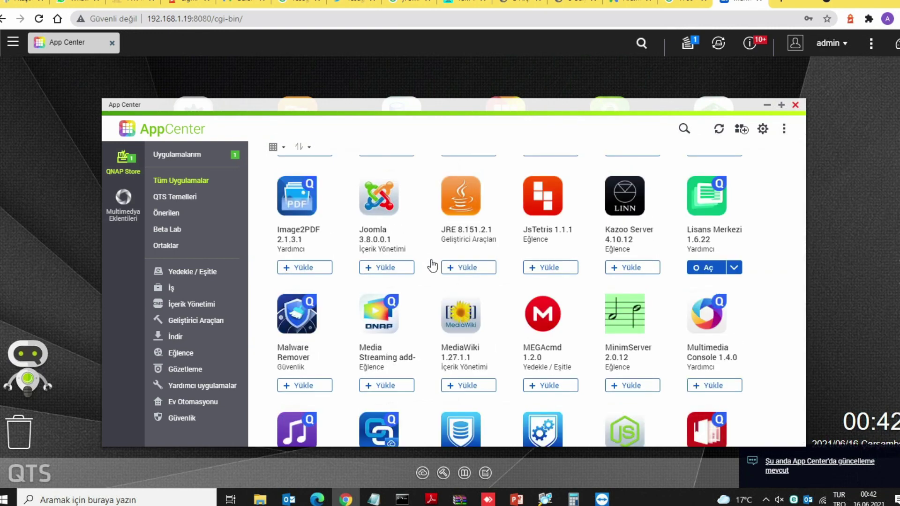
pyautogui.scroll(-7, 468, 218)
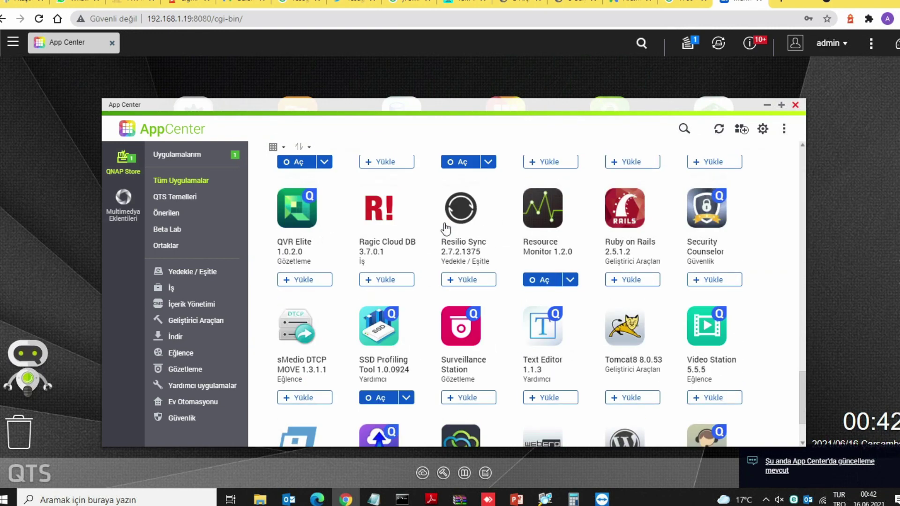
pyautogui.scroll(15, 450, 222)
# Search App Center for "my" and try to install myQNAPcloud Link 2.2.21.
pyautogui.click(684, 128)
pyautogui.write('my')
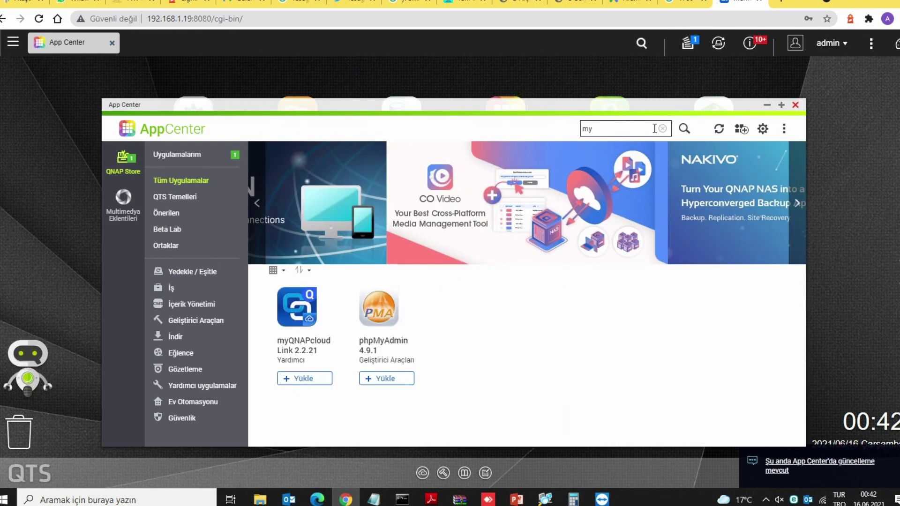
pyautogui.click(316, 379)
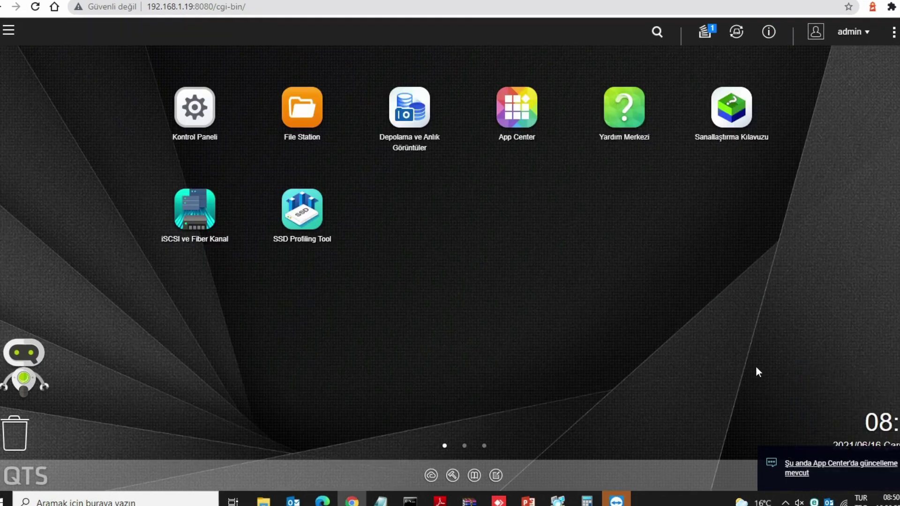
# Open the background task list from the QTS desktop.
pyautogui.click(705, 32)
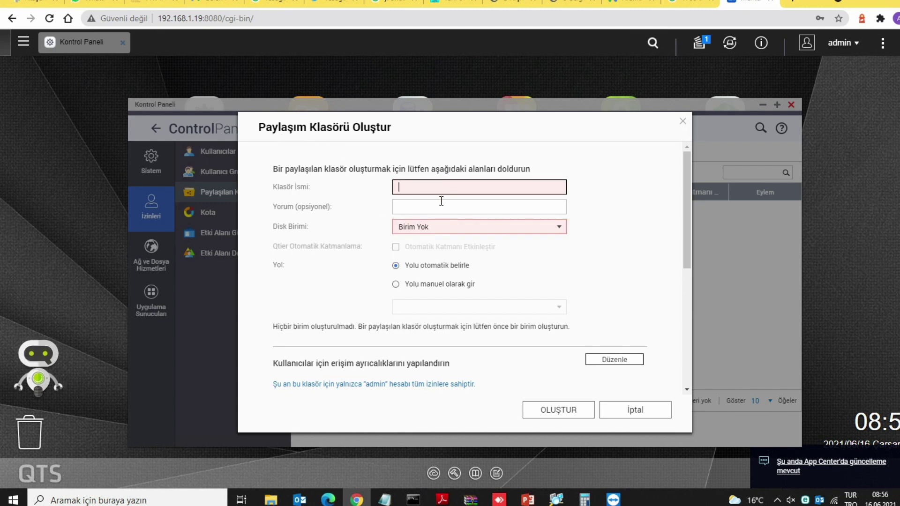
# Check the Disk Birimi choices available for a new shared folder, leaving the folder uncreated.
pyautogui.click(469, 230)
pyautogui.click(439, 243)
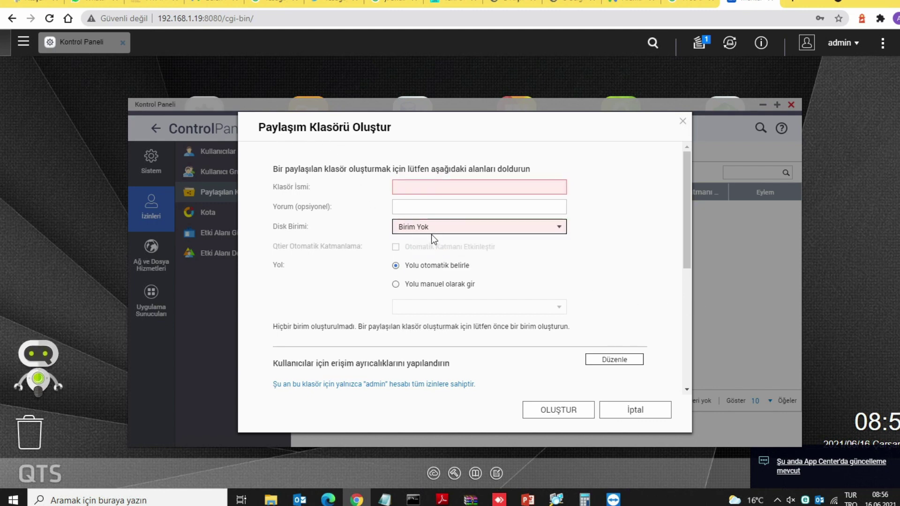
pyautogui.click(422, 229)
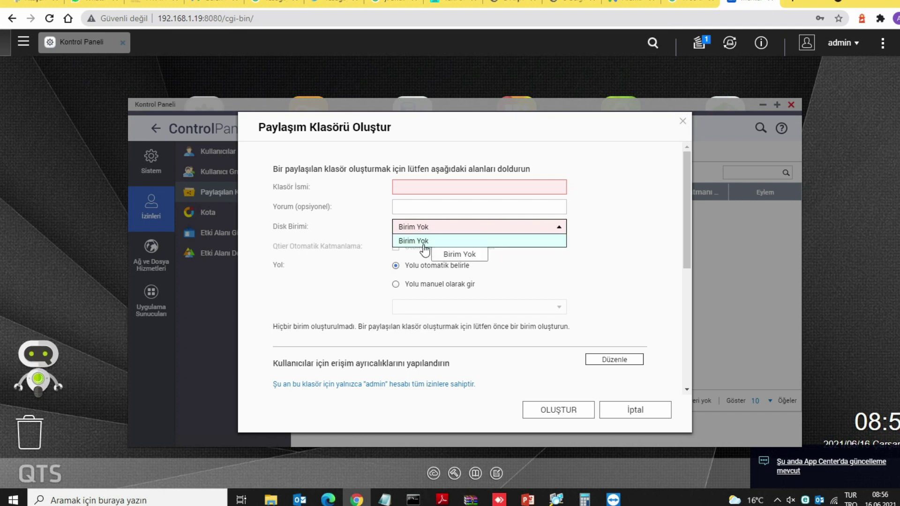
pyautogui.click(426, 230)
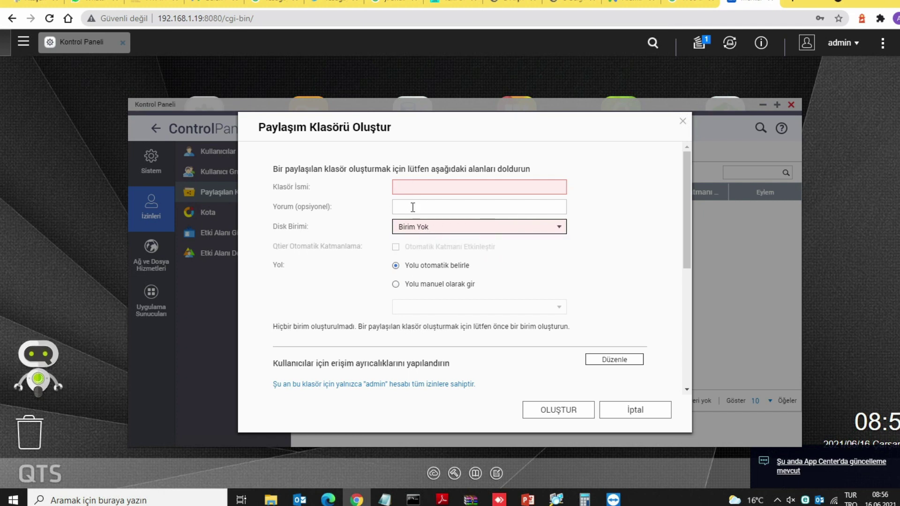
pyautogui.click(634, 411)
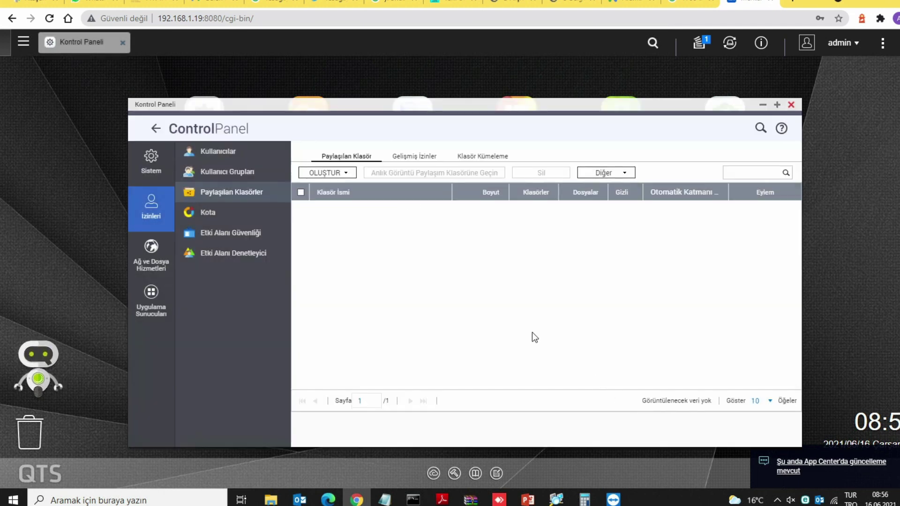
# Review the users, user groups, Kota and Etki Alanı Güvenliği settings under İzinleri.
pyautogui.click(218, 157)
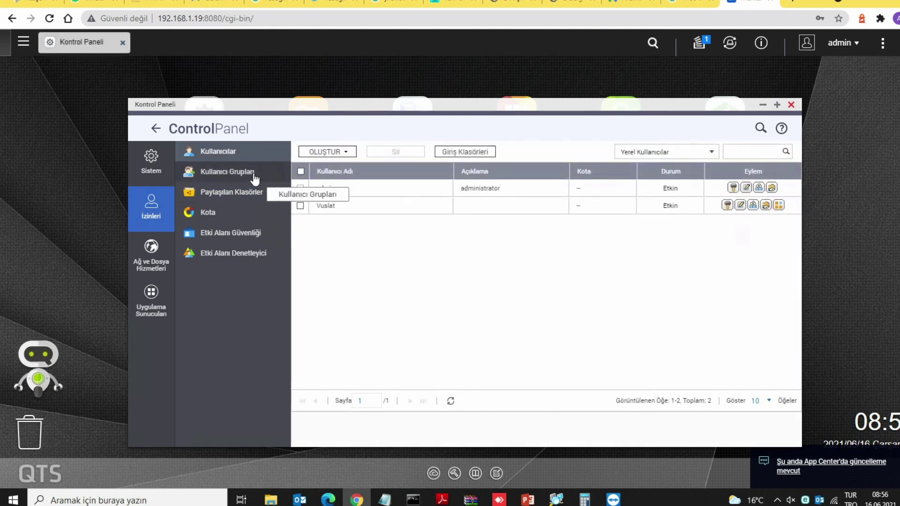
pyautogui.click(257, 178)
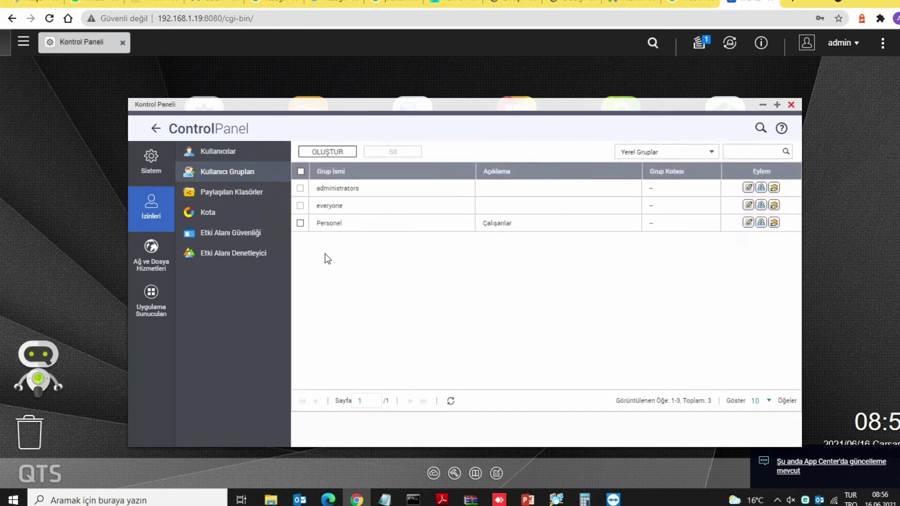
pyautogui.click(226, 219)
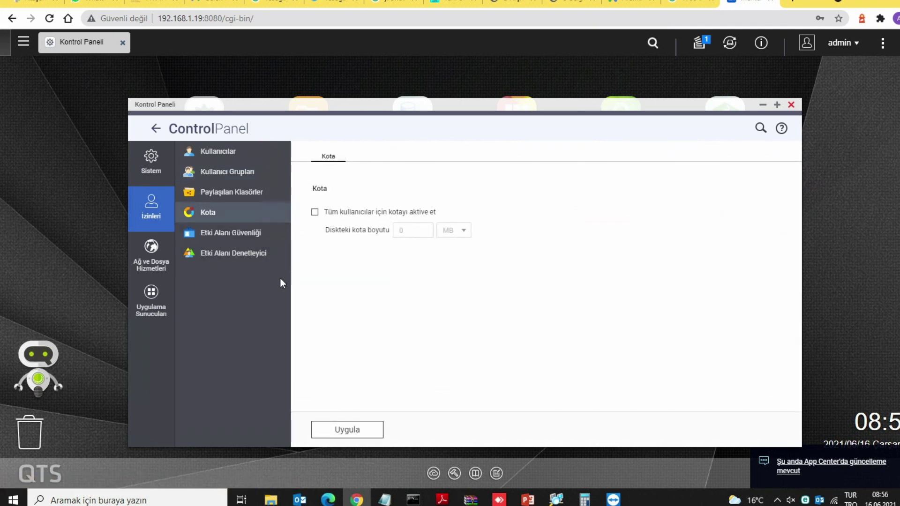
pyautogui.click(239, 235)
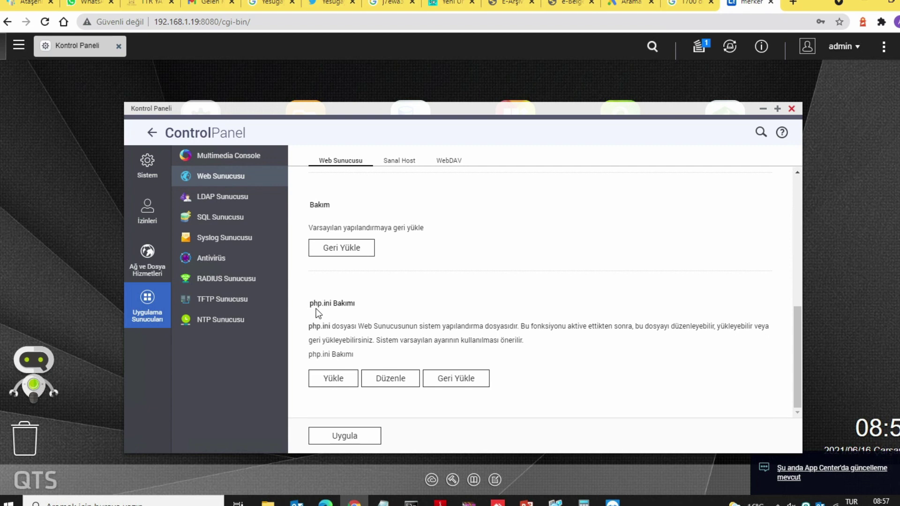
# Review the Web Sunucusu settings, including its Sanal Host and WebDAV options.
pyautogui.scroll(10, 483, 336)
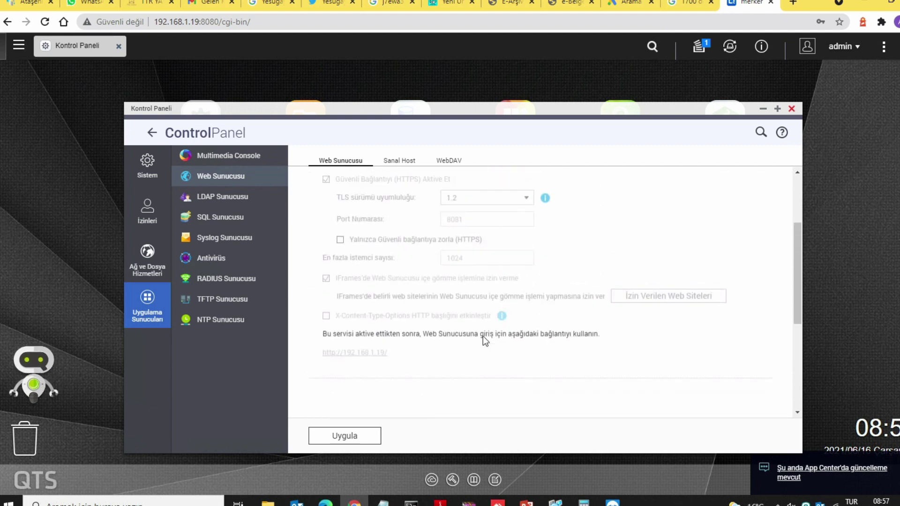
pyautogui.scroll(1, 525, 314)
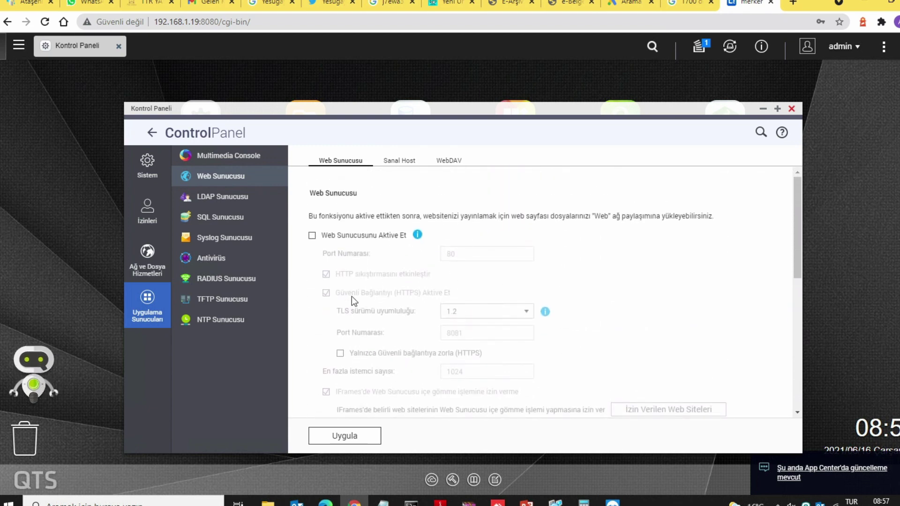
pyautogui.click(396, 162)
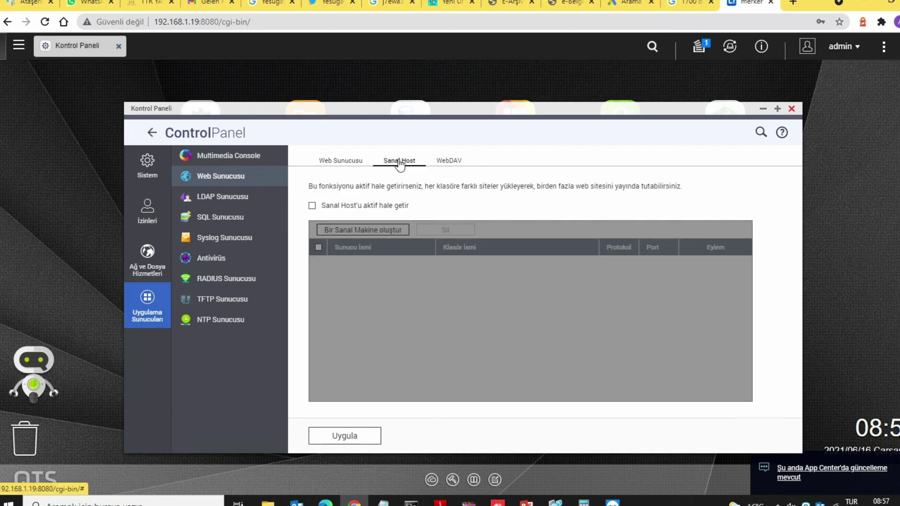
pyautogui.click(453, 165)
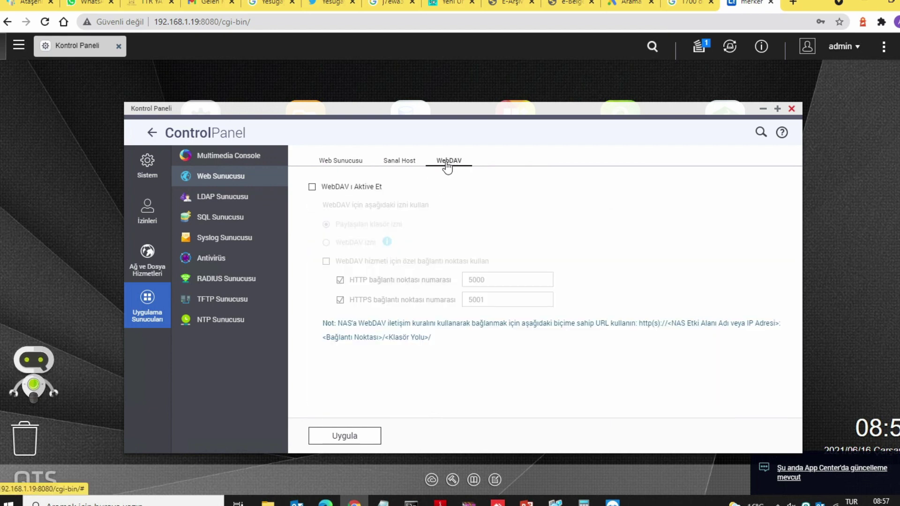
# Look through the LDAP Sunucusu, SQL Sunucusu and Syslog Sunucusu settings.
pyautogui.click(235, 200)
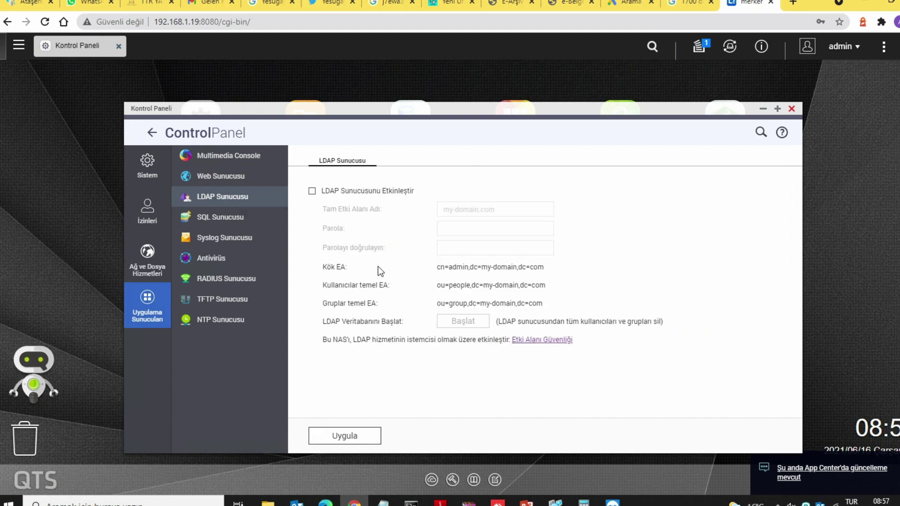
pyautogui.click(218, 219)
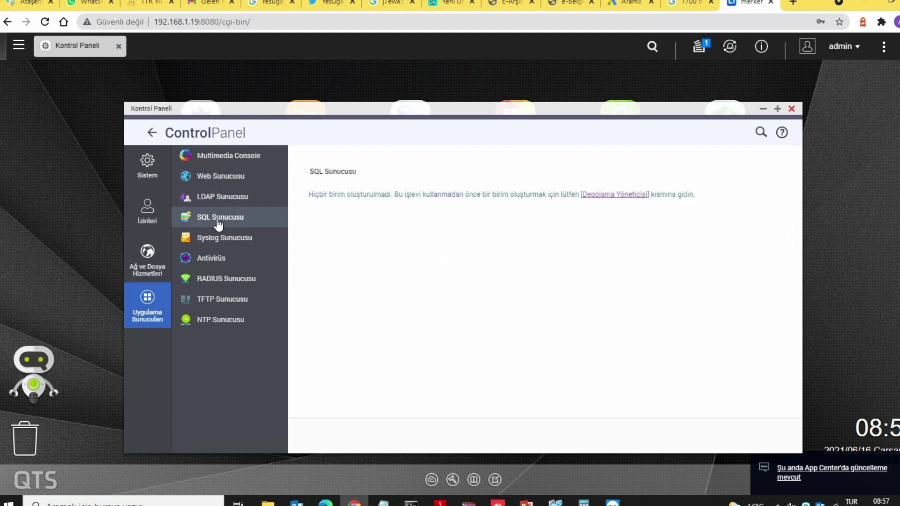
pyautogui.click(221, 243)
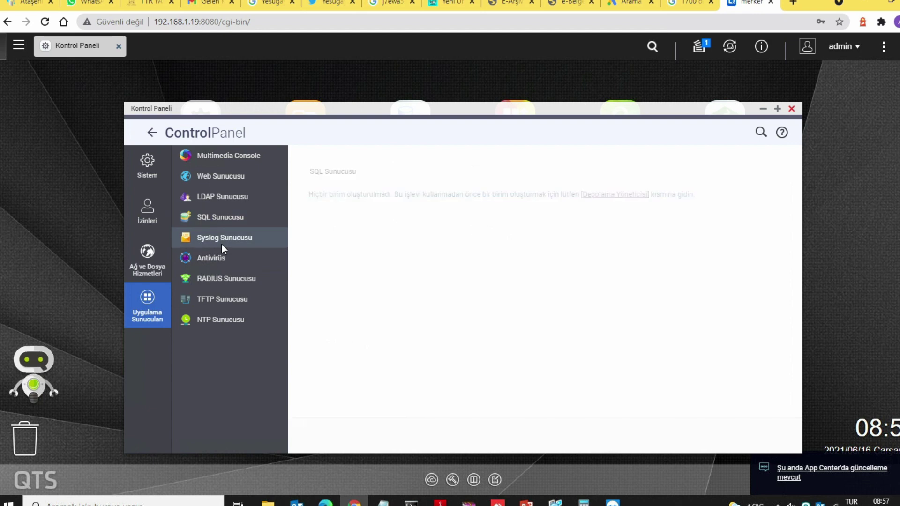
# Review the Antivirüs overview and update settings, its Tarama İşleri and its Raporlar.
pyautogui.click(247, 260)
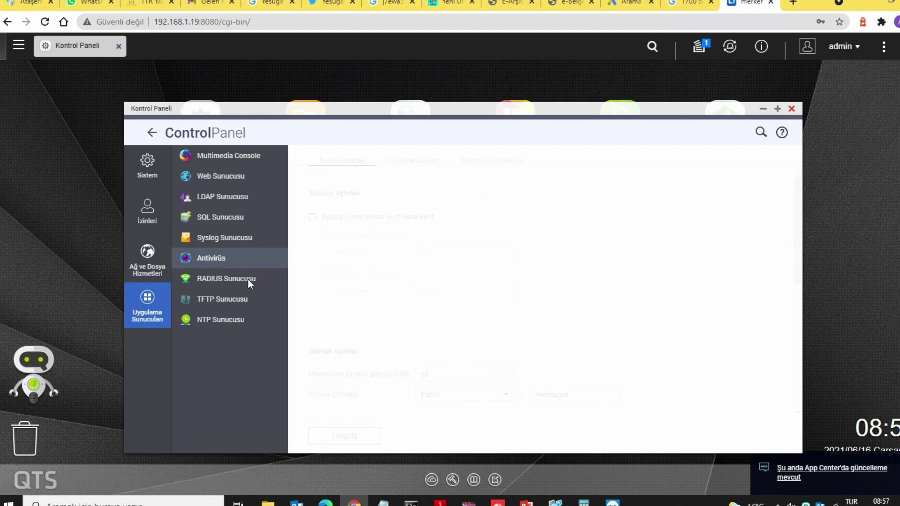
pyautogui.scroll(-3, 420, 229)
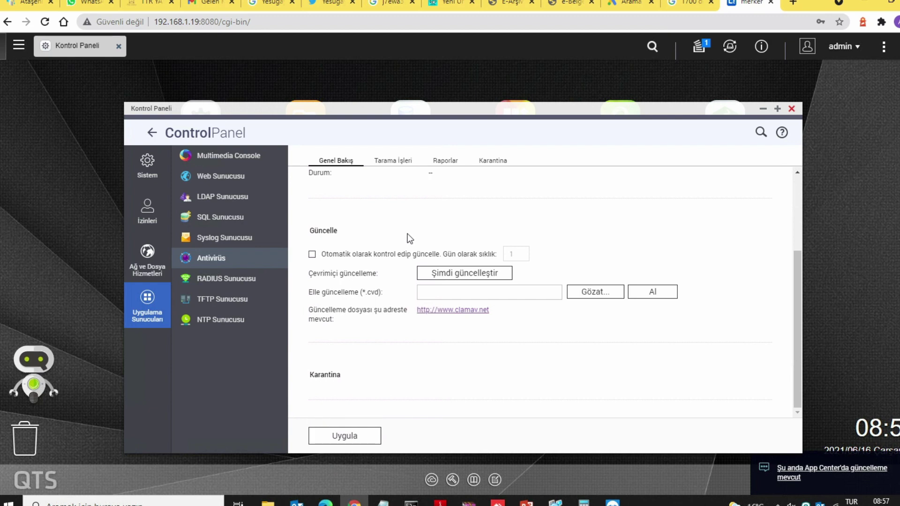
pyautogui.scroll(3, 408, 235)
pyautogui.click(401, 167)
pyautogui.click(435, 167)
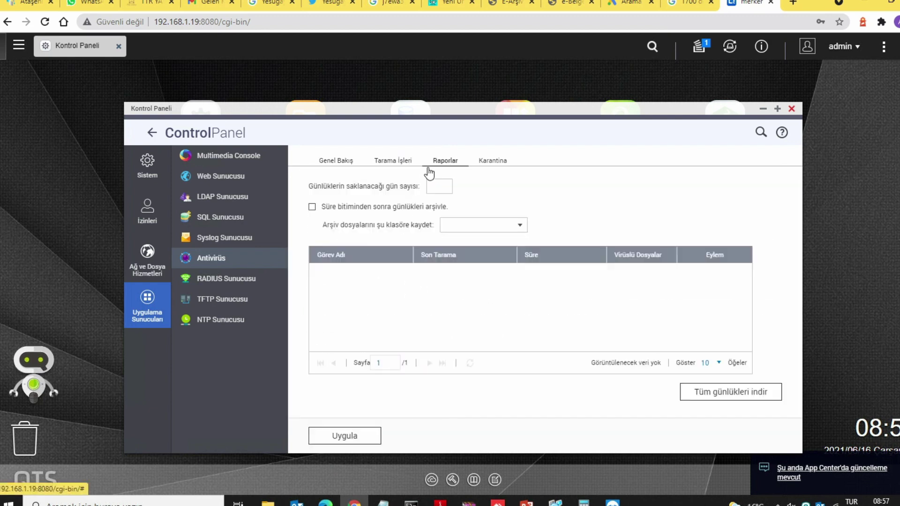
# Review the RADIUS server settings, clients and users, and the TFTP and NTP server settings.
pyautogui.click(233, 285)
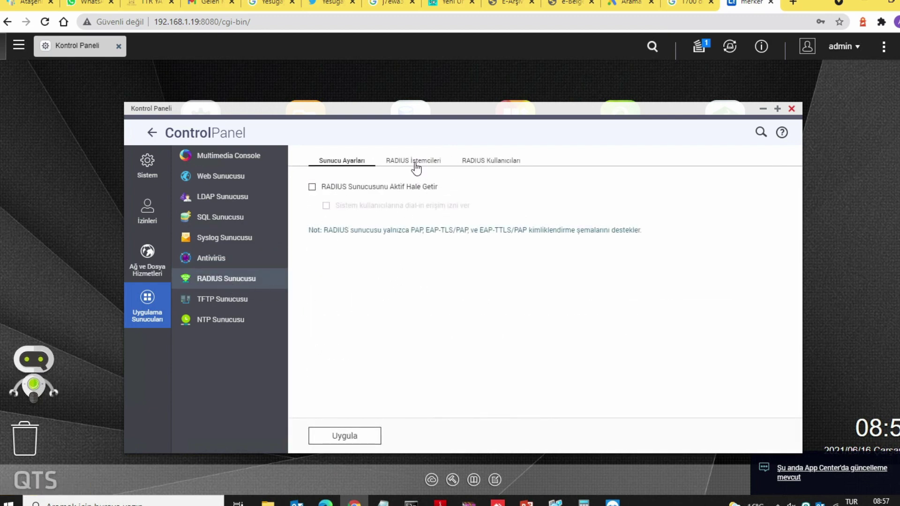
pyautogui.click(417, 167)
pyautogui.click(516, 167)
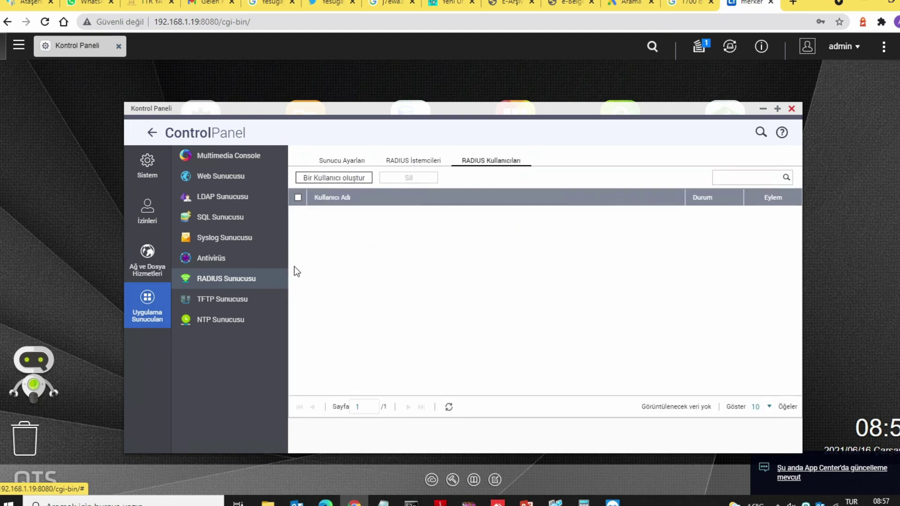
pyautogui.click(228, 304)
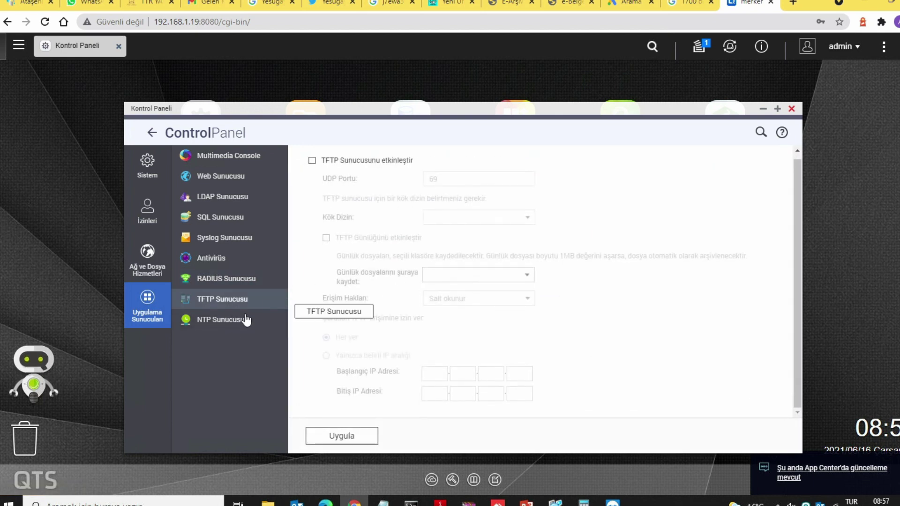
pyautogui.click(240, 319)
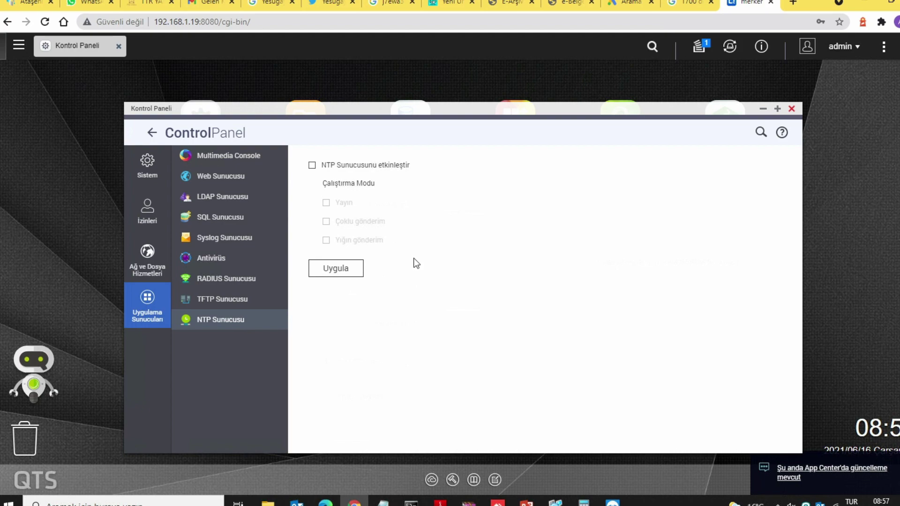
# Return to the Kontrol Paneli overview and open the Ağ Geri Dönüşüm Kutusu settings.
pyautogui.click(152, 133)
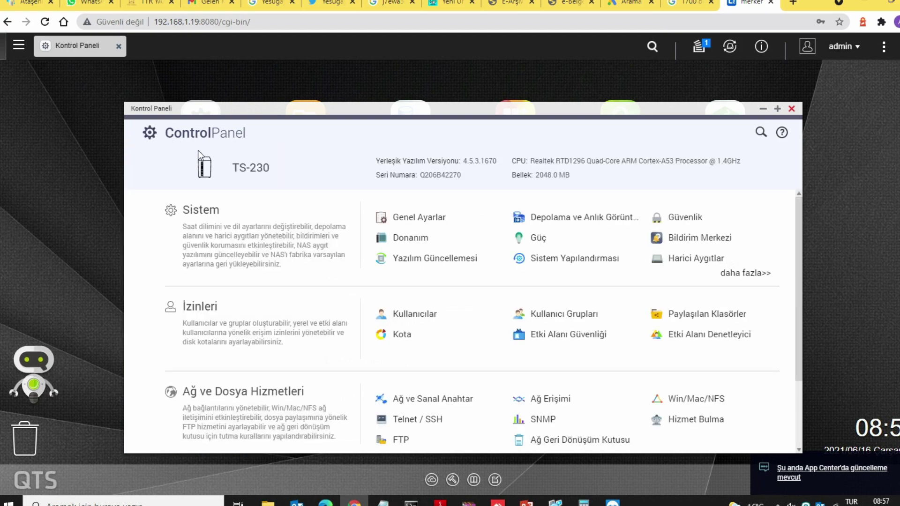
pyautogui.scroll(-2, 575, 278)
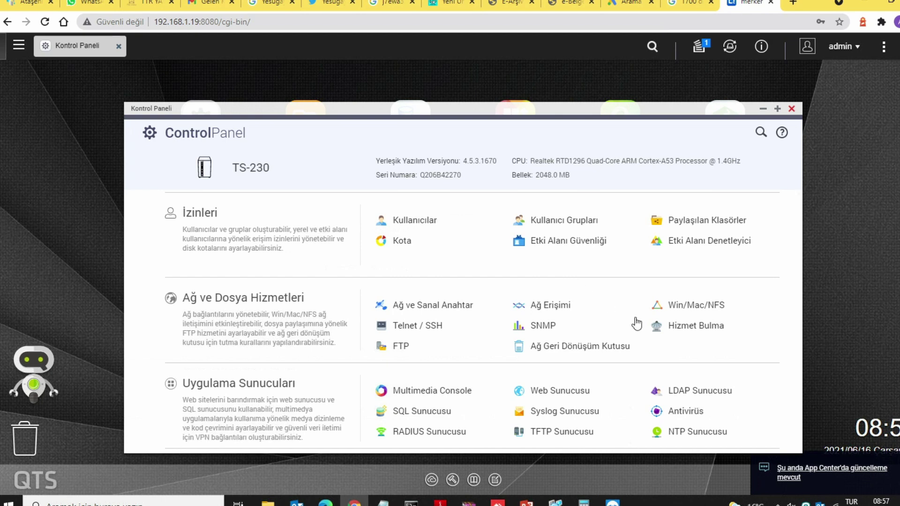
pyautogui.click(580, 346)
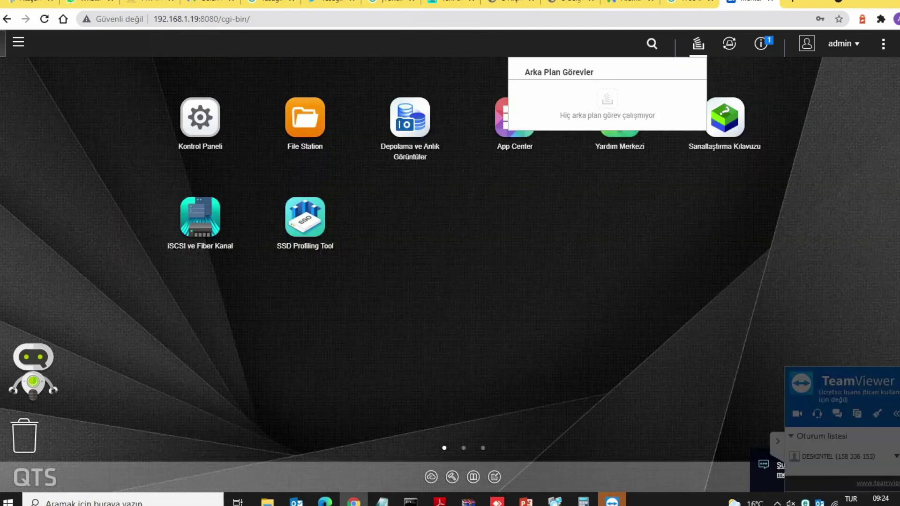
# Check the event notifications for the RAID group's synchronization and close the list.
pyautogui.click(760, 45)
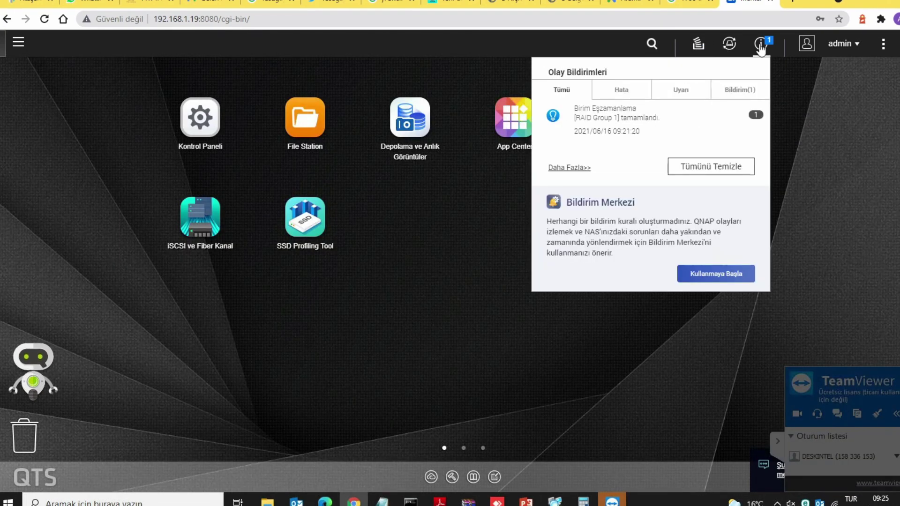
pyautogui.click(645, 120)
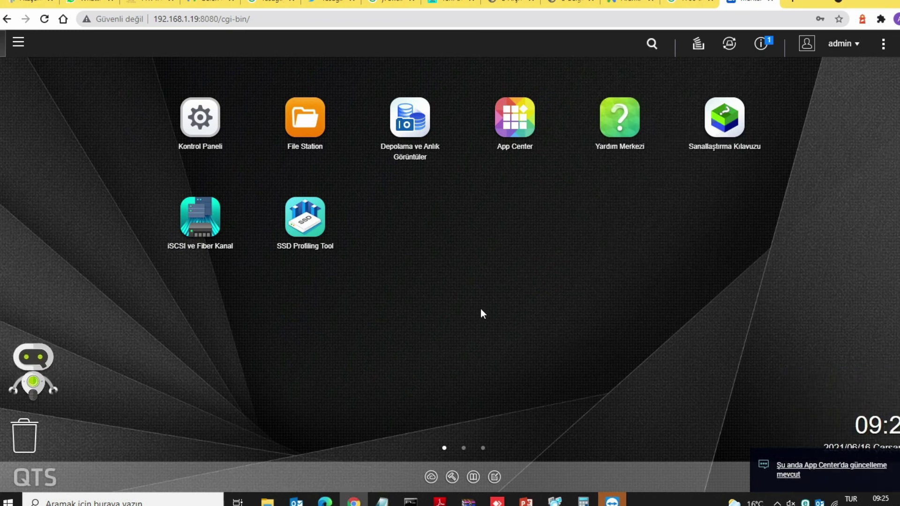
# Open Kontrol Paneli, view the local users, and go to the Paylaşılan Klasörler settings.
pyautogui.click(200, 117)
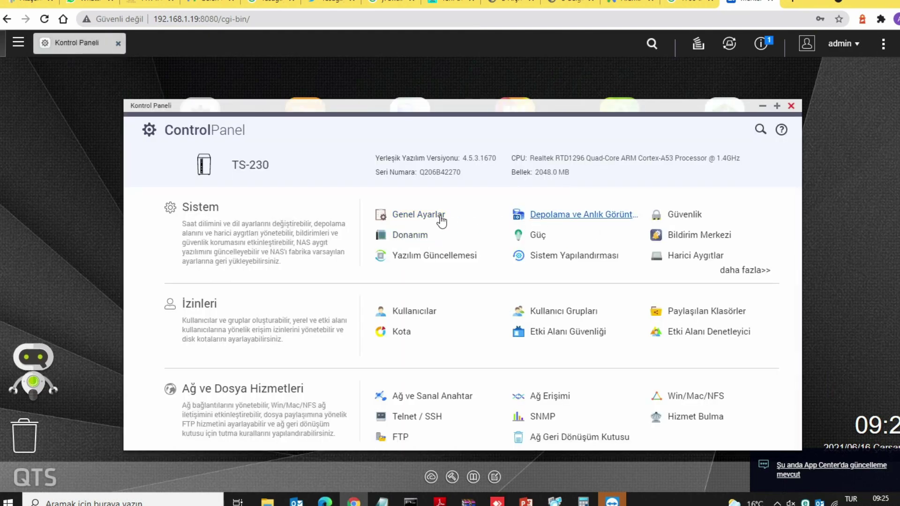
pyautogui.scroll(-2, 431, 350)
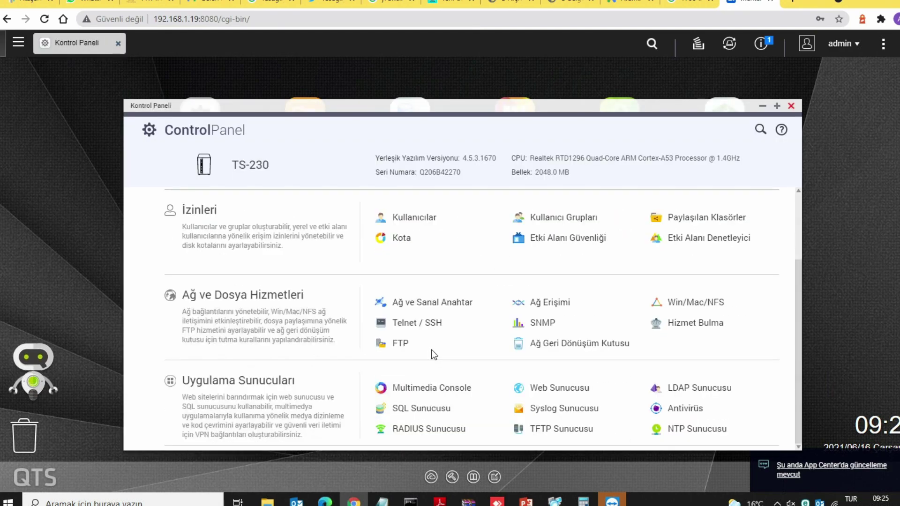
pyautogui.scroll(2, 422, 305)
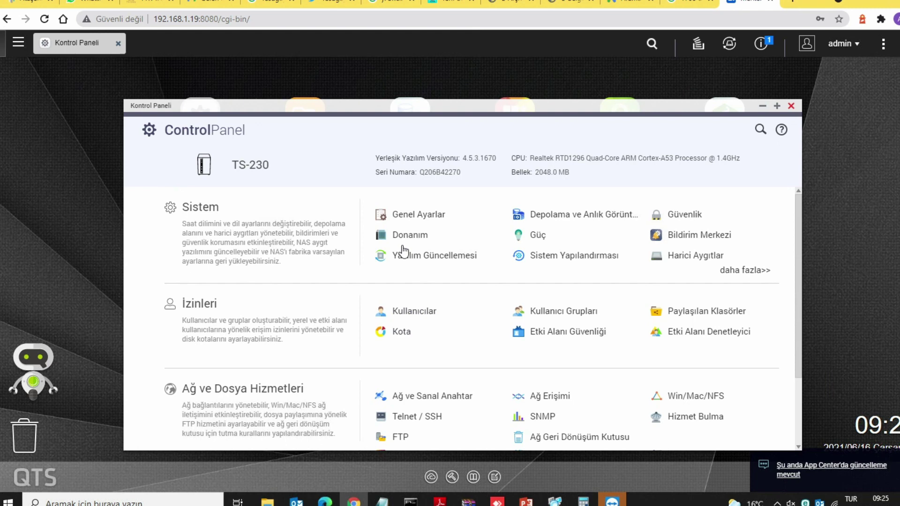
pyautogui.click(420, 311)
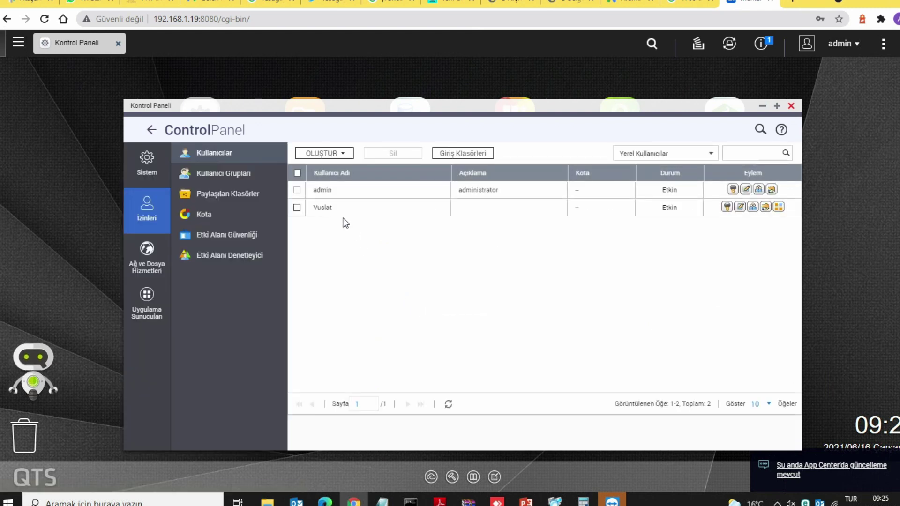
pyautogui.click(241, 195)
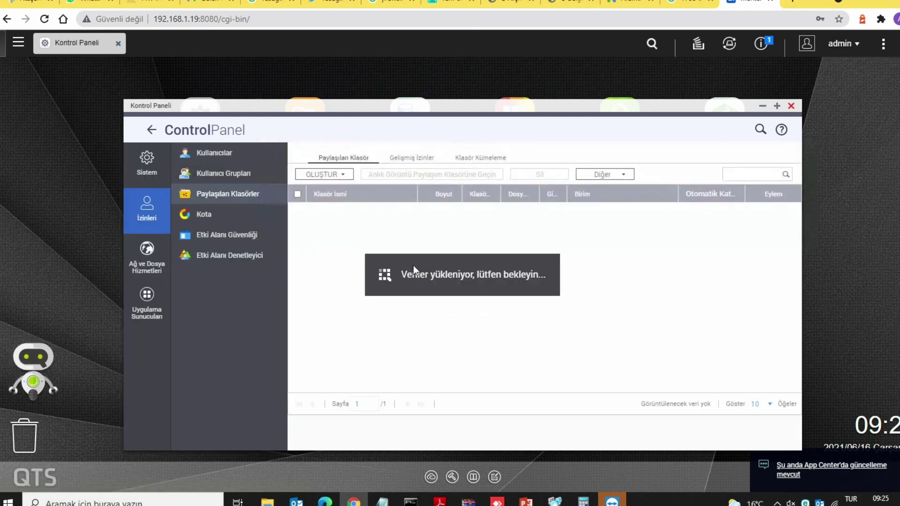
# Start a new shared folder to recheck which disk volumes it offers, and cancel it.
pyautogui.click(331, 178)
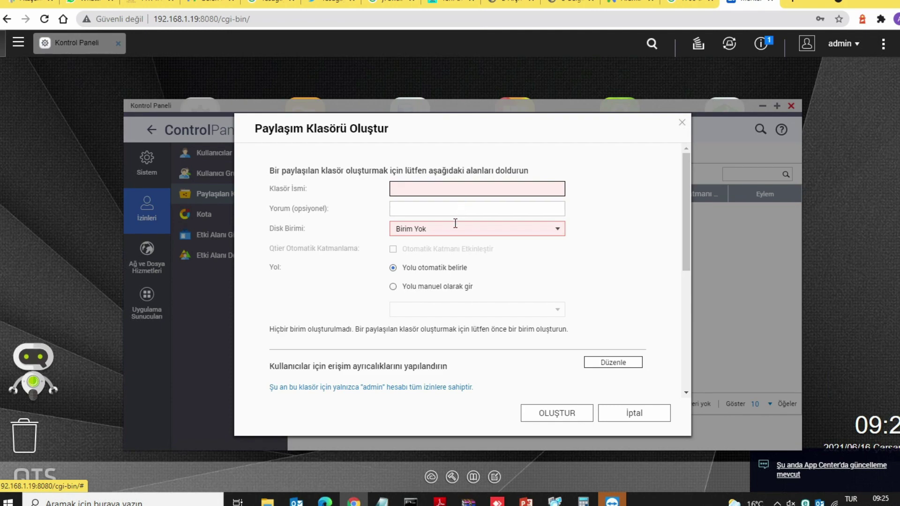
pyautogui.click(455, 224)
pyautogui.click(452, 242)
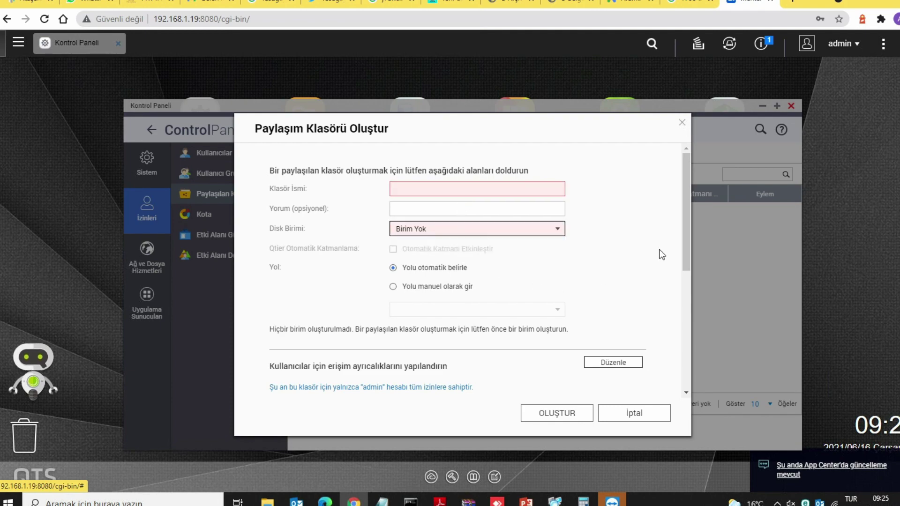
pyautogui.click(634, 413)
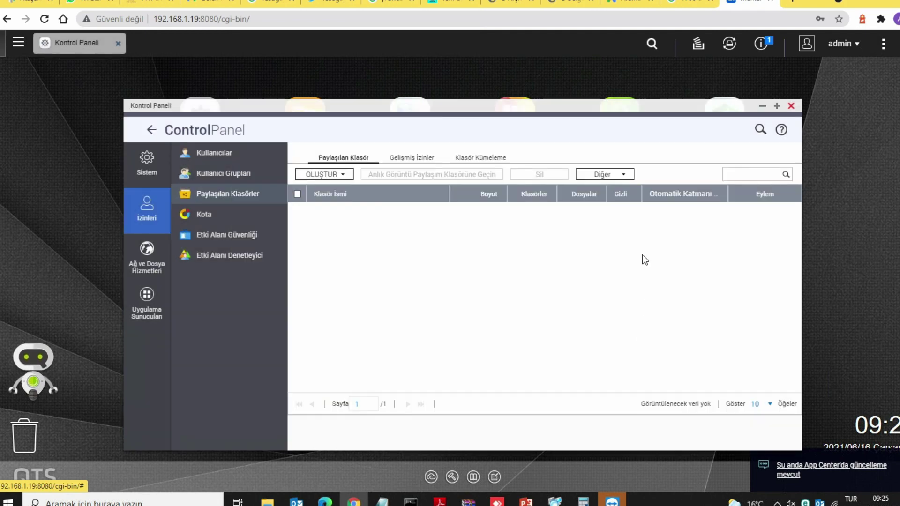
# Close Kontrol Paneli and review the Sistem Kaynağı, Depolama Kaynağı and İşlemler pages of Resource Monitor.
pyautogui.click(791, 105)
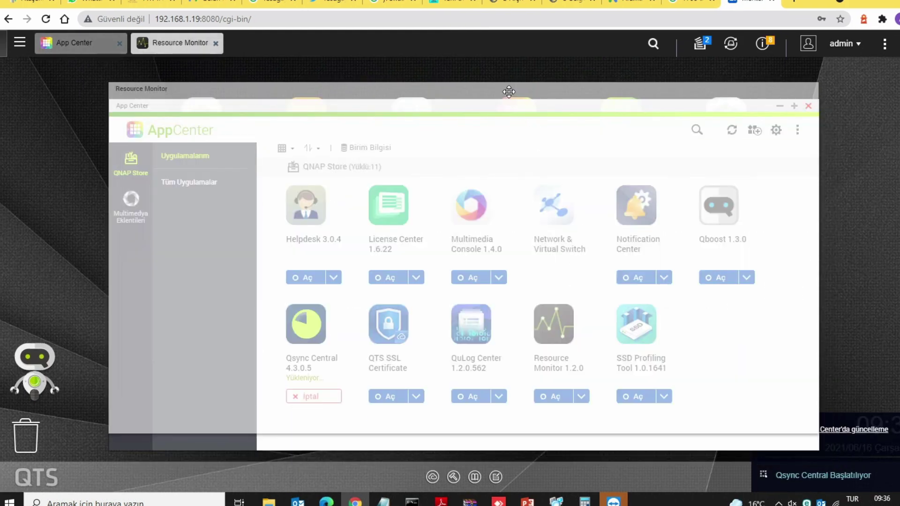
pyautogui.click(509, 92)
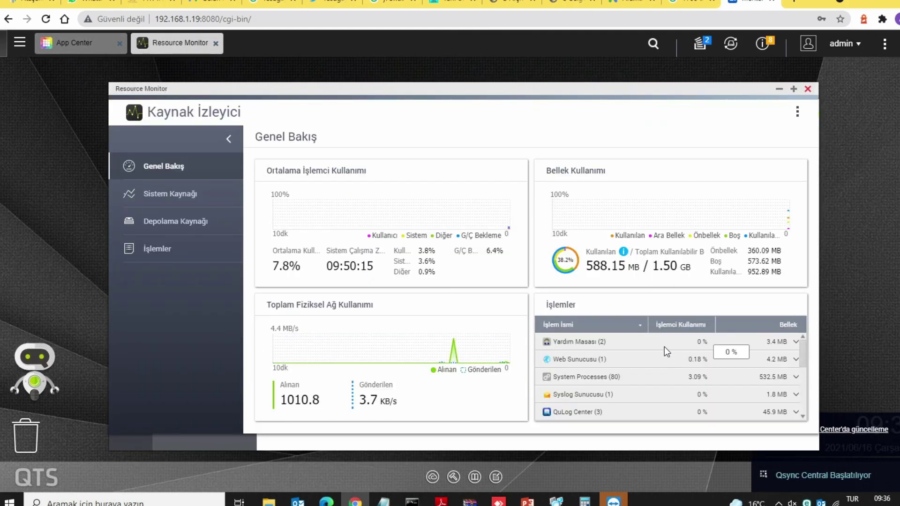
pyautogui.click(192, 194)
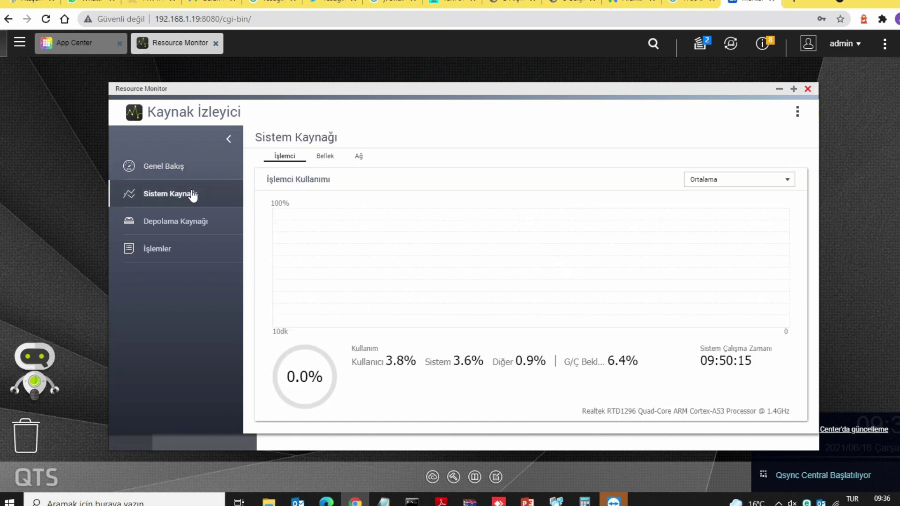
pyautogui.click(212, 222)
pyautogui.click(212, 255)
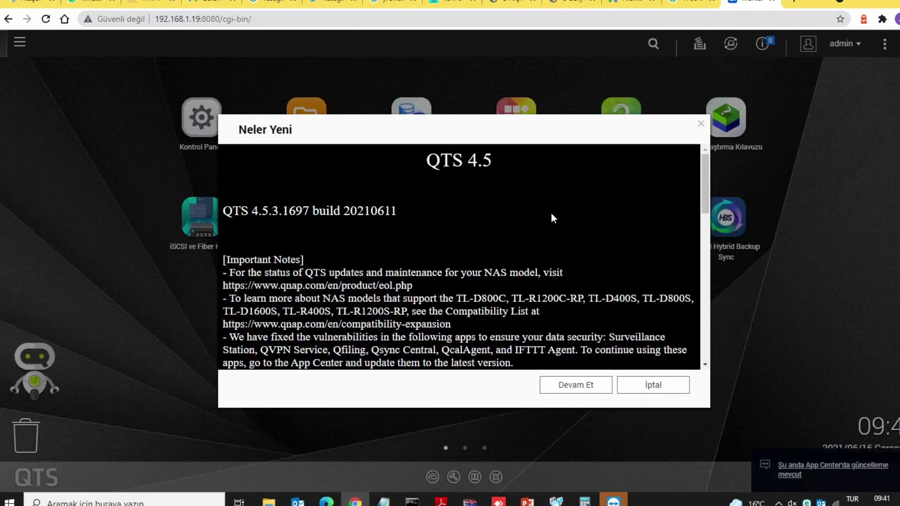
# Read through the release notes for QTS 4.5.3.1697 build 20210611 and continue with the firmware update.
pyautogui.scroll(-10, 503, 237)
pyautogui.scroll(10, 502, 237)
pyautogui.scroll(-10, 392, 168)
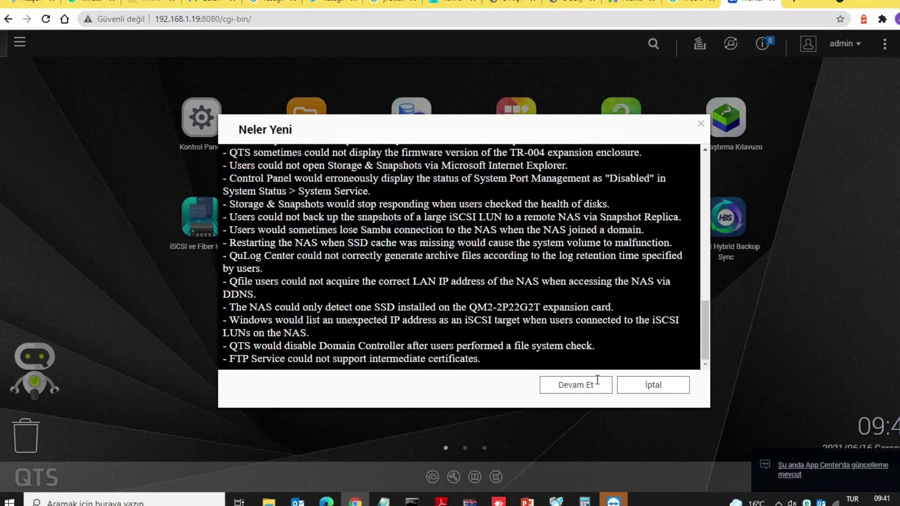
pyautogui.click(563, 384)
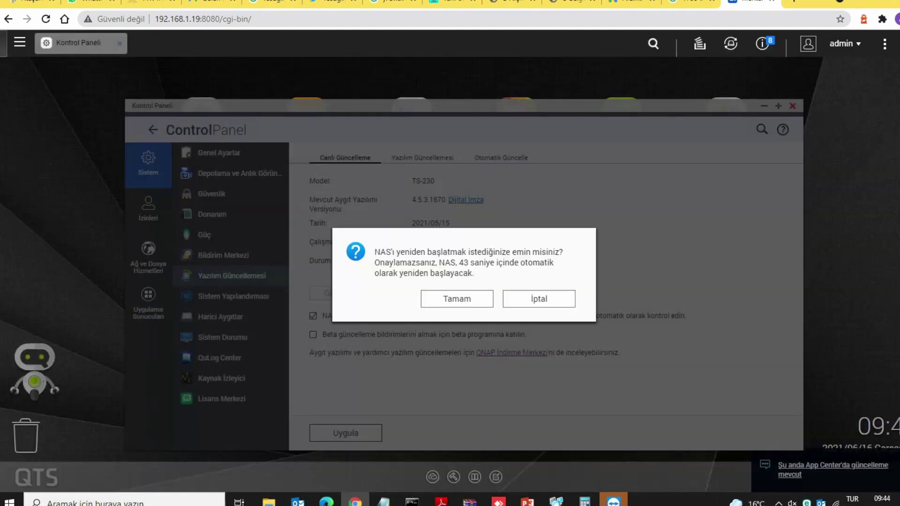
# Confirm the NAS restart and look through the list of services being stopped.
pyautogui.click(463, 302)
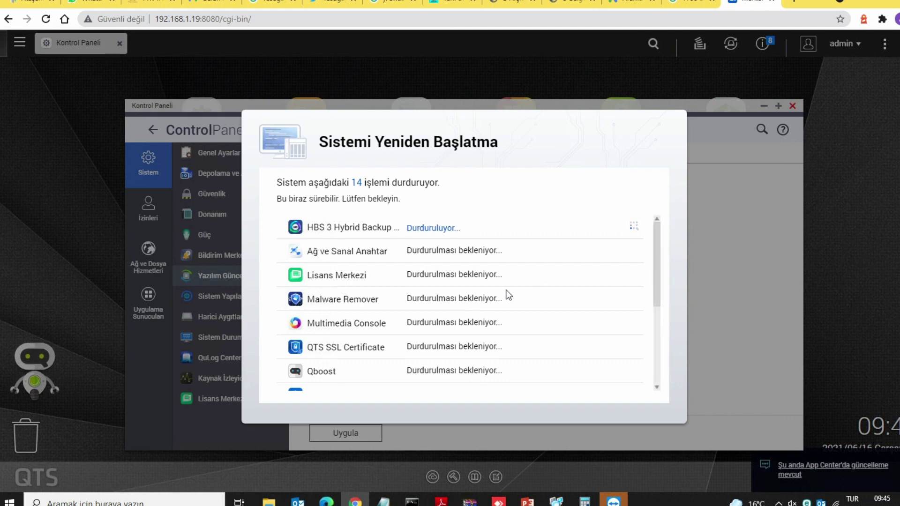
pyautogui.scroll(-4, 506, 290)
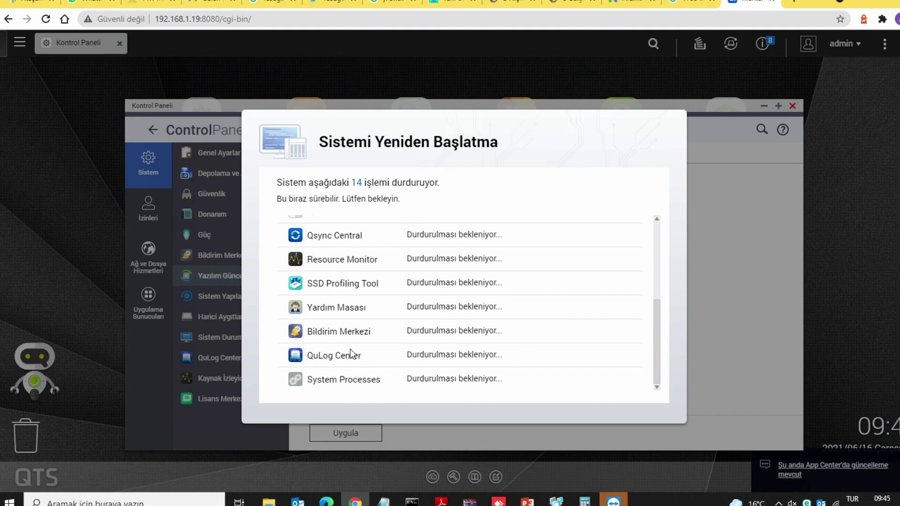
pyautogui.scroll(4, 355, 328)
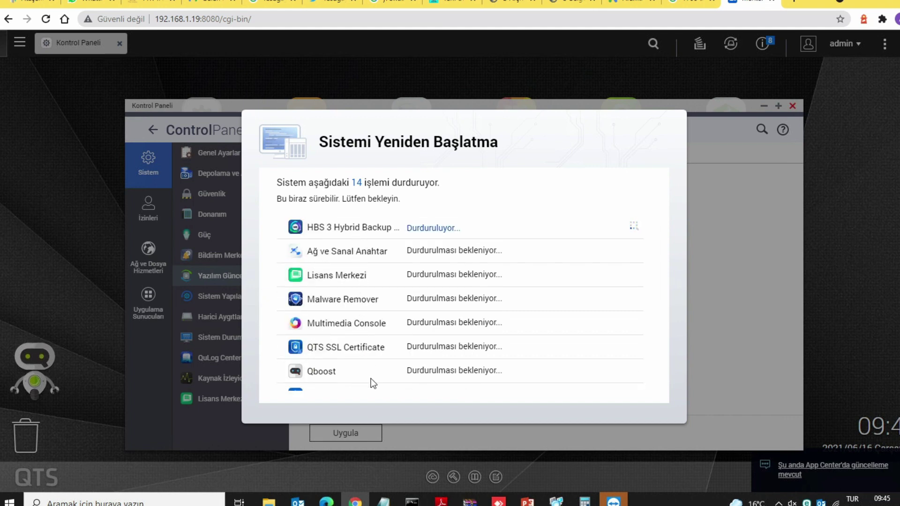
pyautogui.scroll(-4, 423, 356)
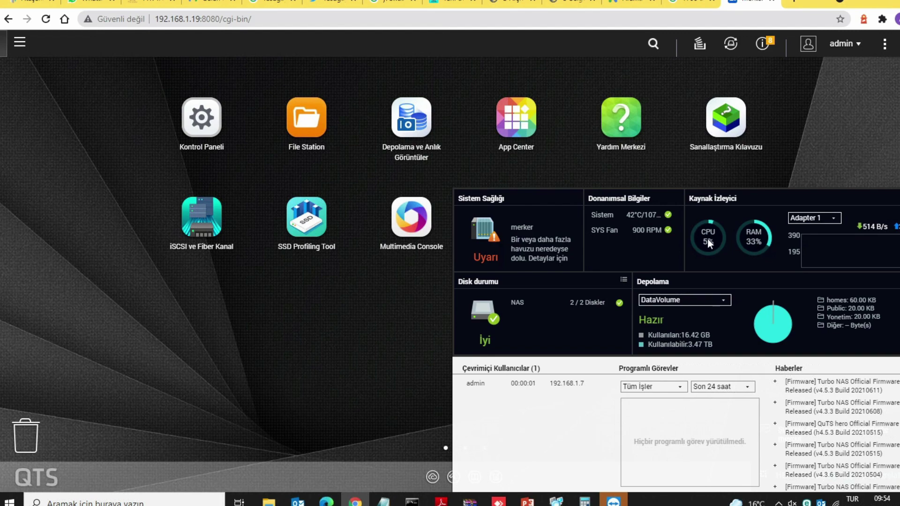
# Dismiss the system dashboard, open App Center and install myQNAPcloud Link 2.2.21.
pyautogui.click(859, 165)
pyautogui.click(523, 124)
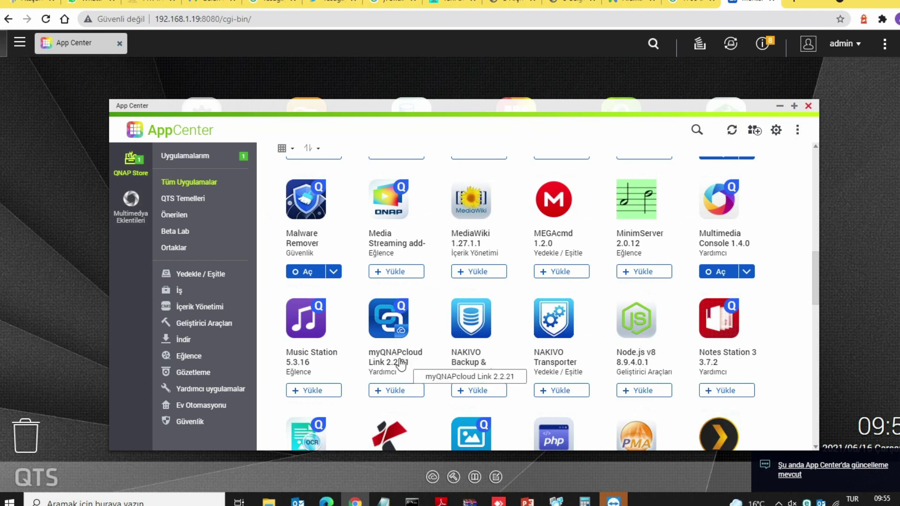
pyautogui.click(400, 391)
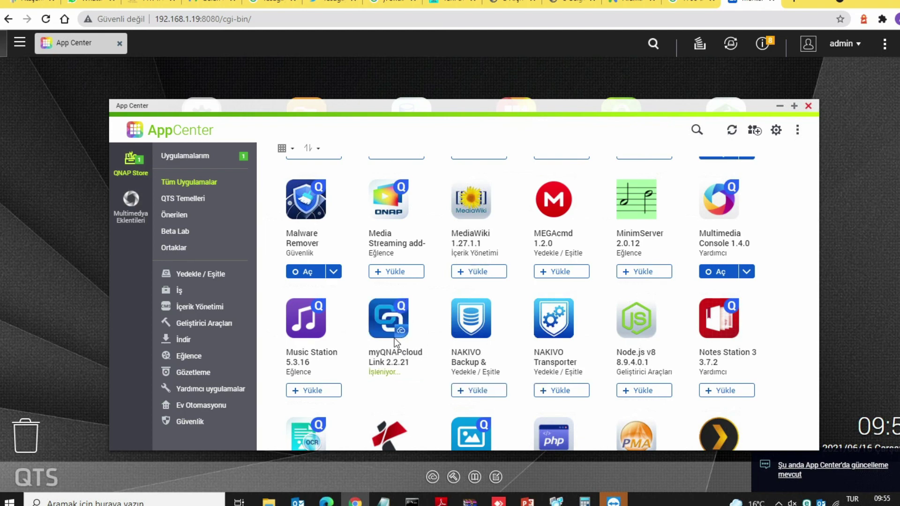
# Browse the remaining applications in the Tüm Uygulamalar list and return to its beginning.
pyautogui.scroll(-5, 563, 281)
pyautogui.scroll(-8, 536, 281)
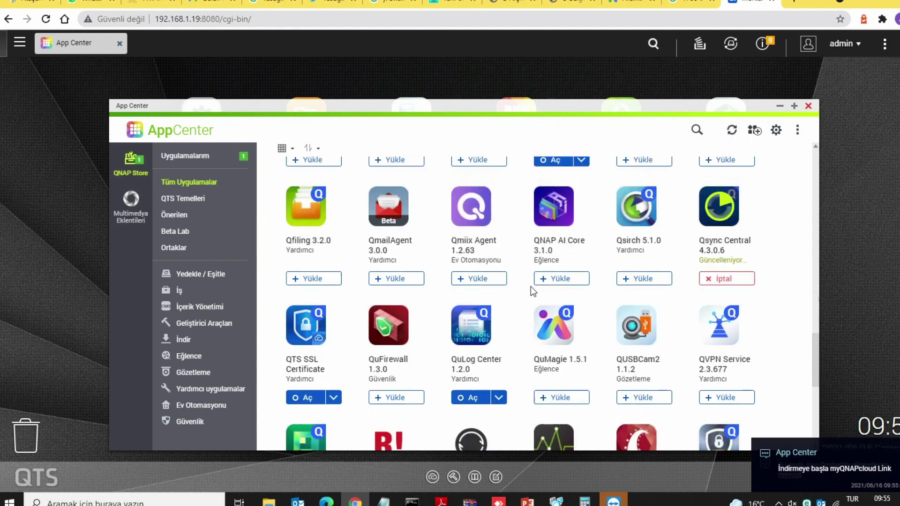
pyautogui.scroll(-5, 495, 296)
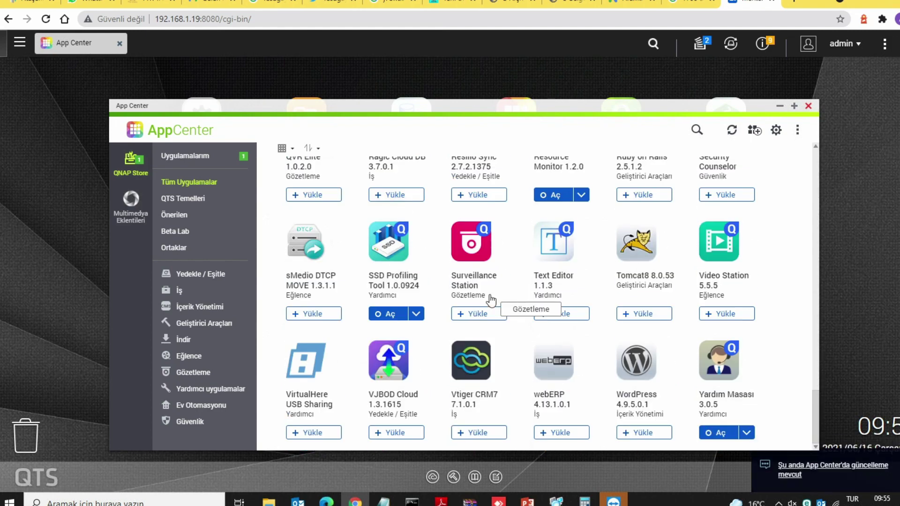
pyautogui.scroll(10, 492, 302)
pyautogui.scroll(10, 491, 305)
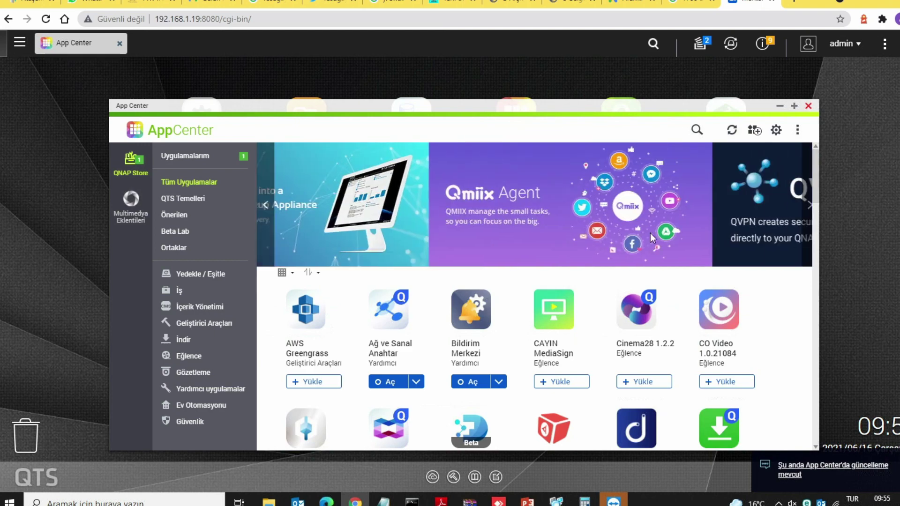
# Close App Center and check the background tasks and the event notifications.
pyautogui.click(808, 106)
pyautogui.click(700, 43)
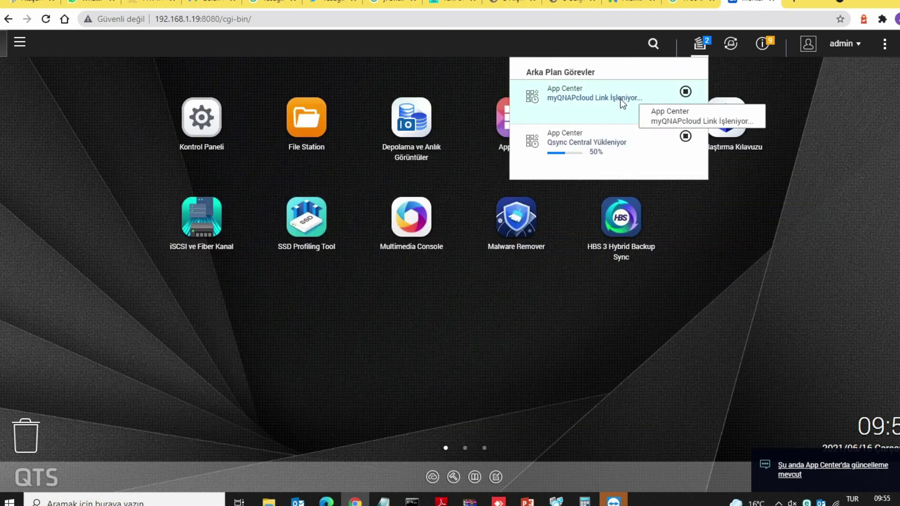
pyautogui.click(763, 44)
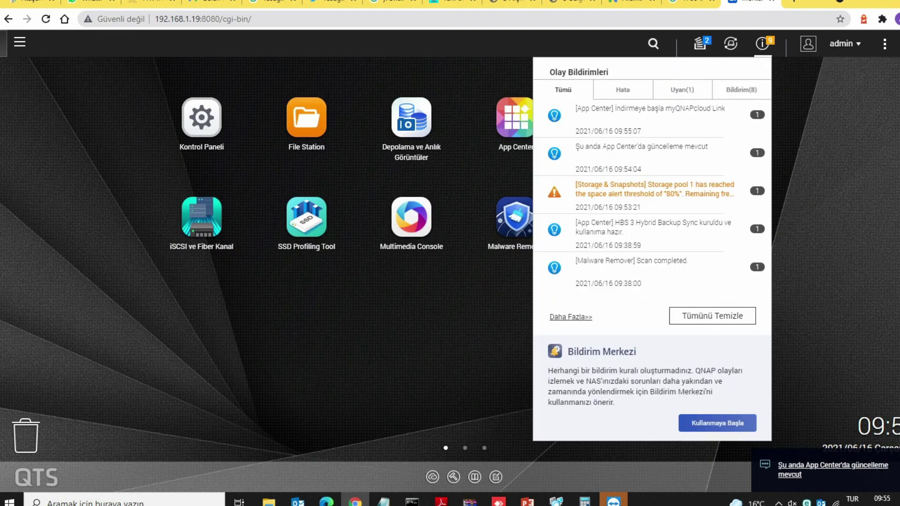
# In Depolama ve Anlık Görüntüler, review the disks and their performance tests, and go to the Depolama/Anlık Görüntüler page.
pyautogui.click(23, 47)
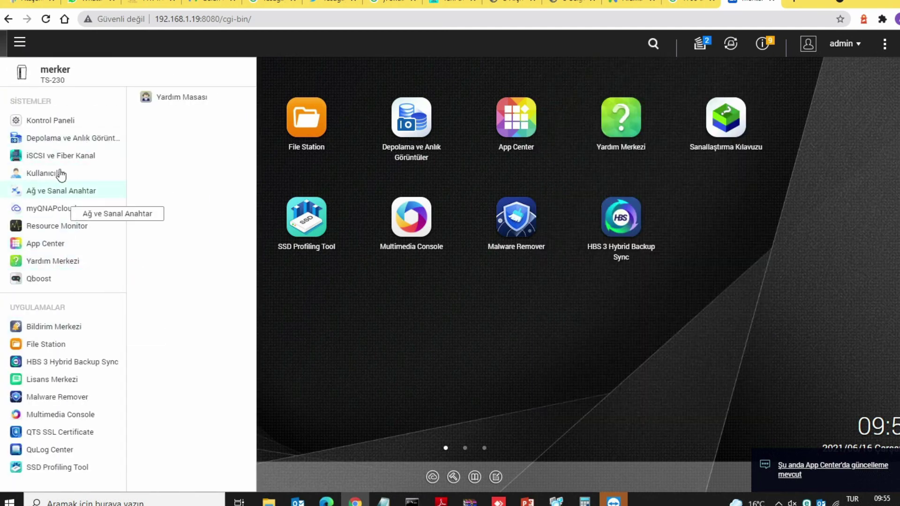
pyautogui.click(94, 139)
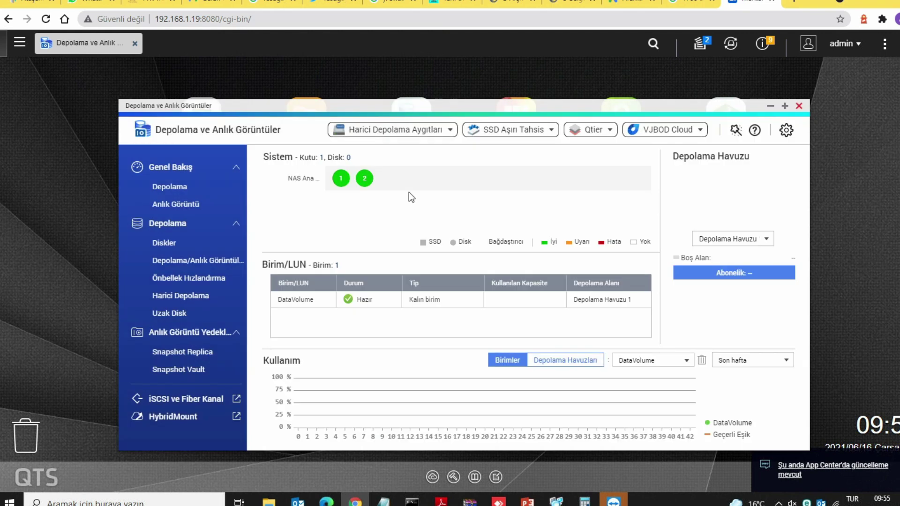
pyautogui.click(193, 240)
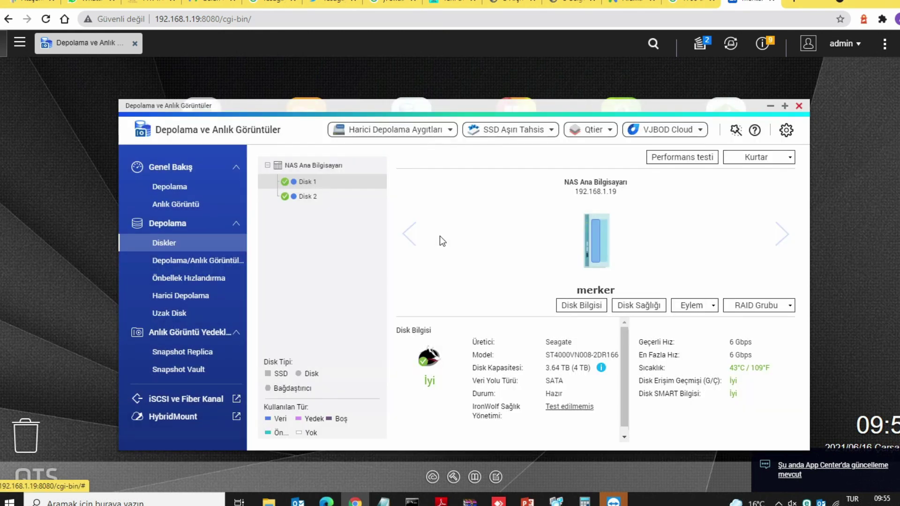
pyautogui.click(703, 157)
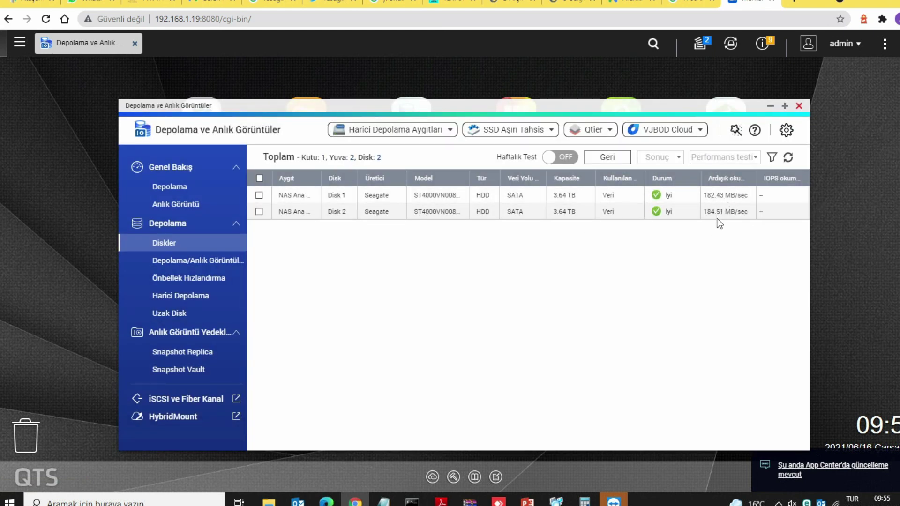
pyautogui.click(192, 261)
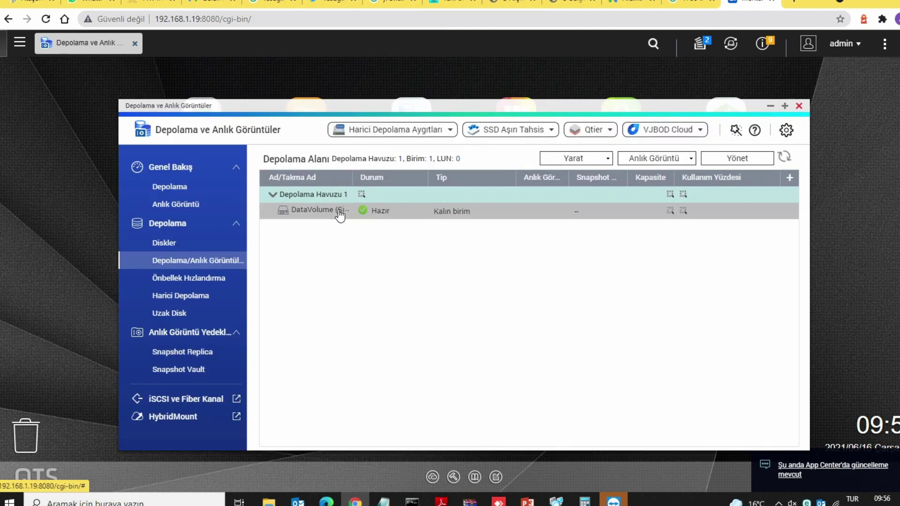
# Set the warning threshold of DataVolume to 96% and close its management window.
pyautogui.click(740, 159)
pyautogui.click(647, 168)
pyautogui.click(639, 195)
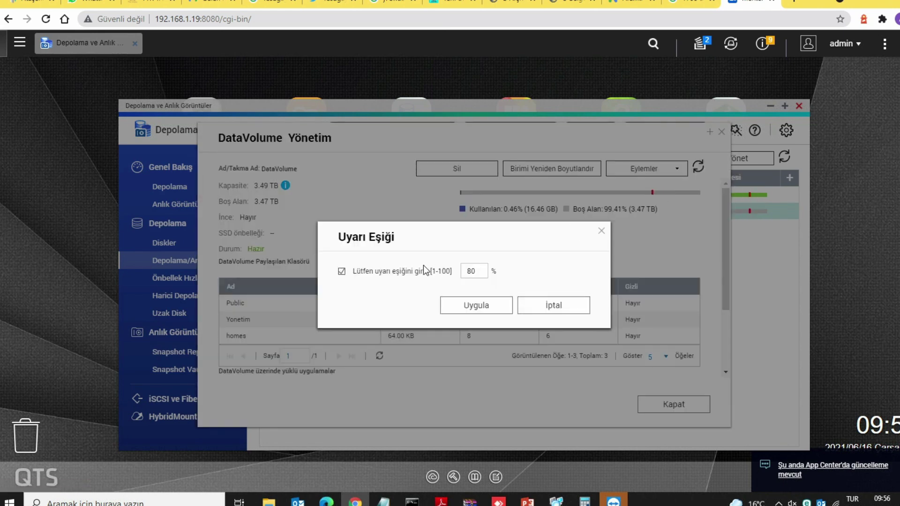
pyautogui.click(483, 306)
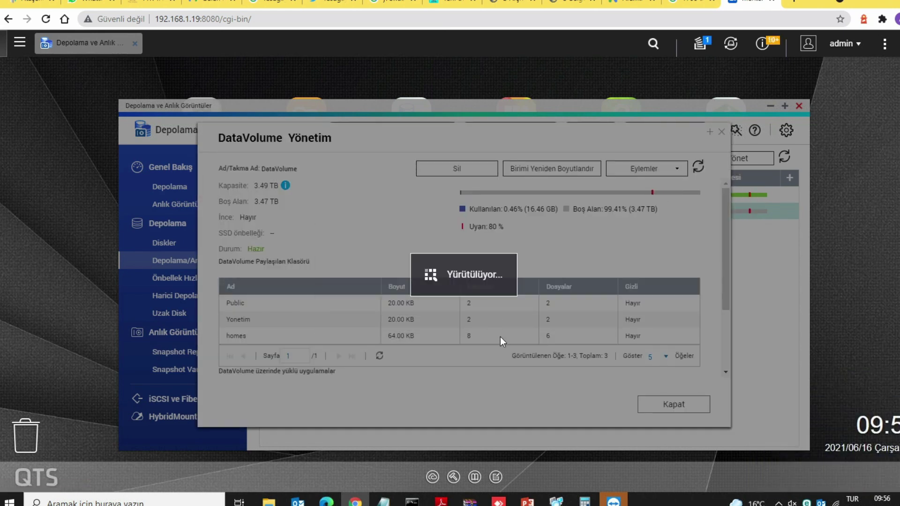
pyautogui.moveTo(688, 193)
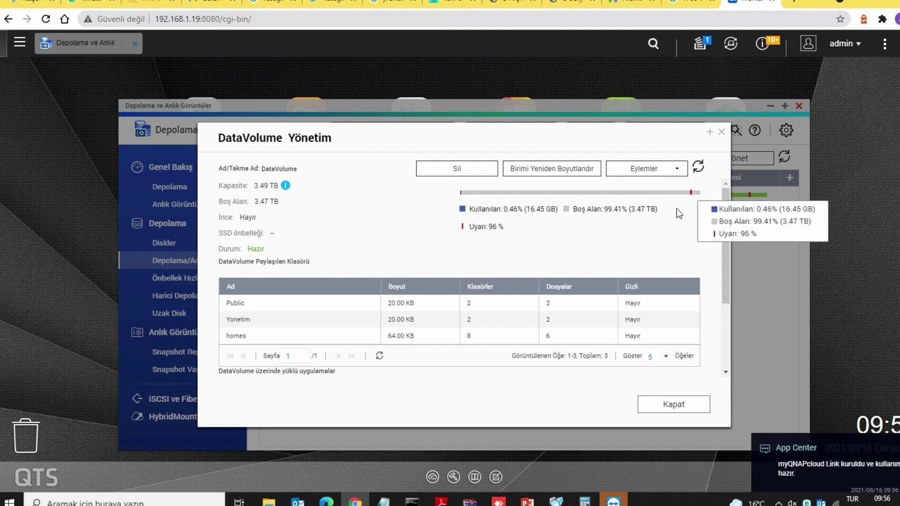
pyautogui.click(682, 405)
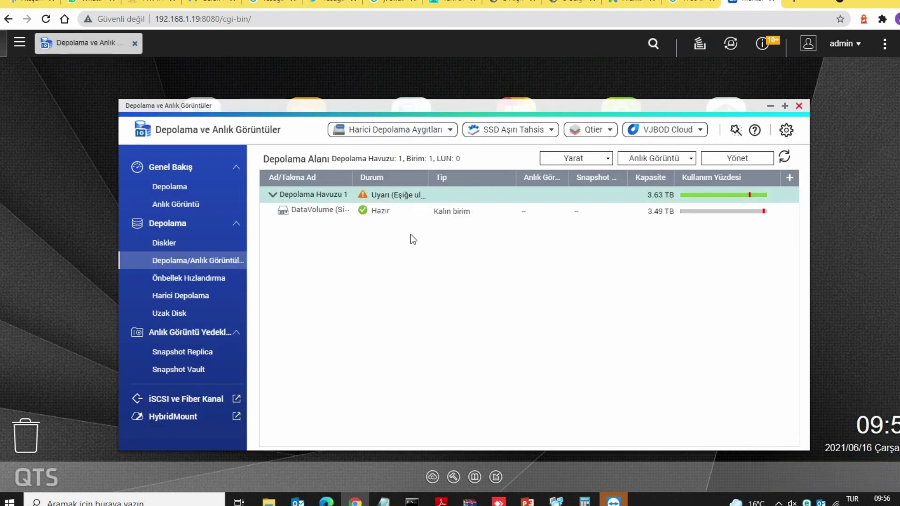
# Adjust the warning threshold of Depolama Havuzu 1 and close its management window.
pyautogui.rightClick(328, 195)
pyautogui.click(342, 263)
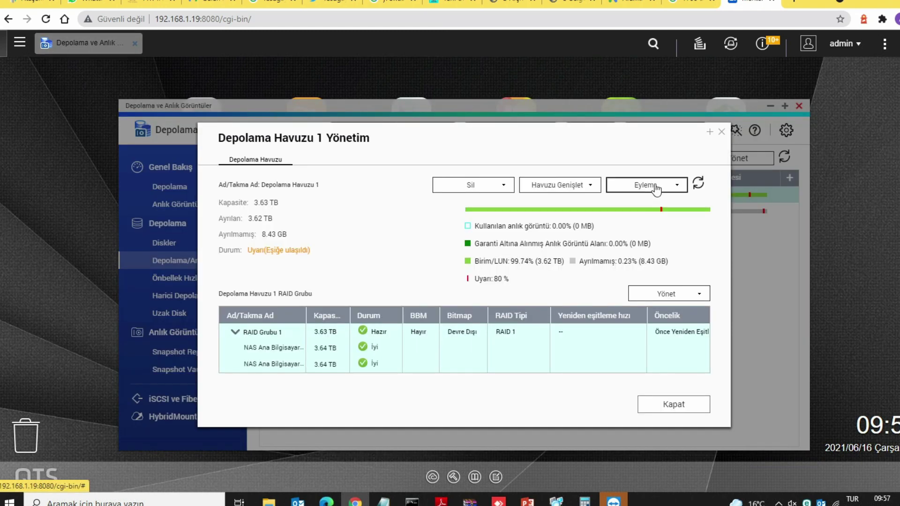
pyautogui.click(656, 189)
pyautogui.click(656, 203)
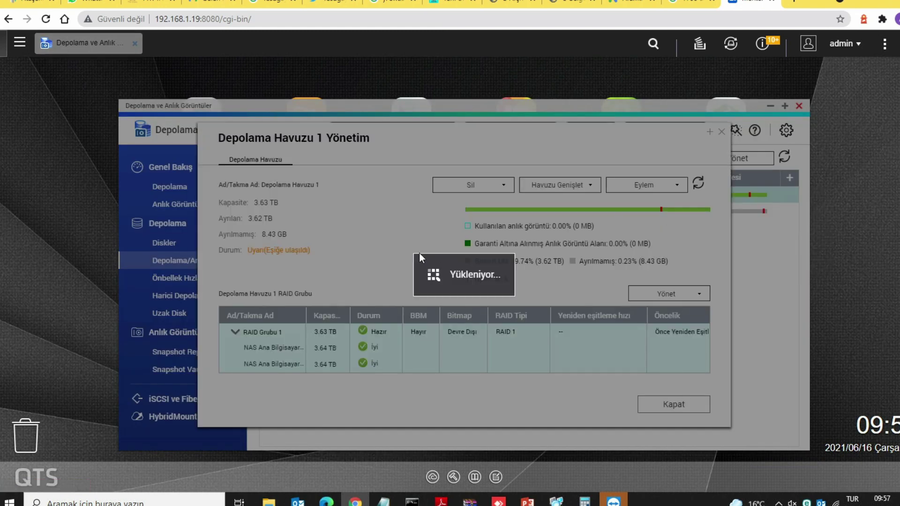
pyautogui.click(485, 306)
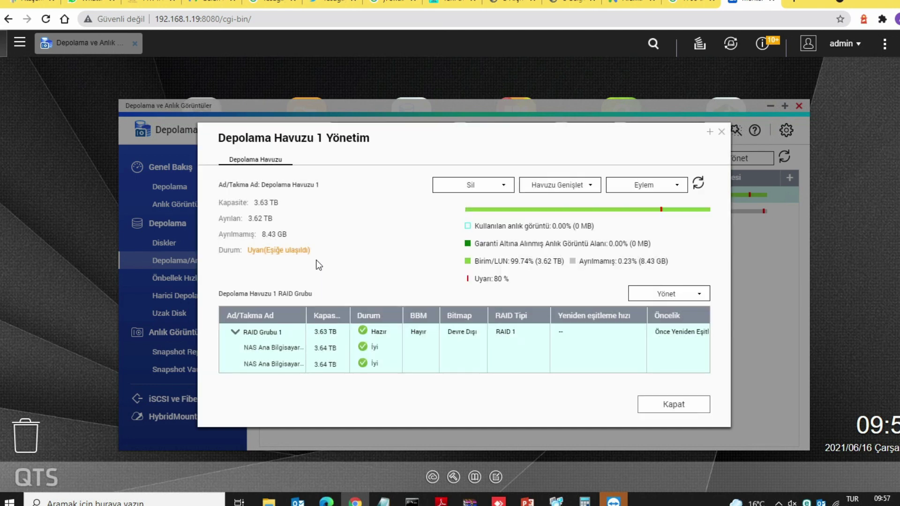
pyautogui.click(679, 407)
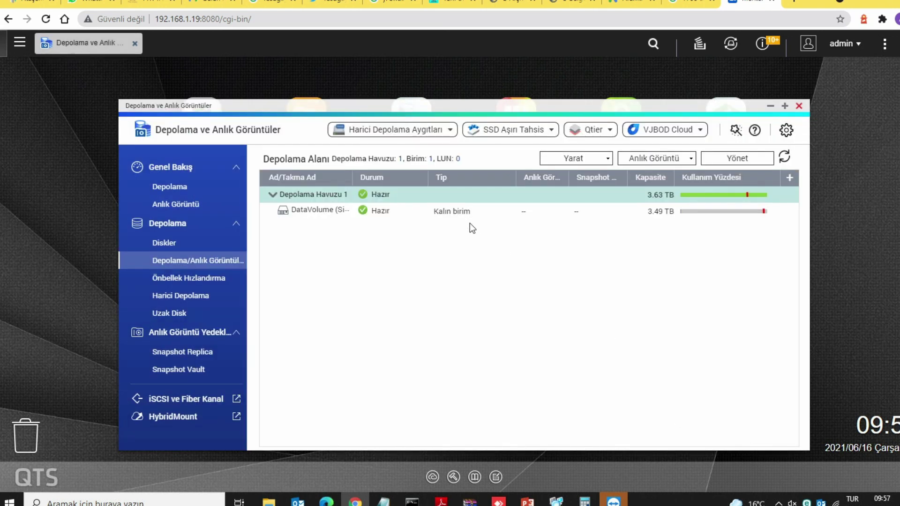
# Reopen the management of DataVolume and set its warning threshold to 85%.
pyautogui.click(708, 212)
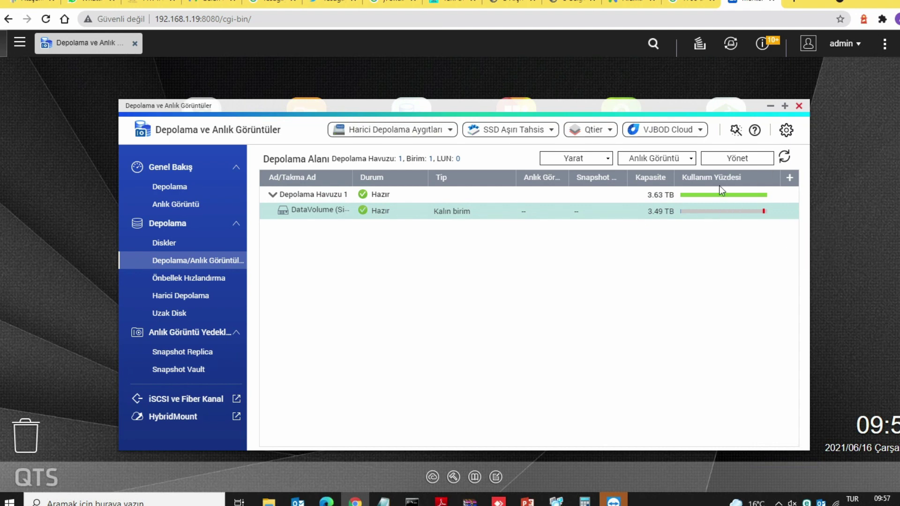
pyautogui.click(734, 159)
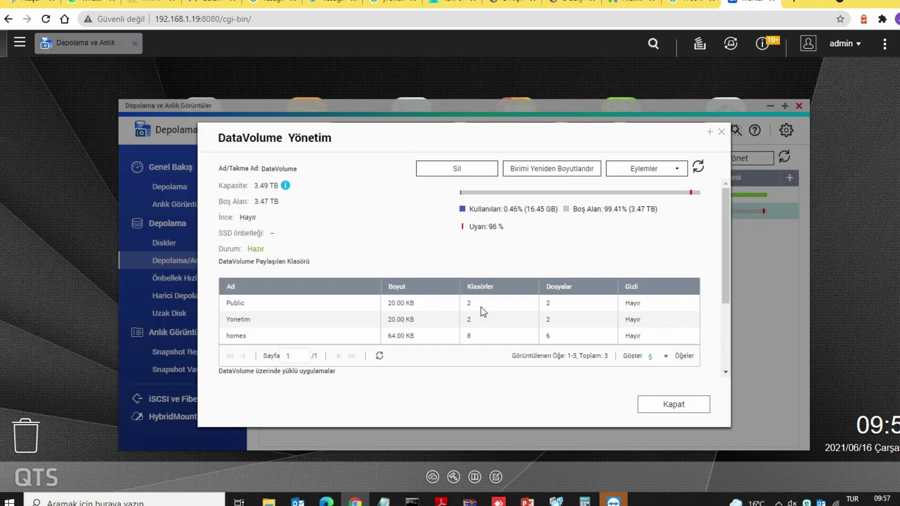
pyautogui.click(668, 171)
pyautogui.click(661, 196)
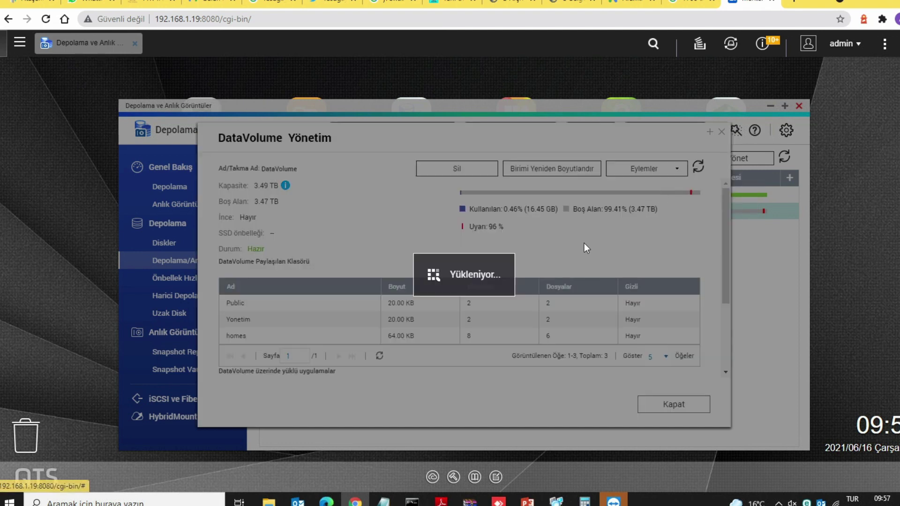
pyautogui.moveTo(482, 272); pyautogui.dragTo(441, 270)
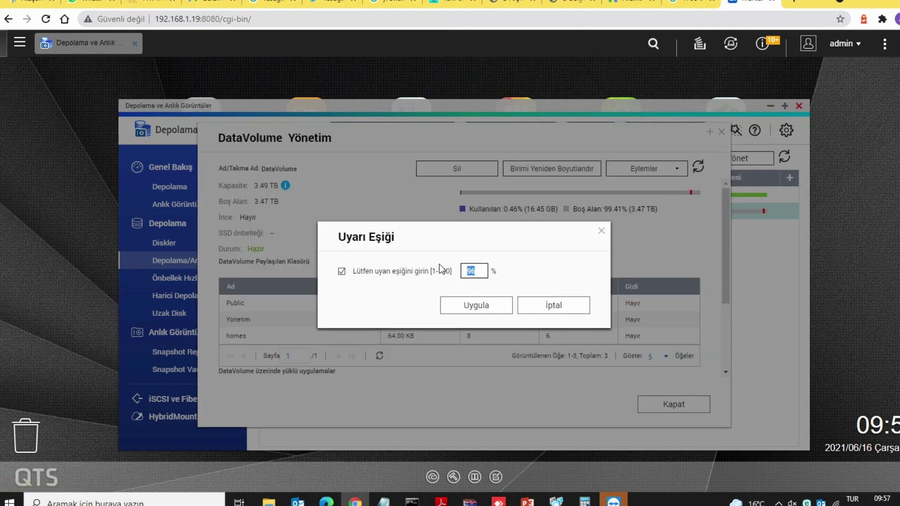
pyautogui.click(484, 311)
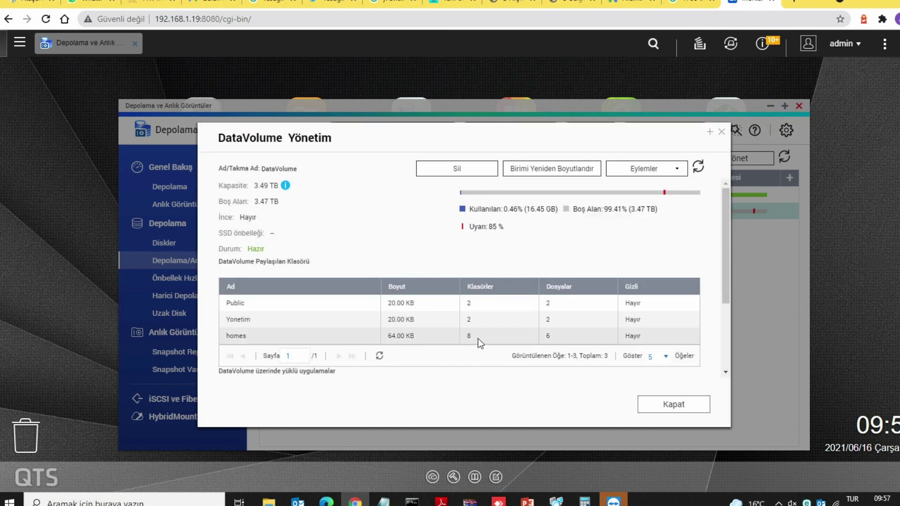
# Close the DataVolume management and storage windows, check the warnings under Olay Bildirimleri and clear all event notifications.
pyautogui.click(675, 406)
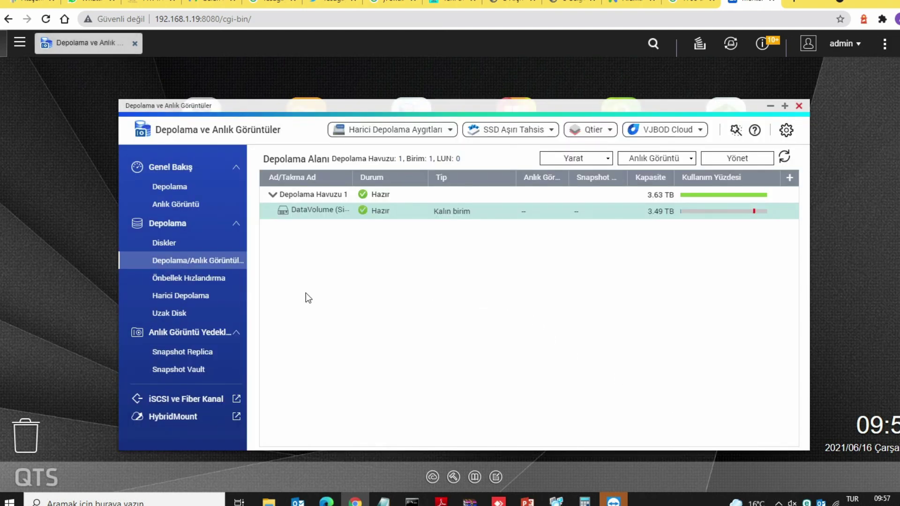
pyautogui.click(799, 108)
pyautogui.click(762, 44)
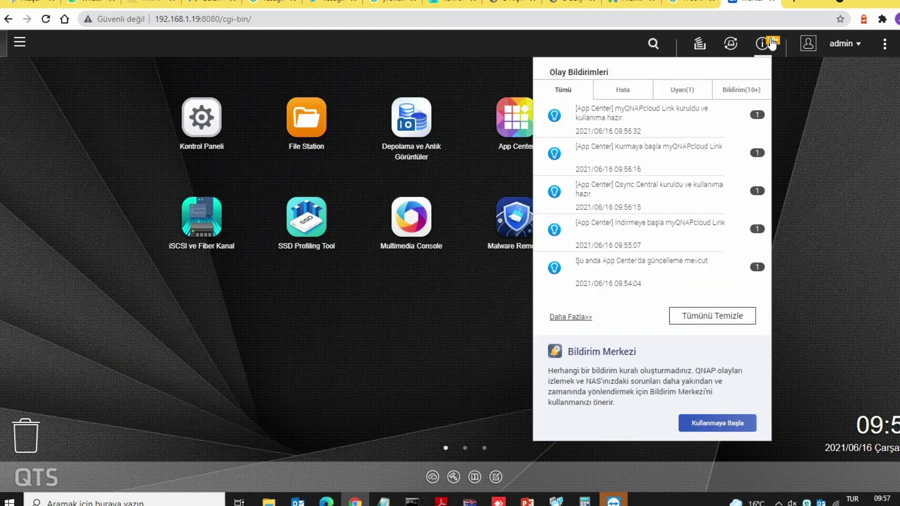
pyautogui.click(682, 90)
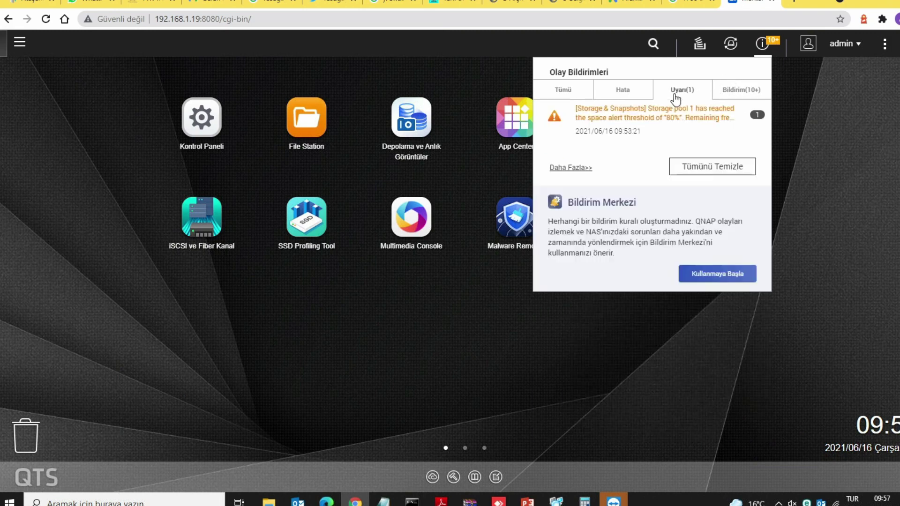
pyautogui.click(715, 170)
pyautogui.click(565, 89)
pyautogui.click(834, 104)
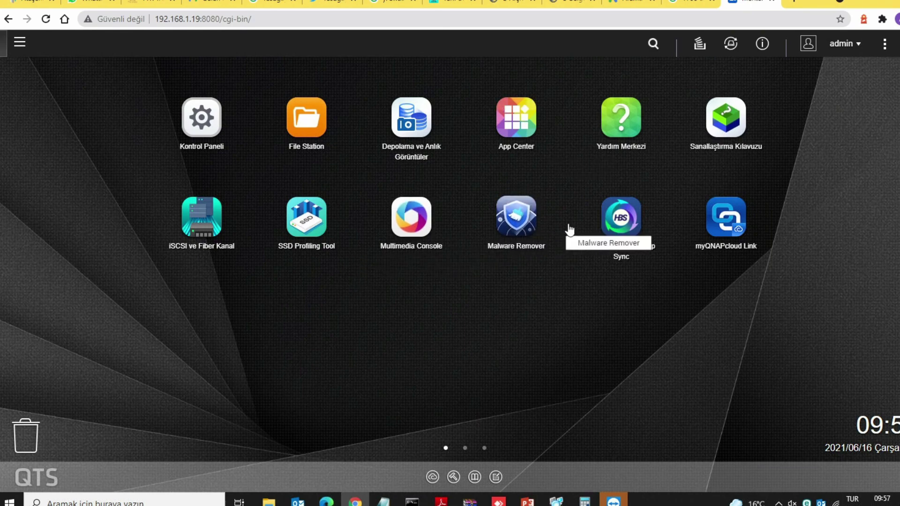
# Open myQNAPcloud Link, dismiss the sign-in notice and start the myQNAPcloud setup wizard up to the QNAP ID entry.
pyautogui.click(705, 225)
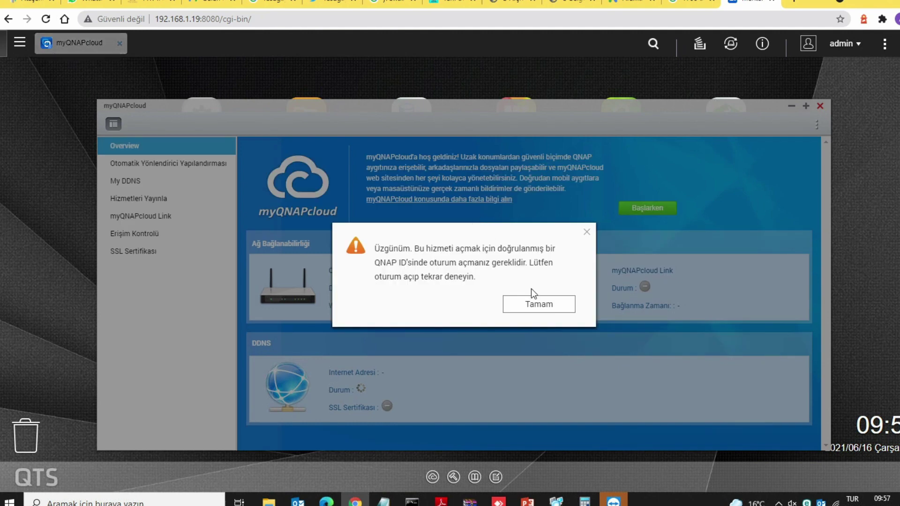
pyautogui.click(545, 306)
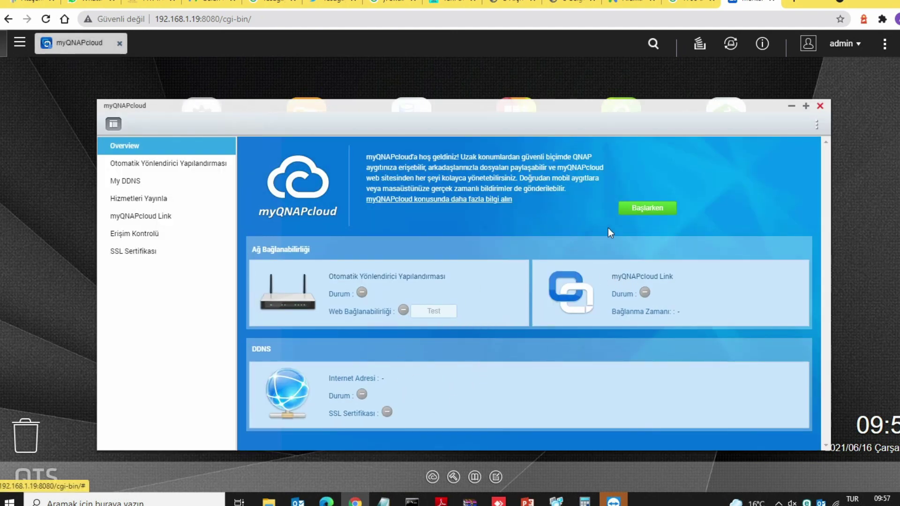
pyautogui.click(648, 210)
pyautogui.click(479, 351)
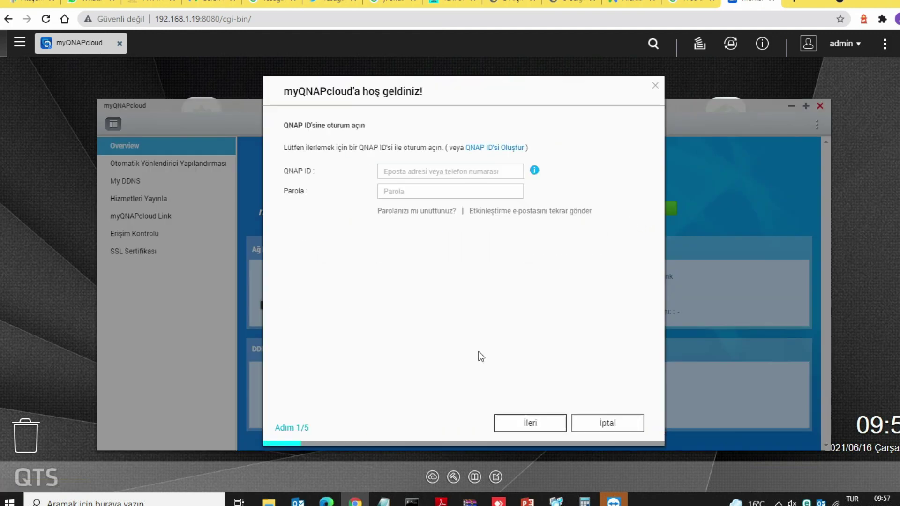
pyautogui.click(464, 171)
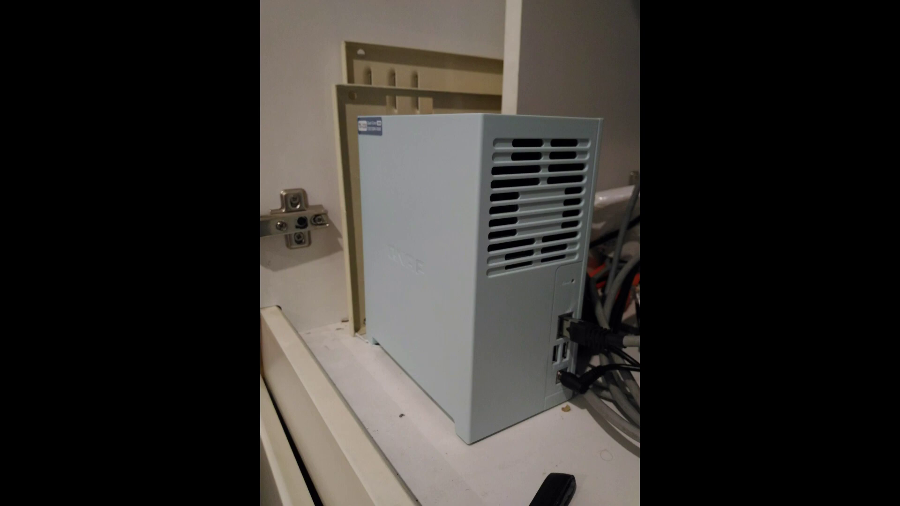